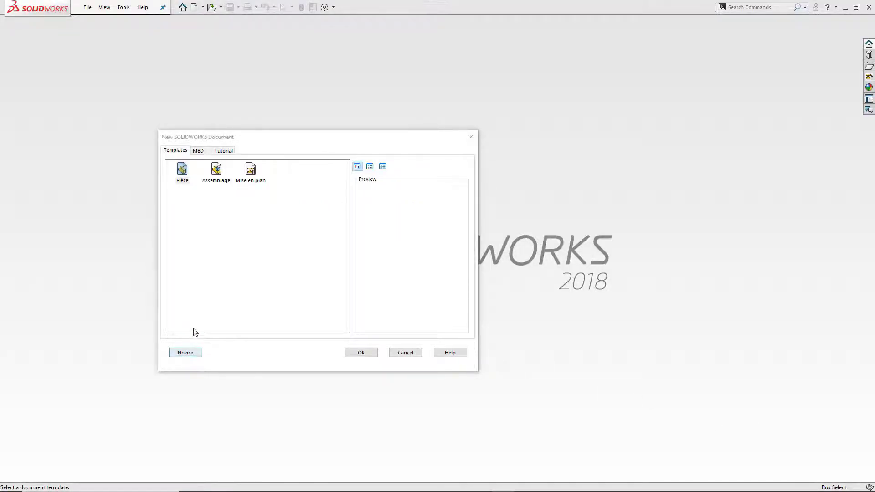
Step: Create a new part from the Pièce template and import the demo_part.stl mesh into it
left_click(182, 172)
left_click(368, 356)
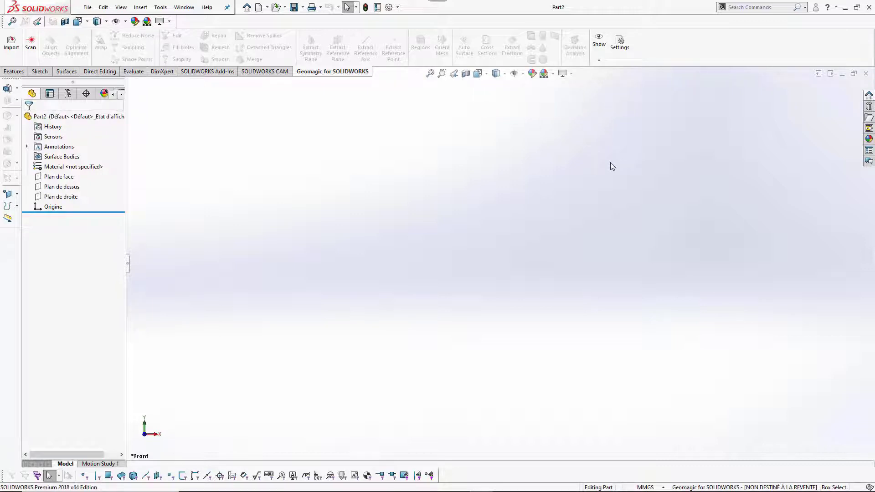
left_click(10, 43)
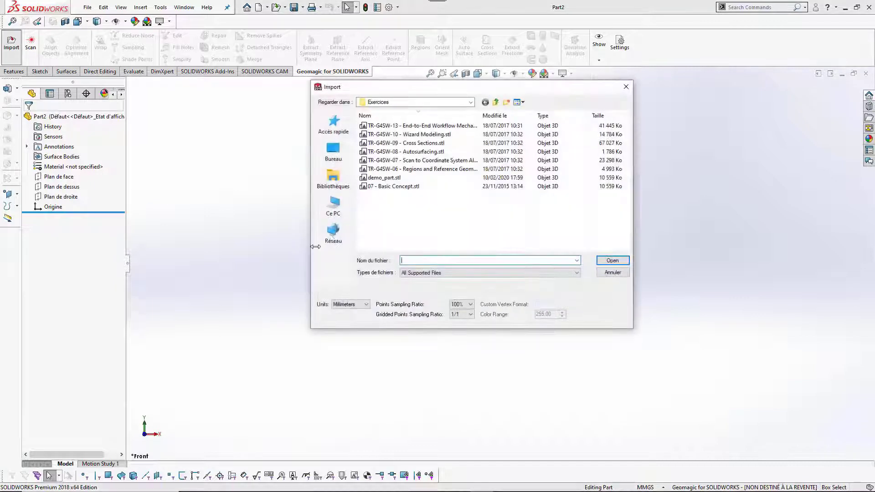
double_click(381, 178)
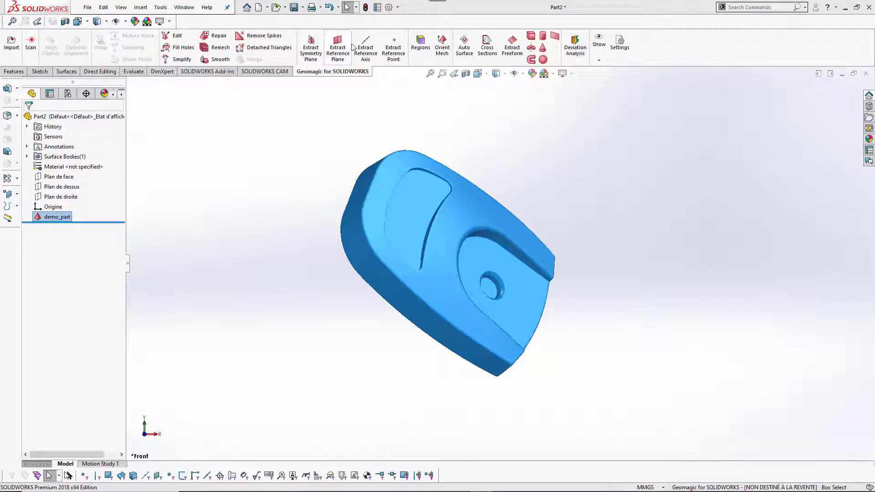
Step: Segment the demo_part mesh into regions using a curvature sensitivity slightly above 70
left_click(421, 46)
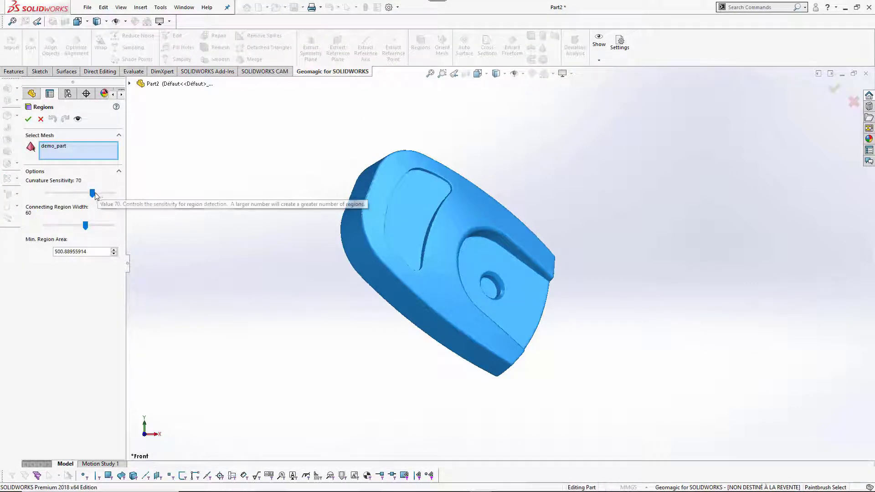
left_click_drag(92, 194, 100, 192)
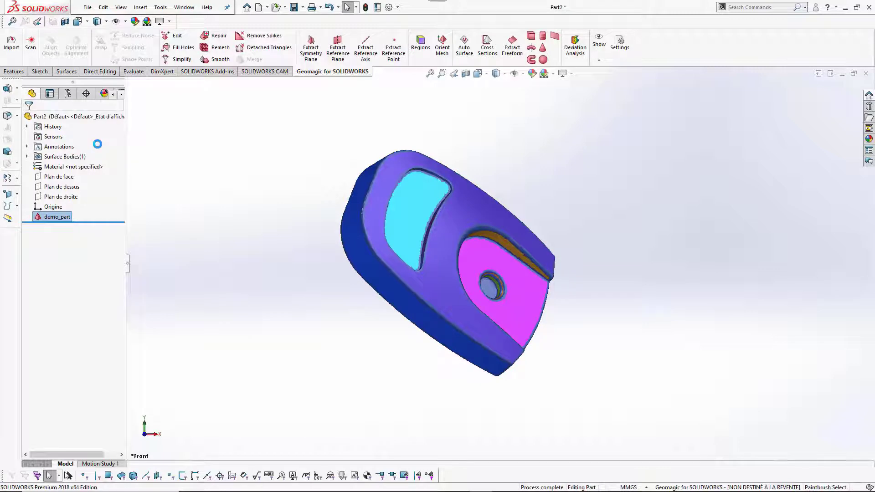
Step: Extract a reference plane from the mesh's flat underside region with Deviation Analysis enabled
middle_click_drag(508, 253, 351, 168)
middle_click_drag(675, 299, 327, 244)
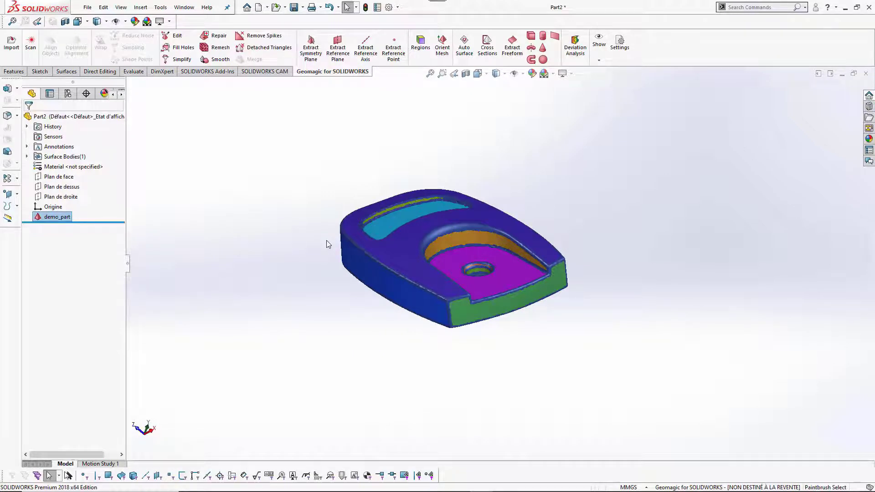
middle_click_drag(296, 269, 318, 176)
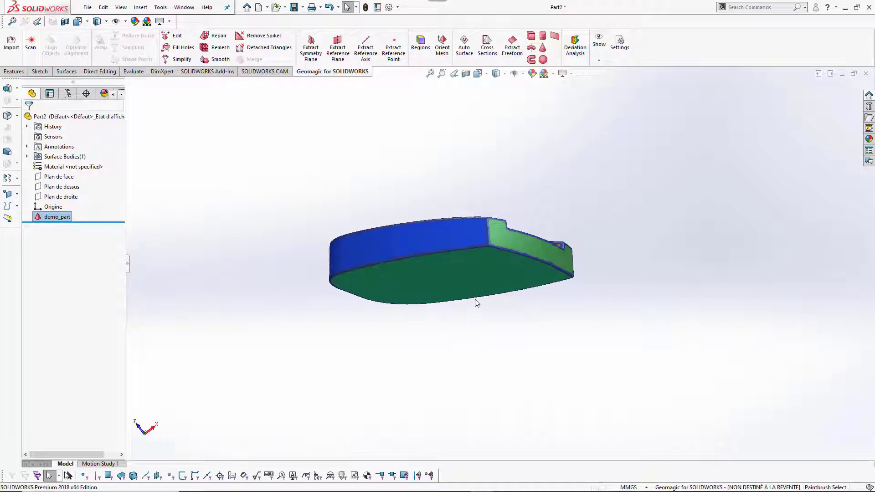
mouse_move(433, 261)
middle_mouse_down()
mouse_move(424, 350)
mouse_move(426, 269)
middle_mouse_up()
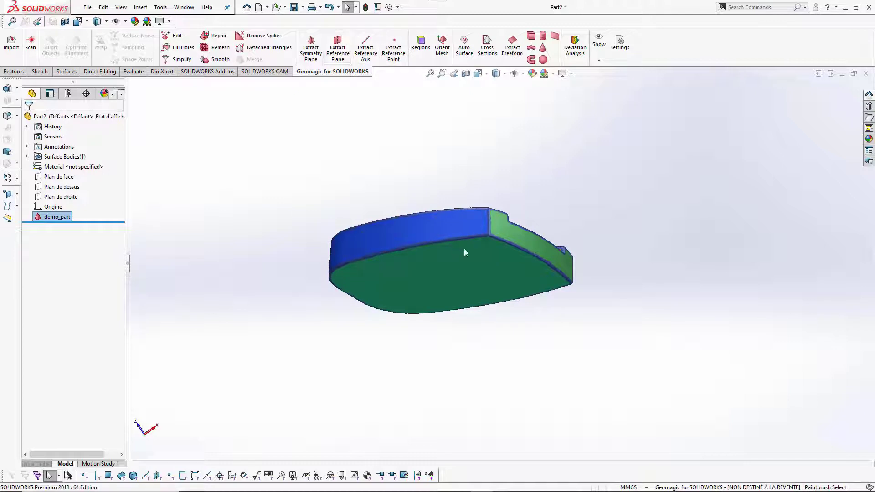
middle_click_drag(465, 252, 462, 256)
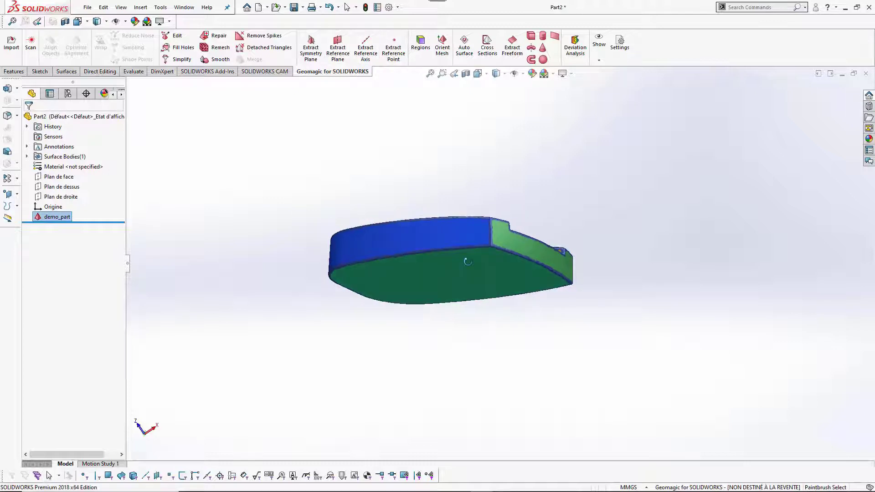
left_click(336, 44)
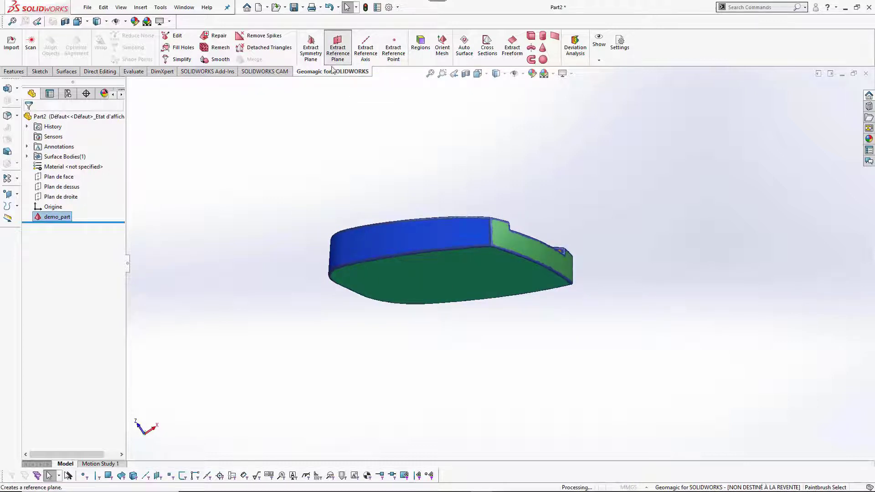
left_click(456, 294)
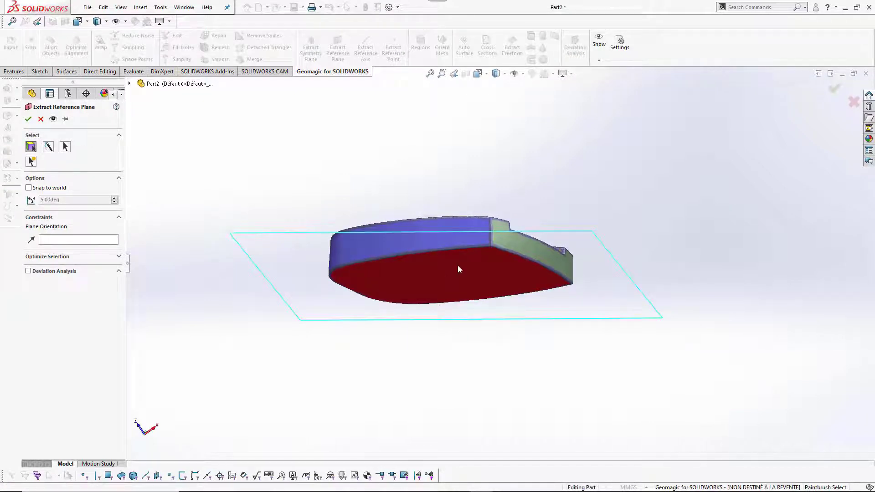
left_click(31, 147)
left_click(48, 272)
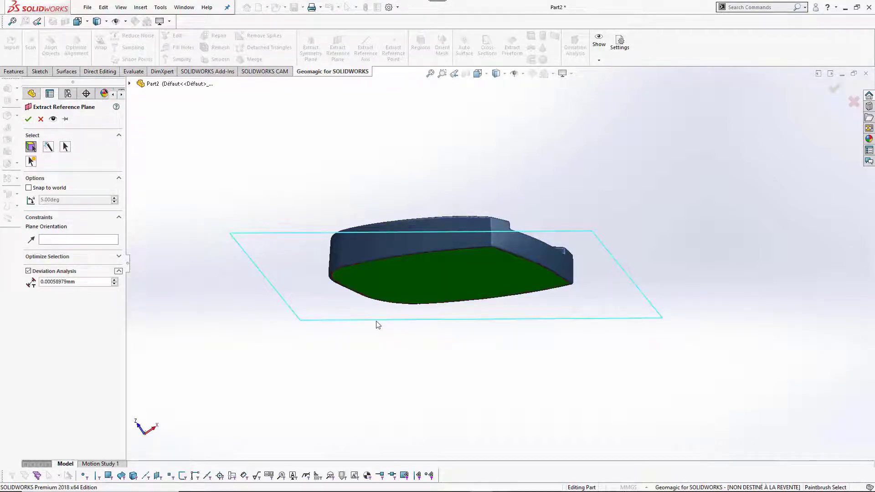
middle_click_drag(377, 322, 385, 166)
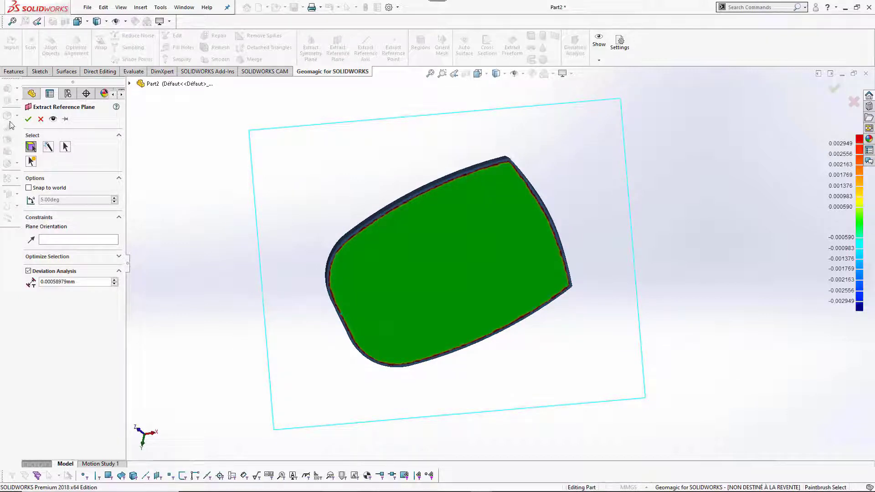
left_click(28, 120)
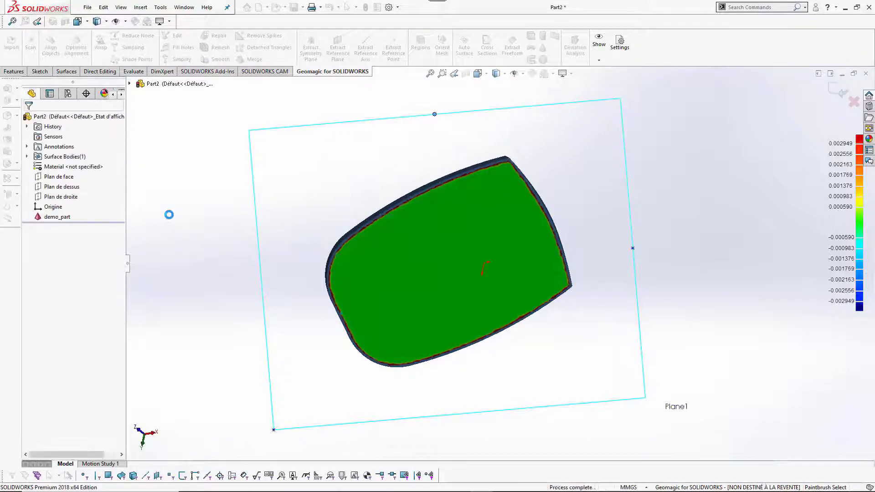
Step: Extract a reference axis by fitting a cylinder to the round hole's wall region, with its rotation axis constrained by Plane1
middle_click_drag(365, 191, 481, 294)
scroll(502, 316, "down", 5)
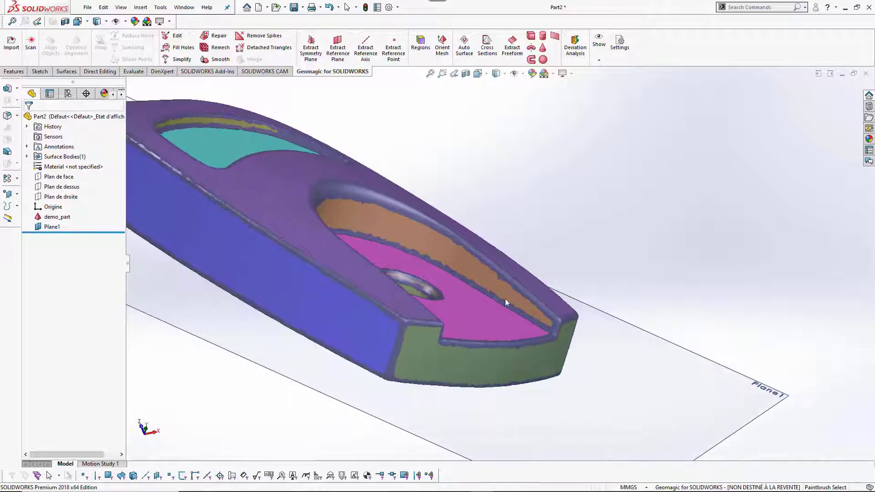
scroll(505, 302, "up", 5)
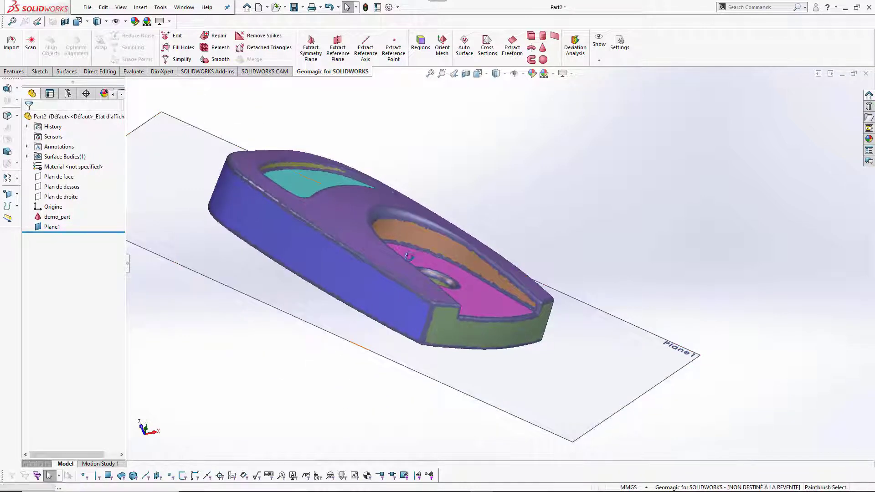
middle_click_drag(408, 257, 423, 296)
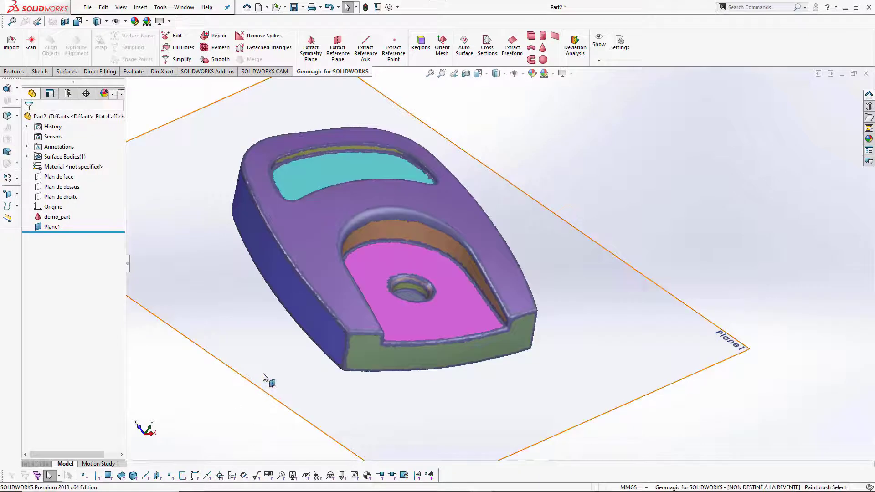
middle_click_drag(270, 367, 269, 362)
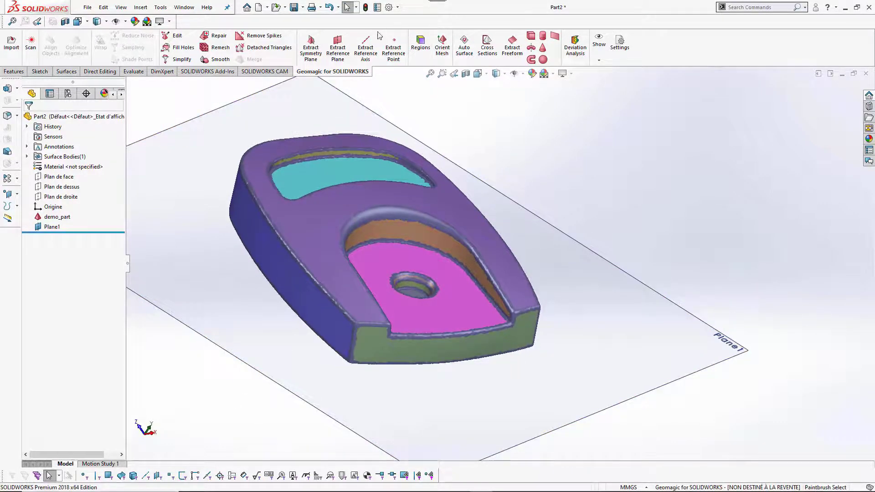
left_click(366, 46)
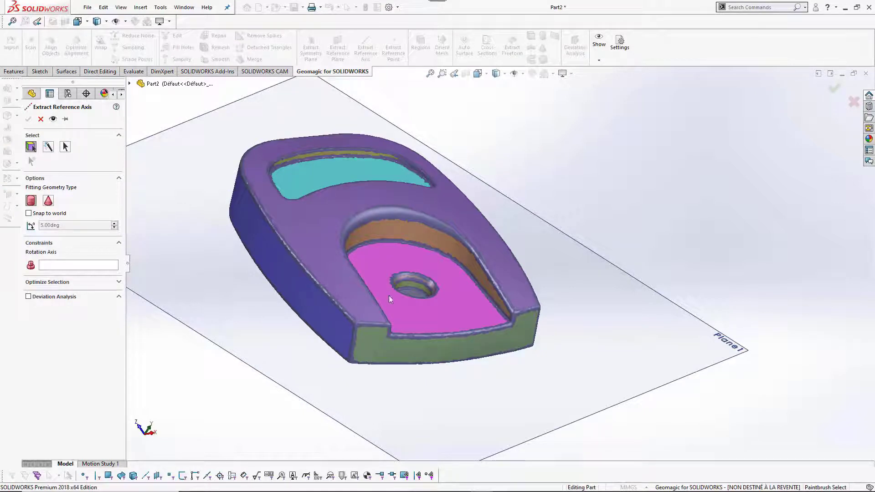
left_click(408, 285)
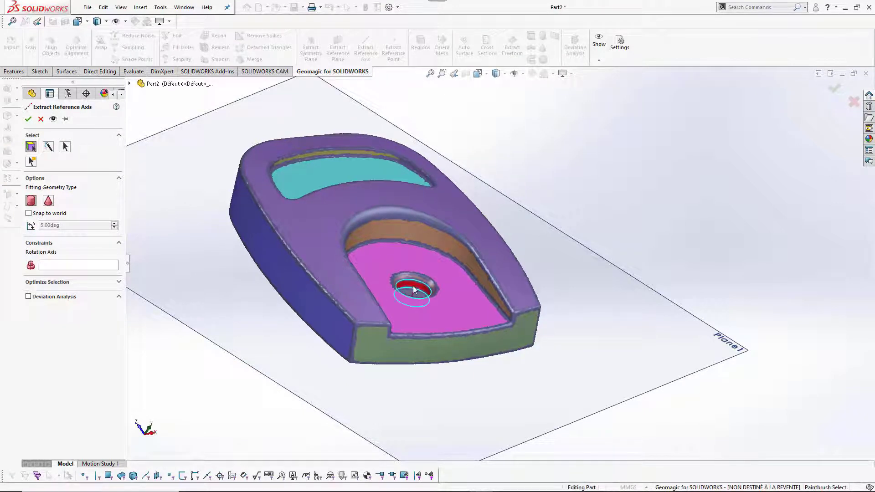
middle_click_drag(413, 286, 389, 269)
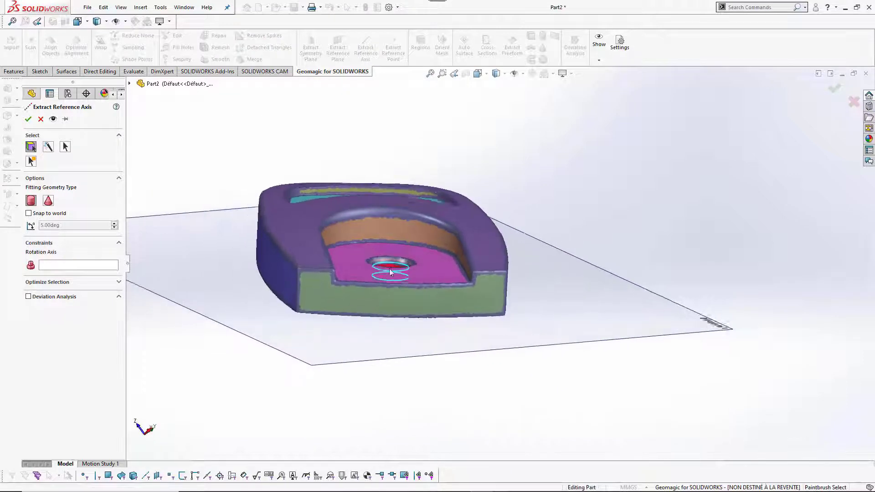
scroll(389, 269, "down", 5)
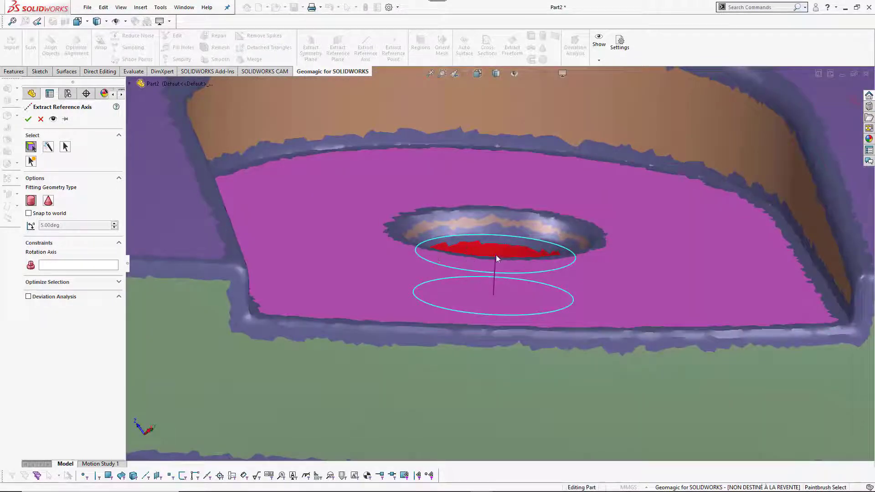
scroll(496, 255, "up", 8)
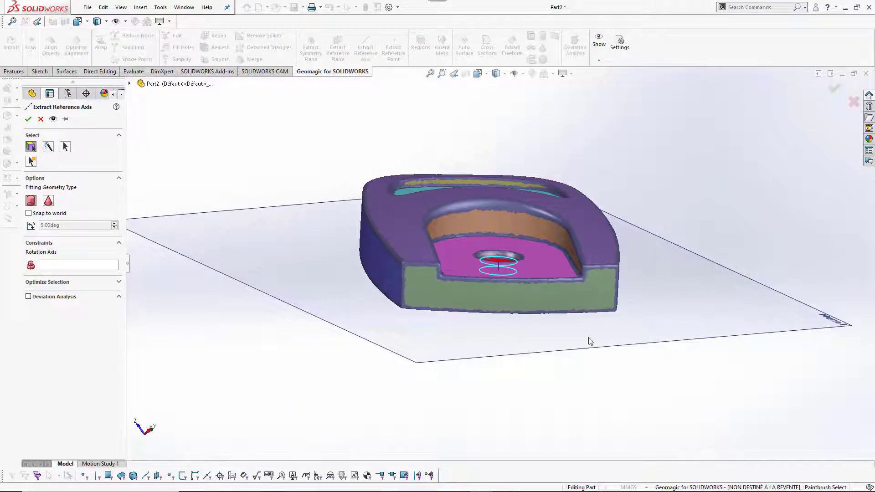
left_click(45, 266)
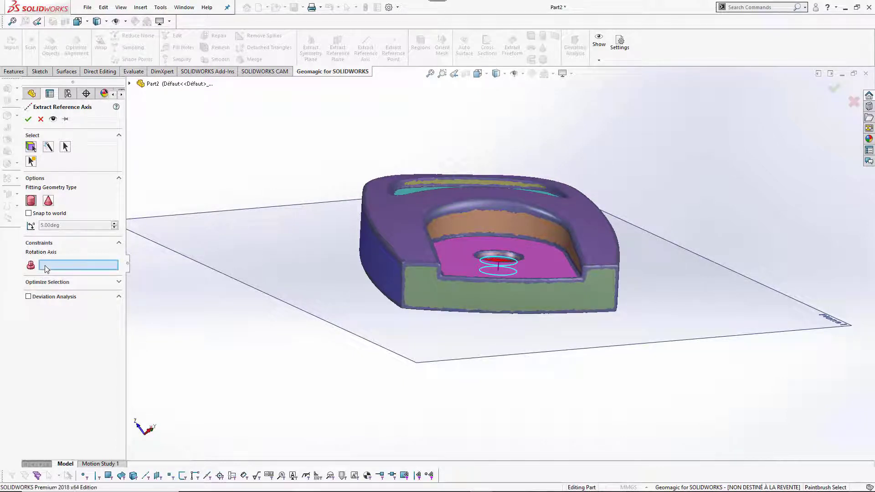
left_click(224, 247)
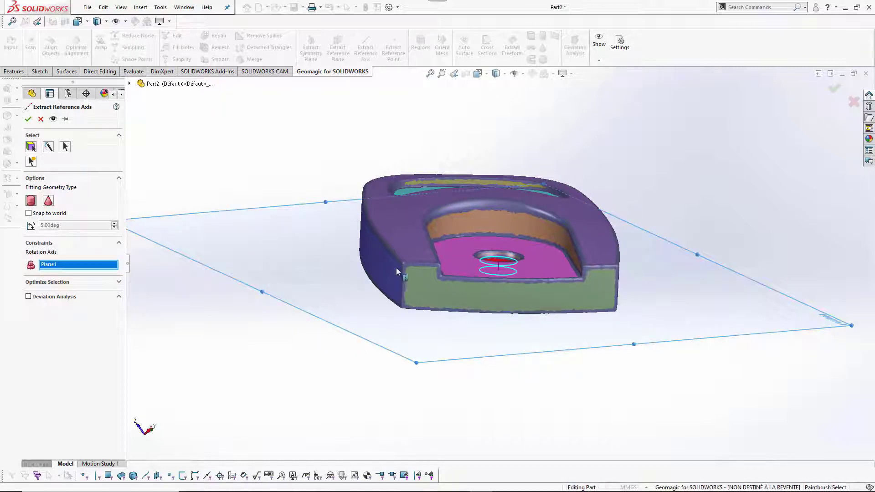
left_click(29, 119)
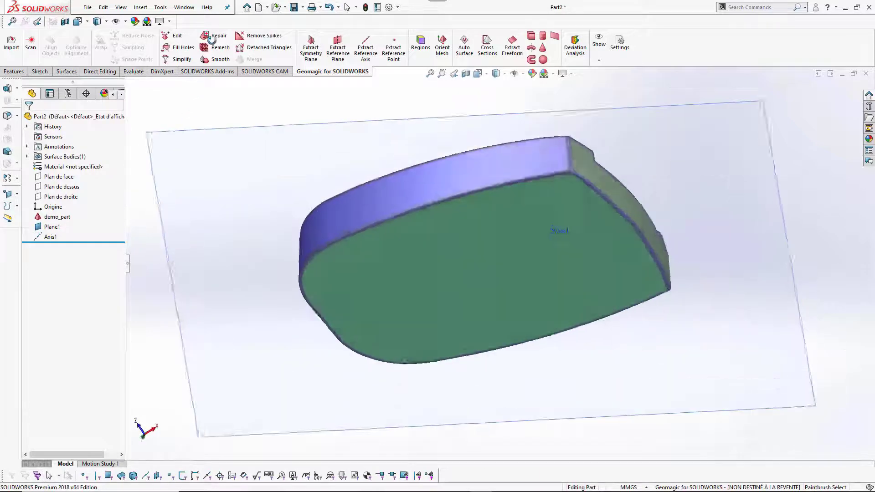
Step: Create a reference point at the intersection of the hole's axis and the underside reference plane
mouse_move(452, 183)
middle_mouse_down()
mouse_move(462, 216)
mouse_move(508, 272)
mouse_move(505, 310)
mouse_move(519, 252)
middle_mouse_up()
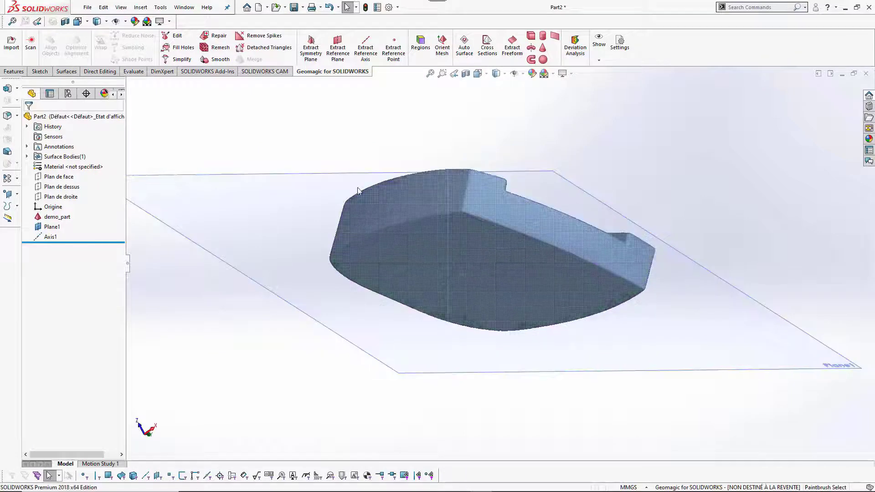
left_click(13, 72)
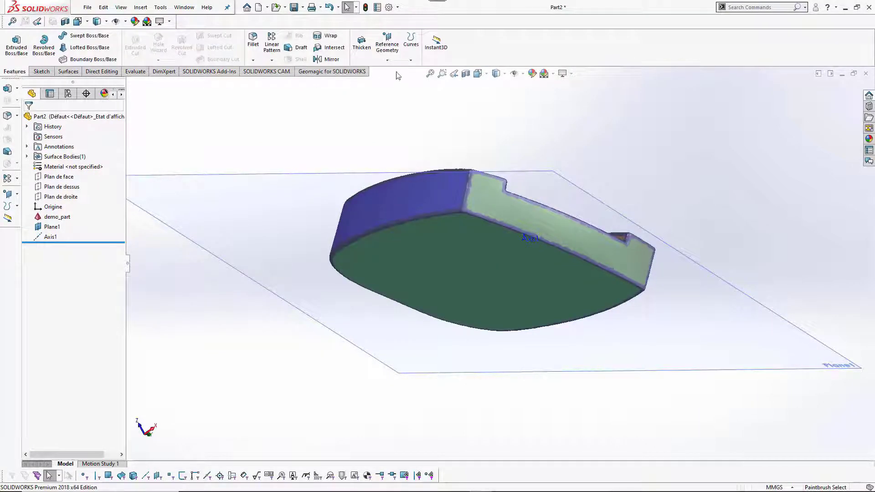
left_click(387, 60)
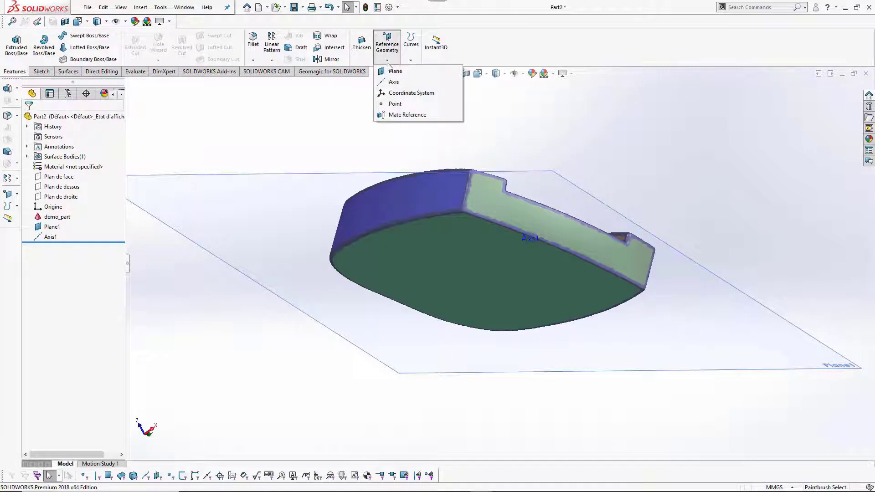
left_click(393, 103)
middle_click_drag(426, 258, 483, 300)
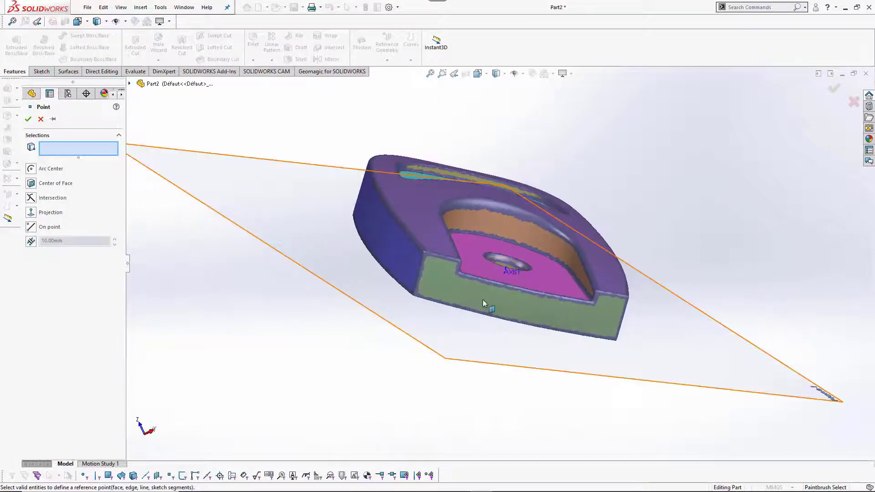
left_click(507, 272)
left_click(322, 255)
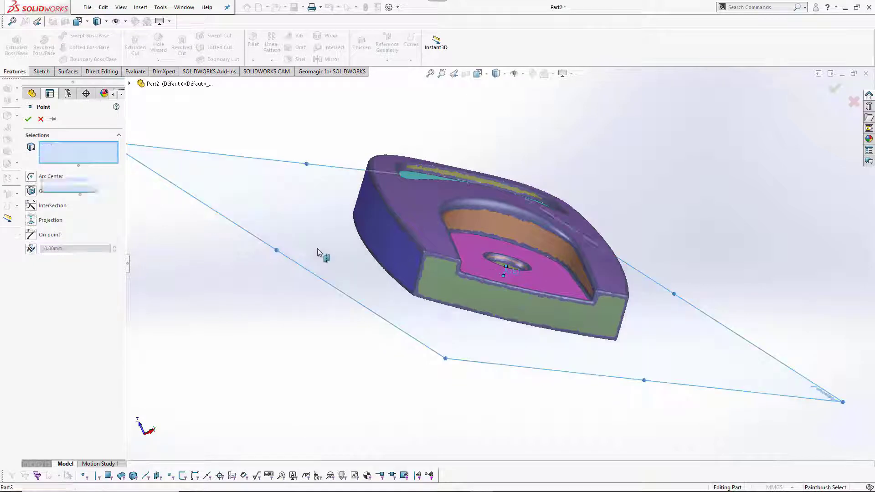
left_click(28, 119)
Step: Extract the symmetry plane of the demo_part mesh from a line drawn lengthwise through the middle of the part and its hole
middle_click_drag(417, 356, 406, 282)
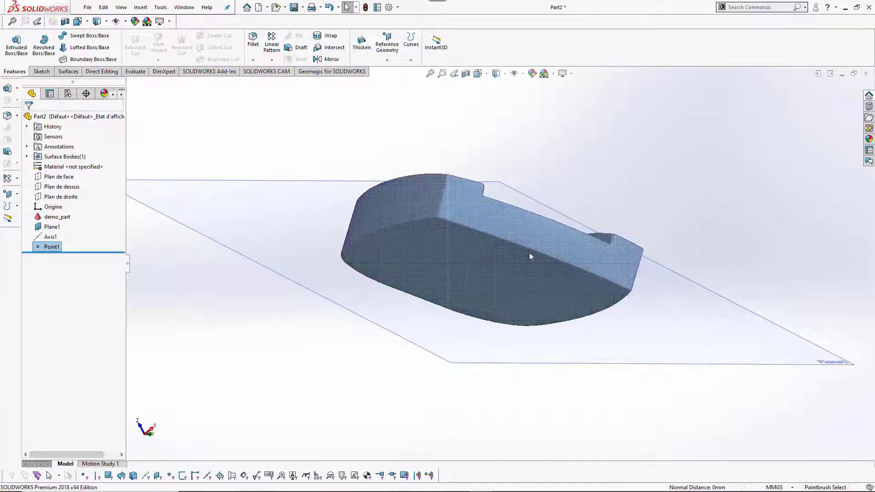
middle_click_drag(513, 211, 434, 308)
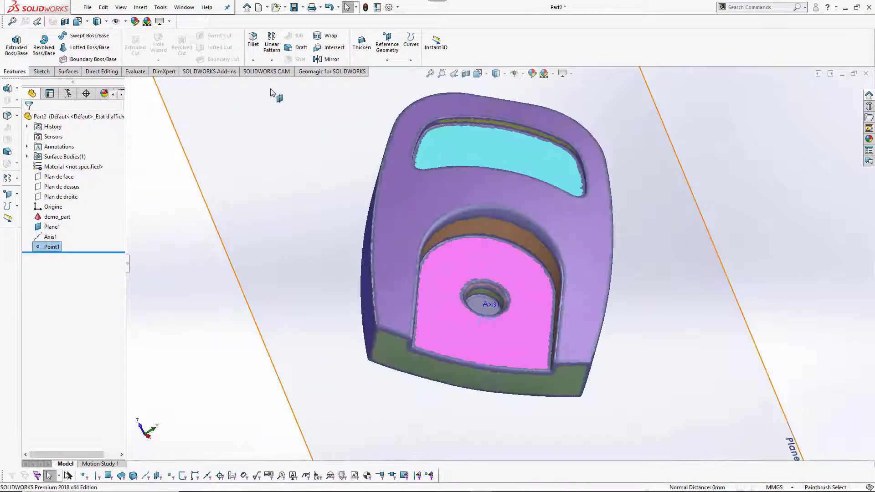
left_click(329, 72)
left_click(311, 49)
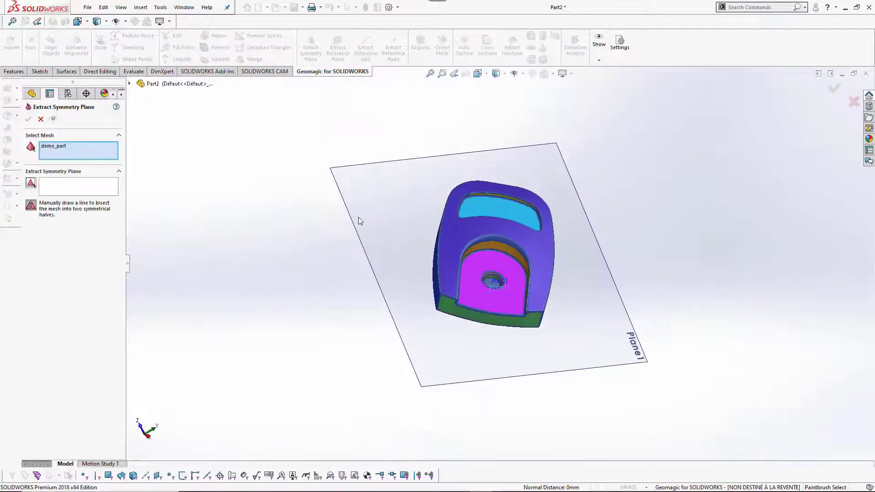
middle_click_drag(359, 217, 369, 303)
left_click_drag(503, 155, 489, 369)
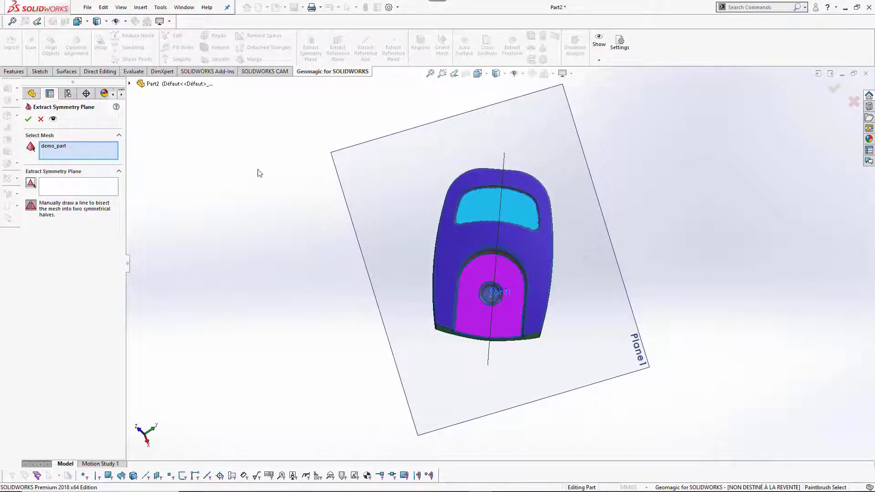
left_click(54, 120)
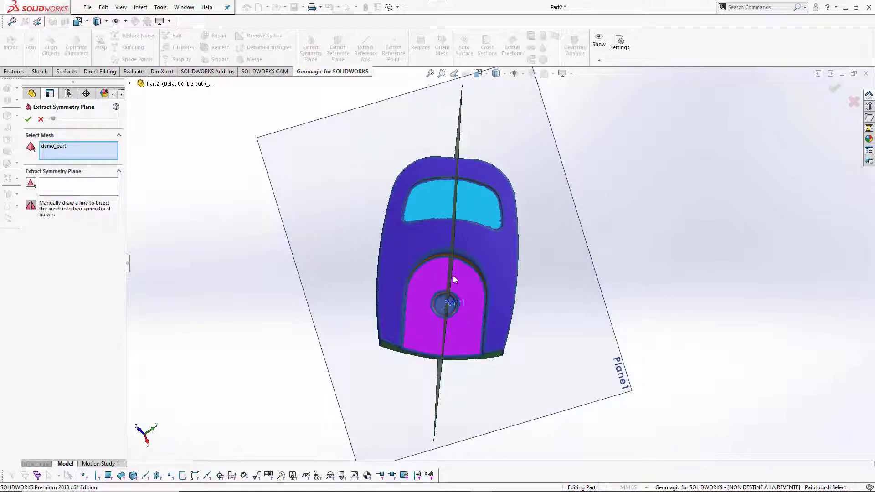
left_click(27, 119)
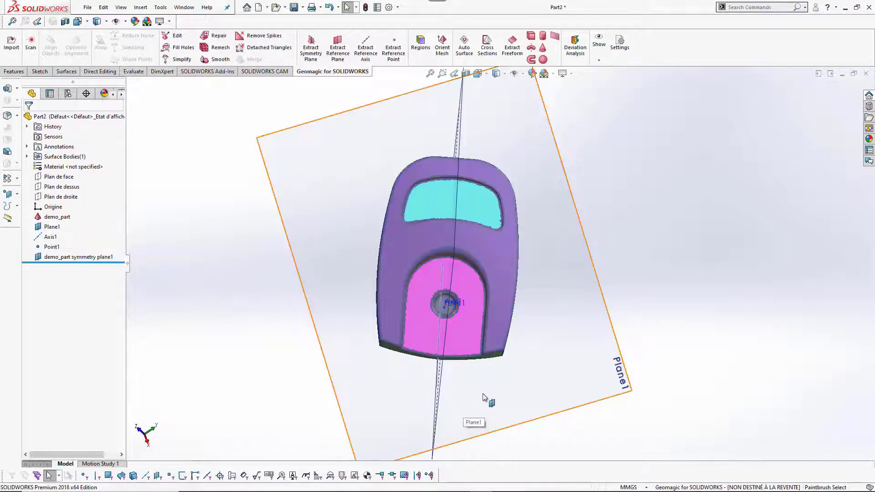
Step: Set up Orient Mesh for demo_part with Point1 as the origin and Plane1 as the Z axis reference
middle_click_drag(494, 339, 557, 242)
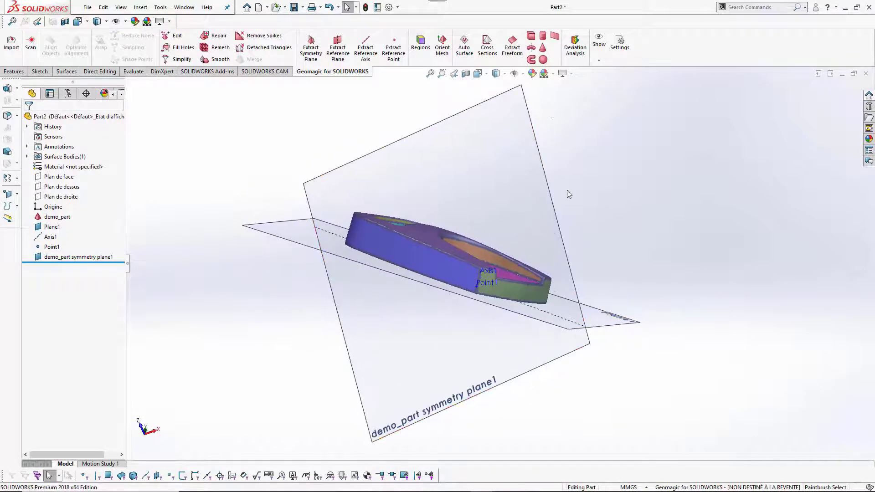
left_click(359, 165)
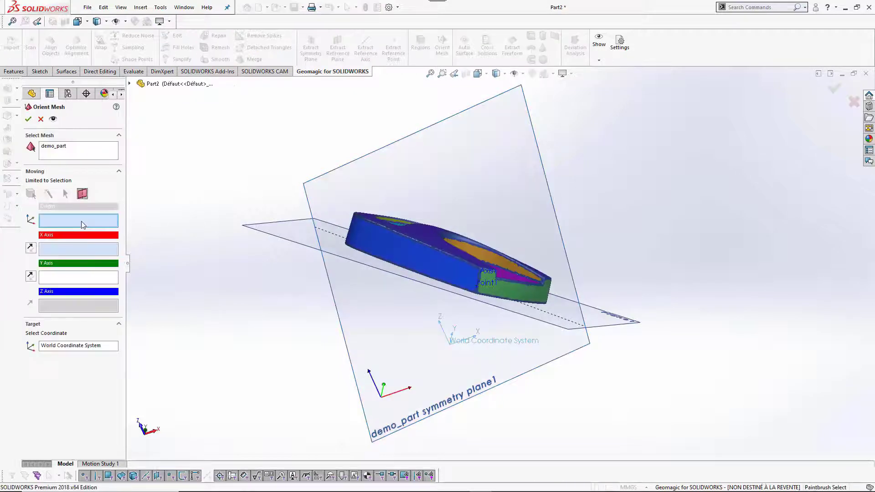
middle_click_drag(273, 363, 459, 297)
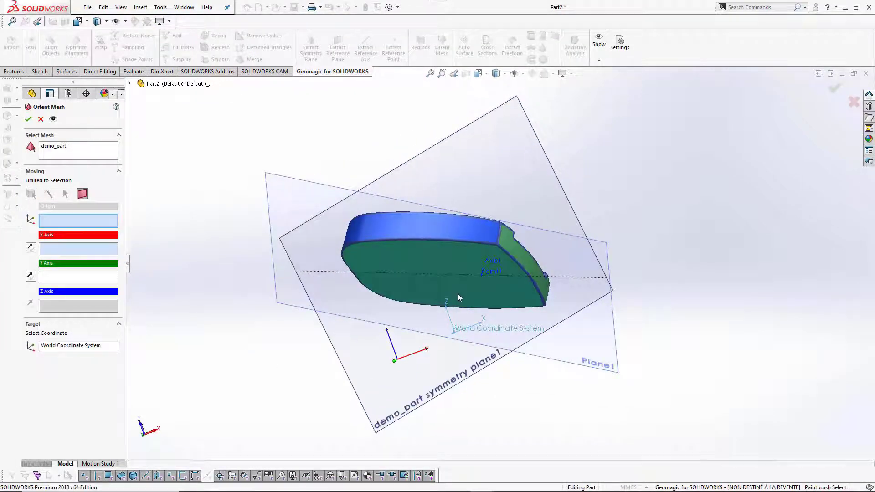
left_click(483, 279)
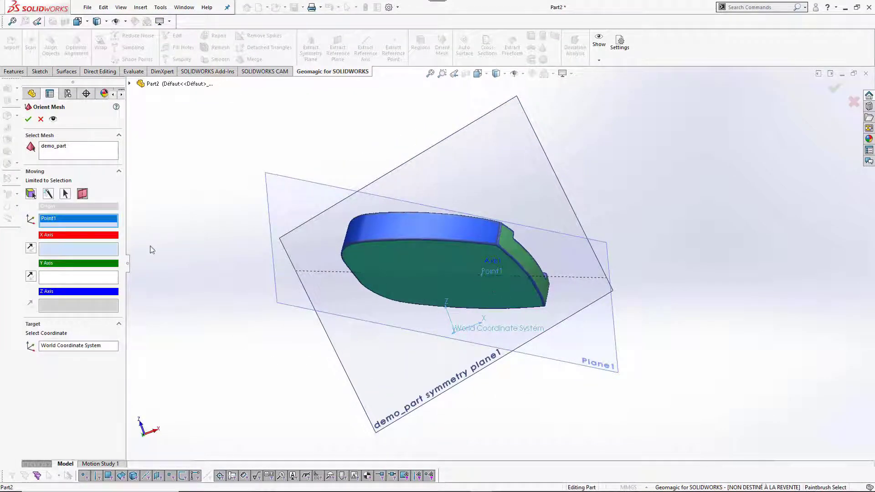
left_click(63, 306)
left_click(461, 192)
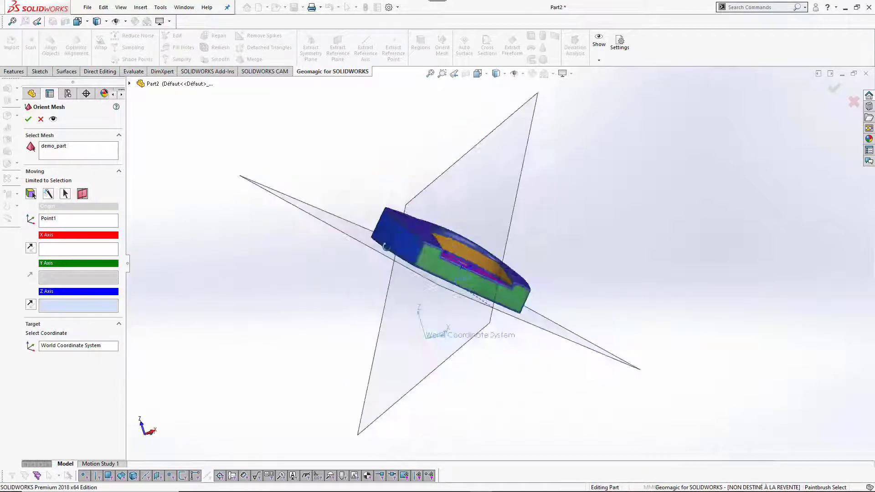
Step: Assign the demo_part symmetry plane to the X axis, reverse its direction and orient the mesh to the World Coordinate System
middle_click_drag(251, 255, 310, 238)
scroll(485, 293, "down", 3)
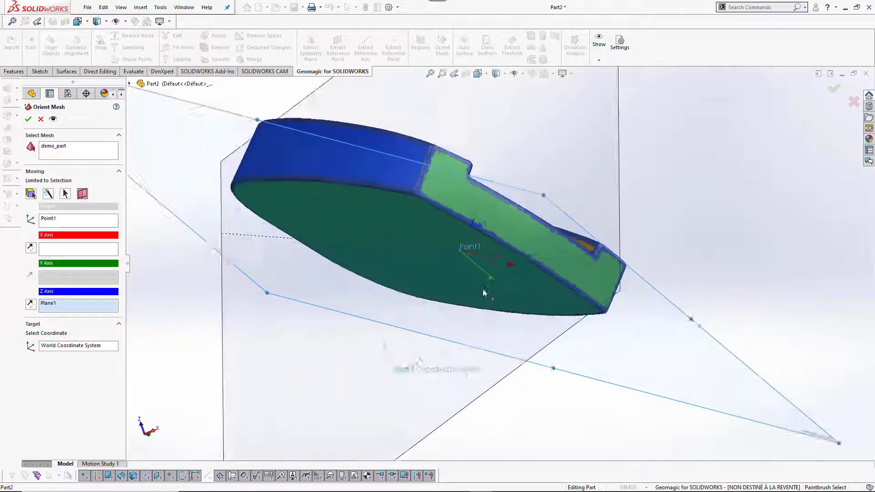
scroll(485, 293, "down", 2)
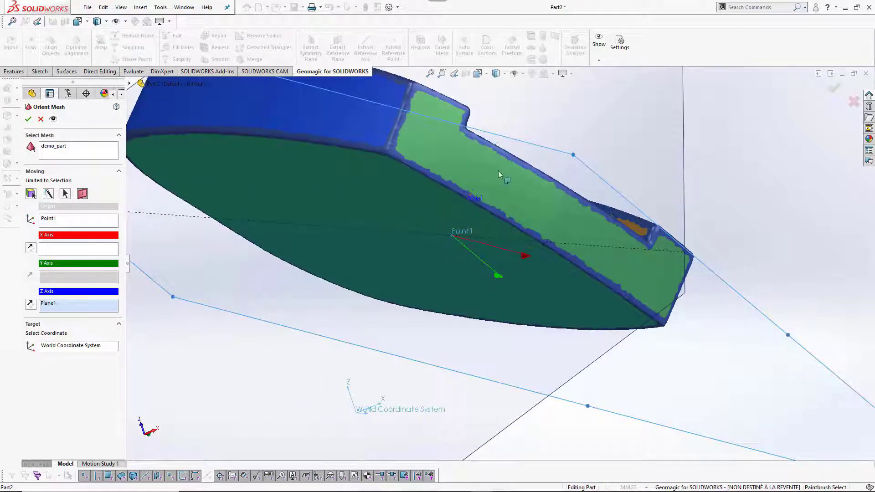
left_click(51, 248)
scroll(524, 255, "up", 3)
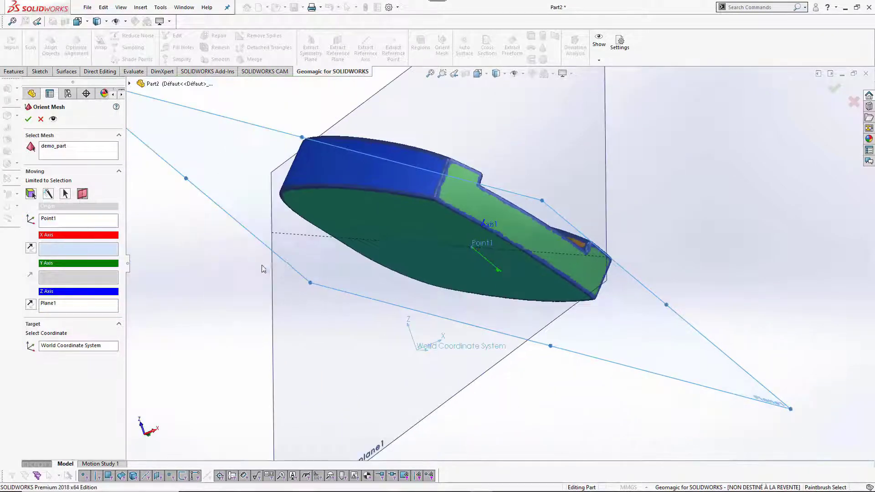
left_click(527, 137)
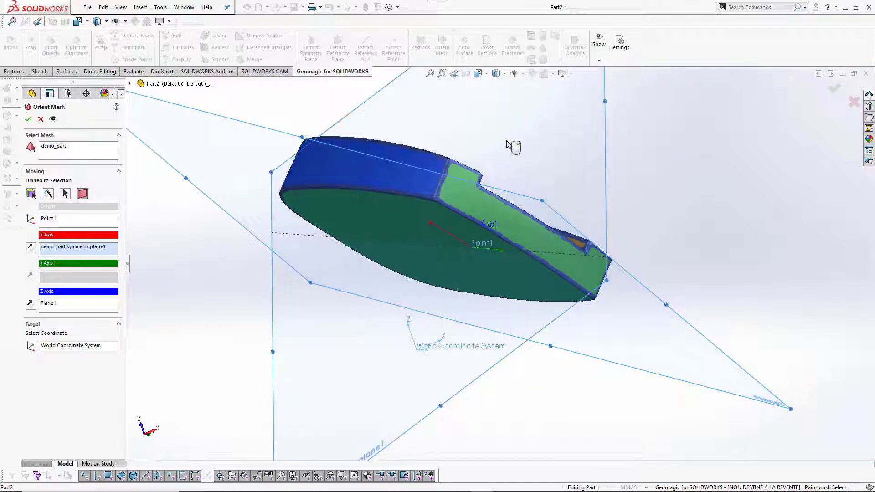
middle_click_drag(465, 316, 480, 174)
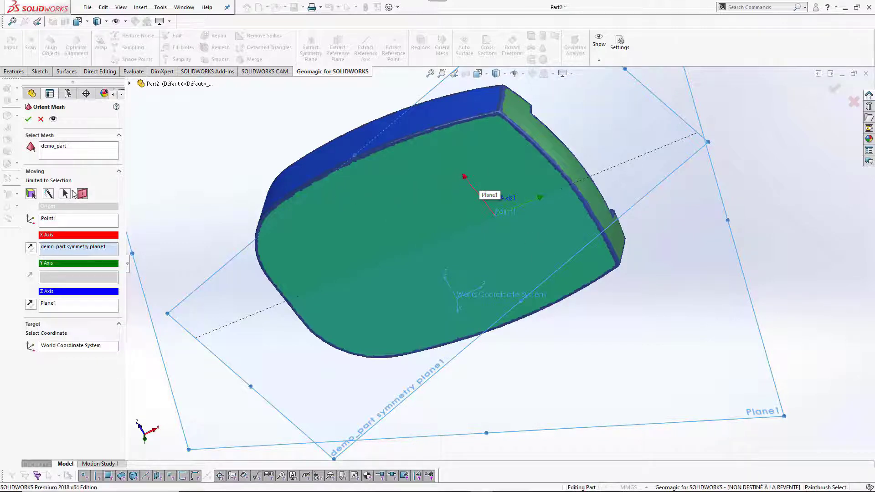
left_click(29, 248)
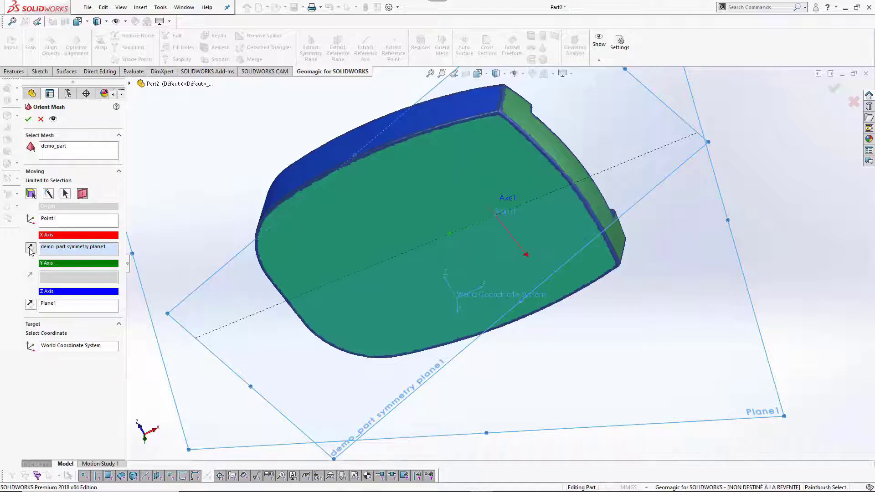
left_click(28, 119)
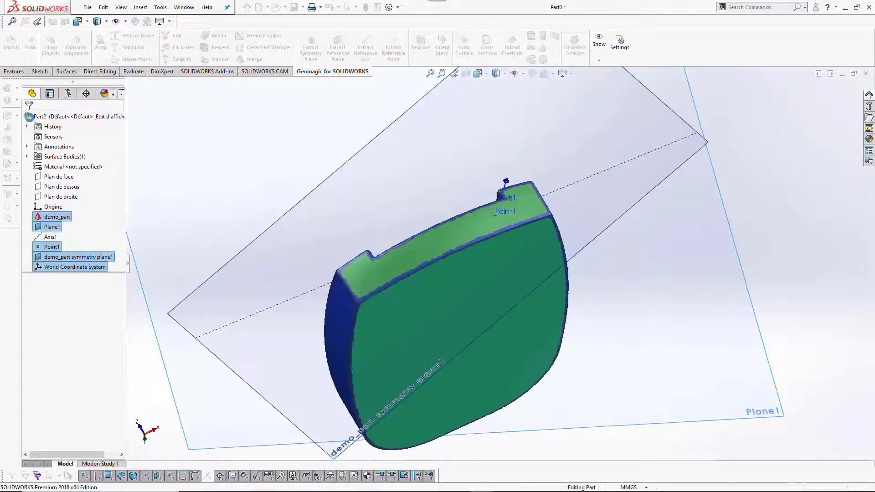
Step: Delete Plane1, Axis1, Point1 and the demo_part symmetry plane together with their dependent items
middle_click_drag(385, 205, 477, 280)
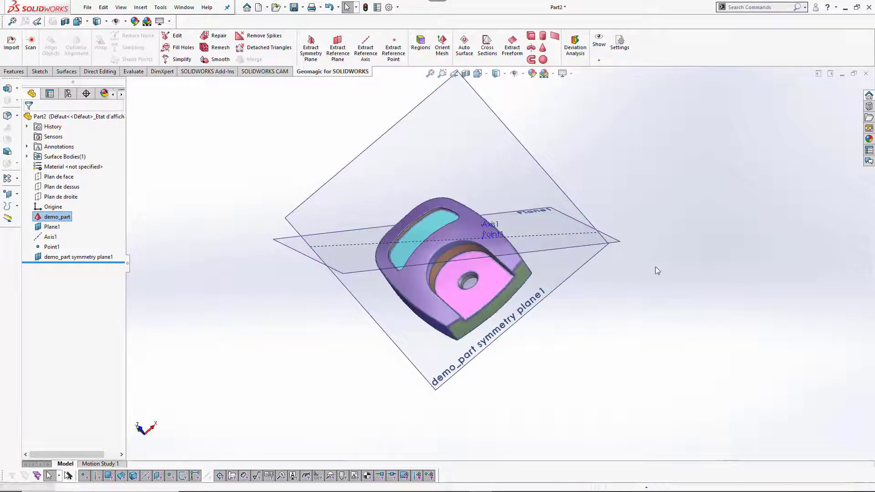
left_click(52, 227)
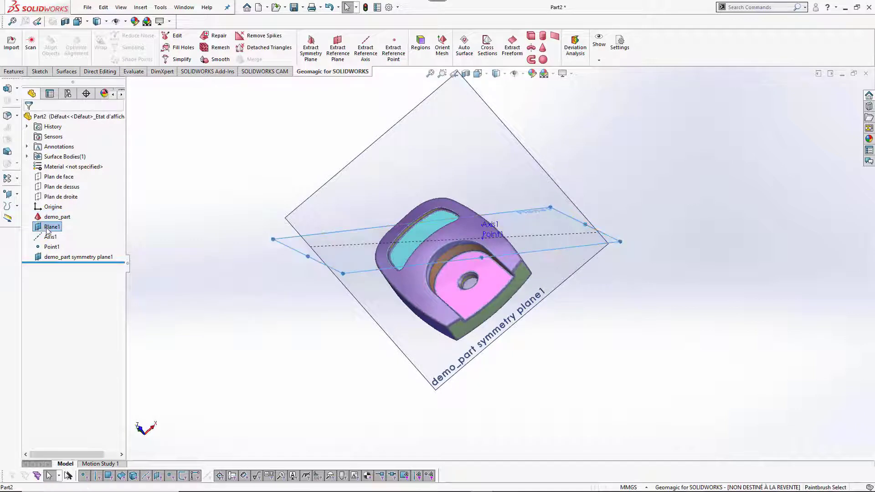
left_click(53, 260, "shift")
right_click(54, 261)
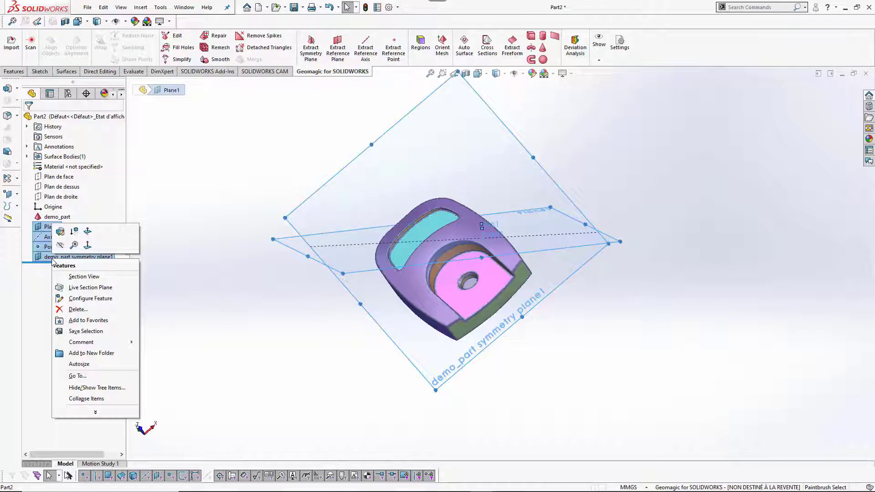
left_click(73, 309)
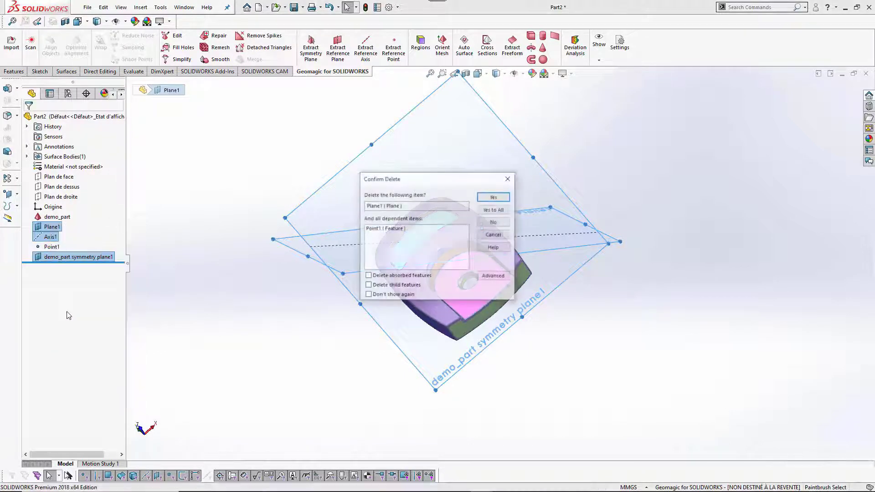
left_click(497, 212)
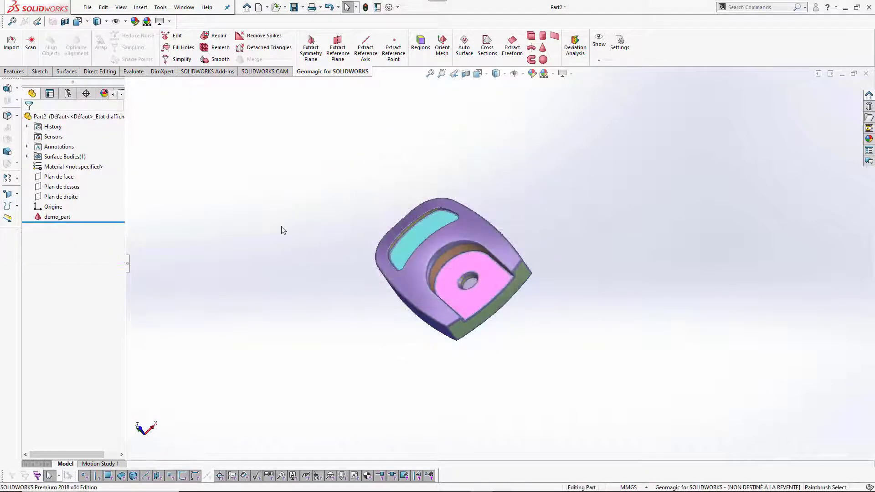
Step: Use Extract Extrusion to fit a new solid extrusion to the mesh's outer side wall region
middle_click_drag(295, 202, 315, 164)
scroll(411, 308, "down", 3)
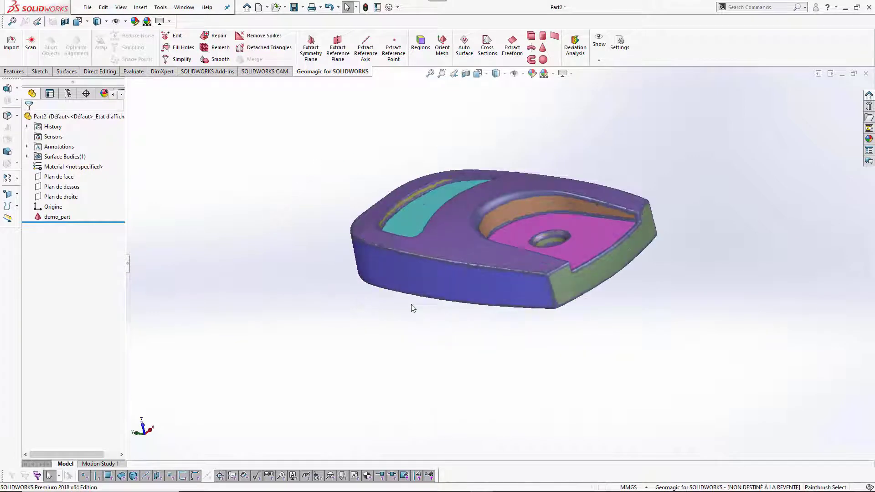
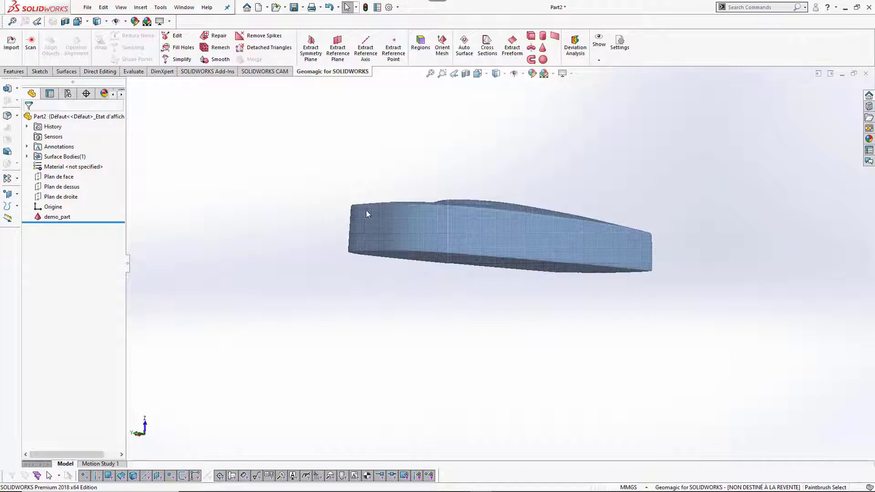
middle_click_drag(479, 258, 455, 260)
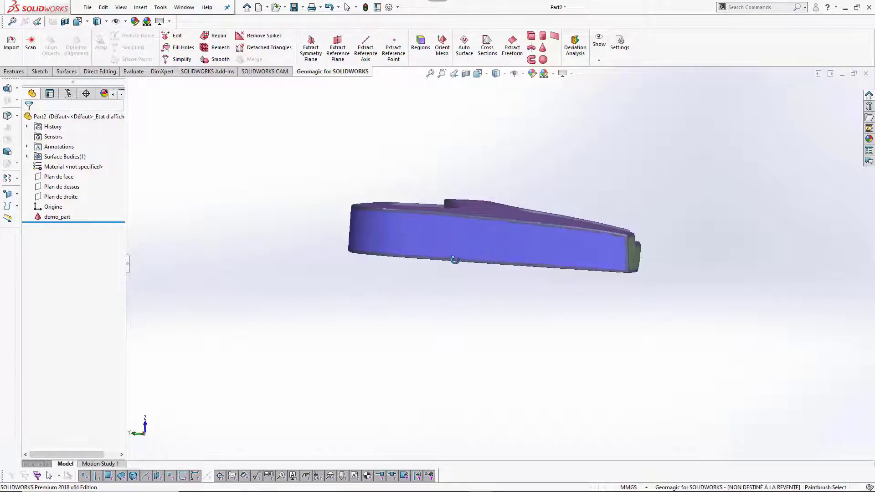
scroll(707, 259, "down", 5)
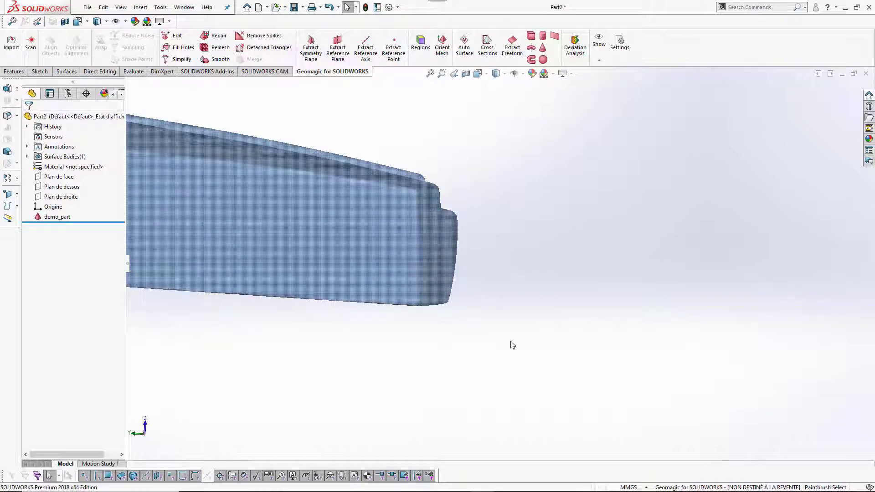
scroll(556, 322, "up", 5)
middle_click_drag(513, 316, 487, 332)
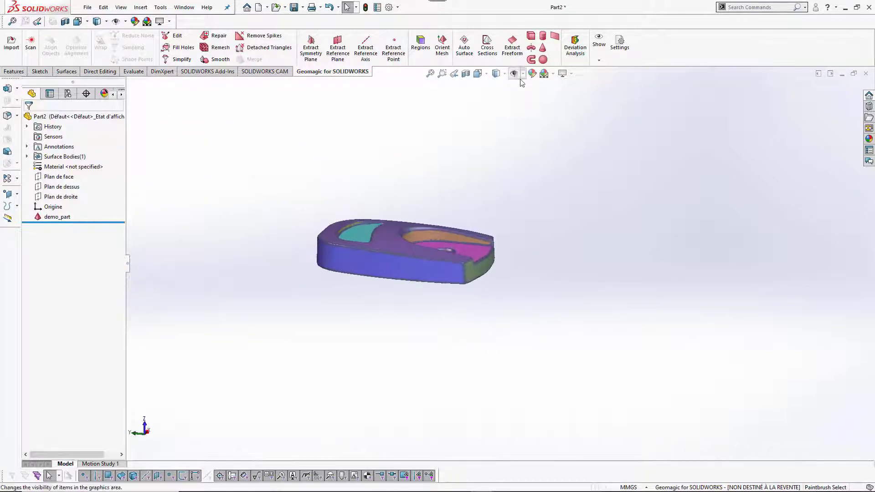
left_click(530, 37)
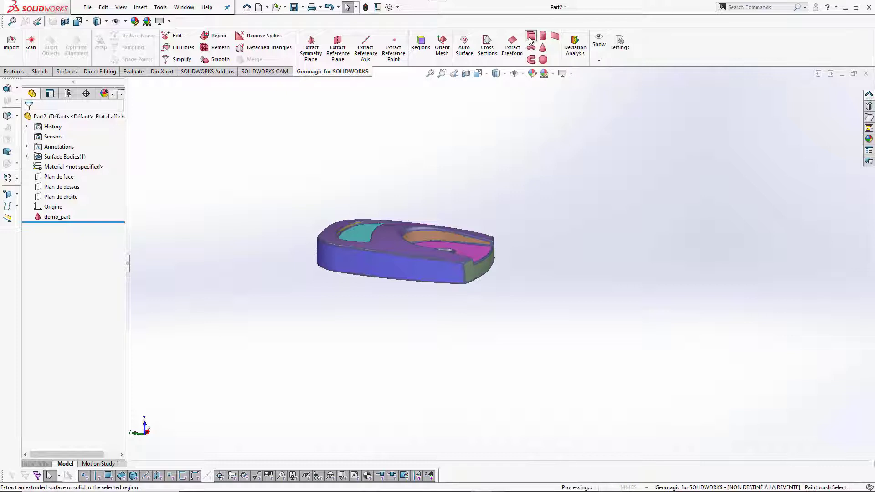
left_click(337, 271)
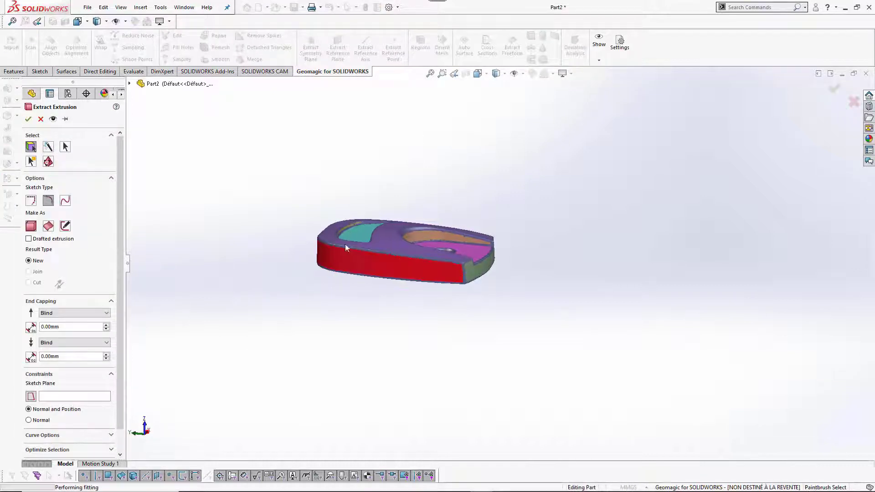
mouse_move(355, 286)
middle_mouse_down()
mouse_move(312, 303)
mouse_move(319, 338)
mouse_move(348, 279)
middle_mouse_up()
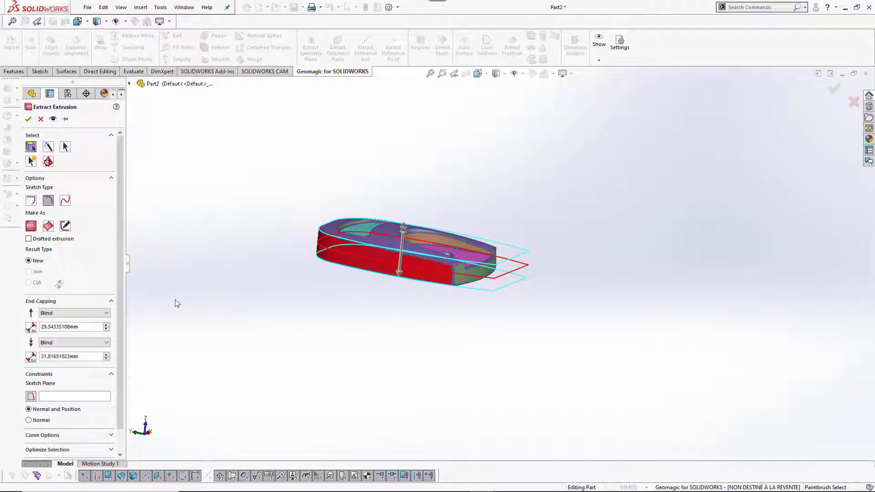
middle_click_drag(351, 264, 368, 314)
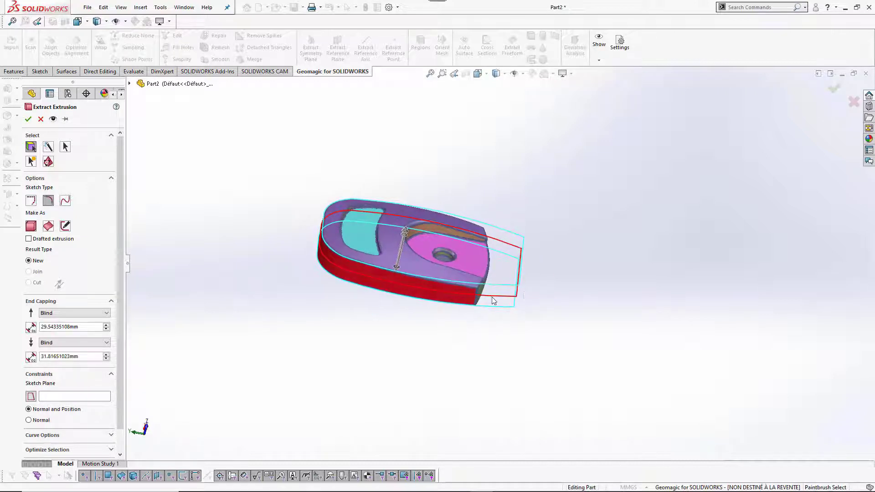
scroll(512, 302, "down", 4)
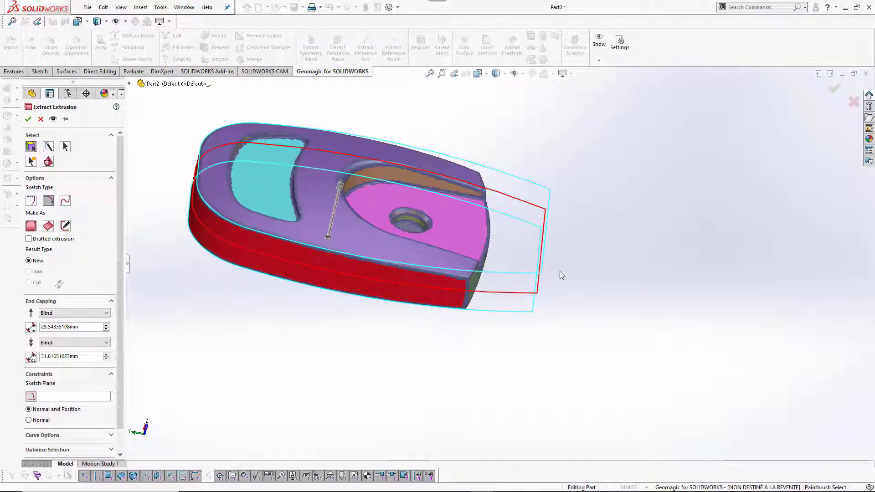
Step: Constrain the extrusion's sketch plane to Plan de face and extend its height above the mesh to 101 mm
middle_click_drag(268, 291, 272, 268)
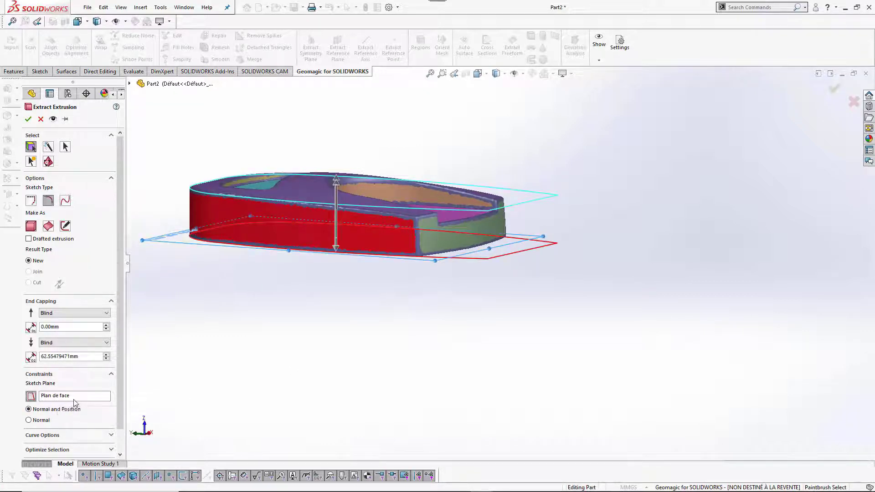
middle_click_drag(354, 194, 182, 306)
middle_click_drag(256, 355, 301, 314)
mouse_move(336, 212)
left_mouse_down()
mouse_move(336, 153)
mouse_move(336, 165)
left_mouse_up()
middle_click_drag(328, 192, 301, 246)
Step: Reduce the enlargement of the extrusion's closed curve slightly and create the solid extrusion
left_click(42, 436)
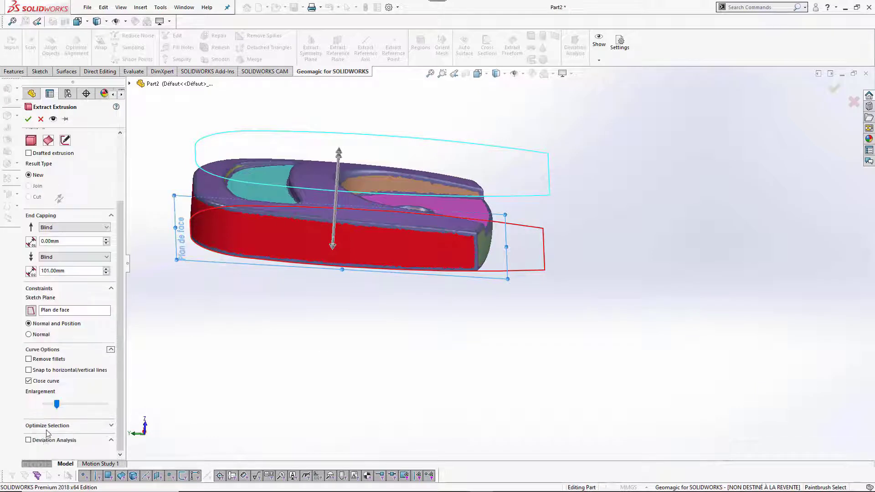
left_click_drag(58, 405, 51, 406)
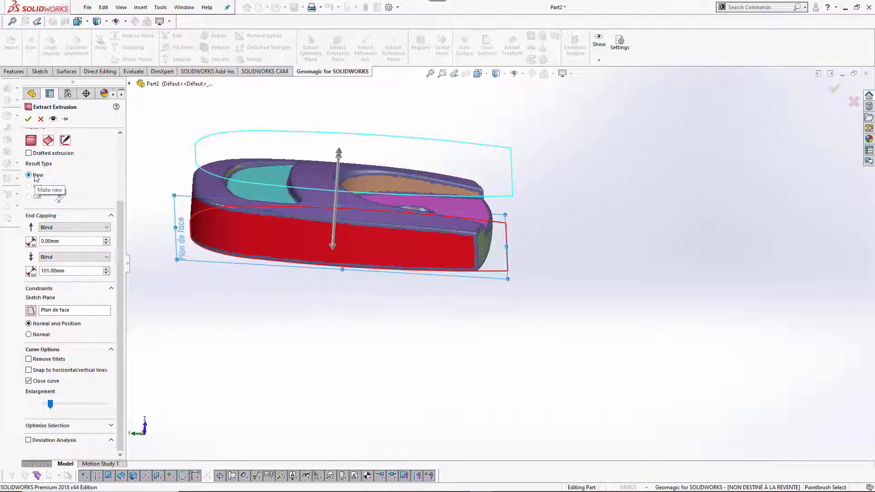
left_click(28, 120)
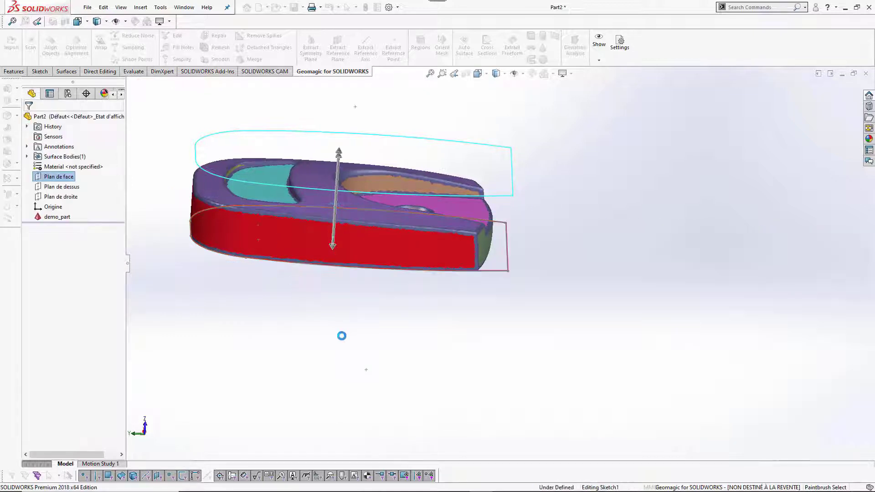
middle_click_drag(456, 369, 448, 348)
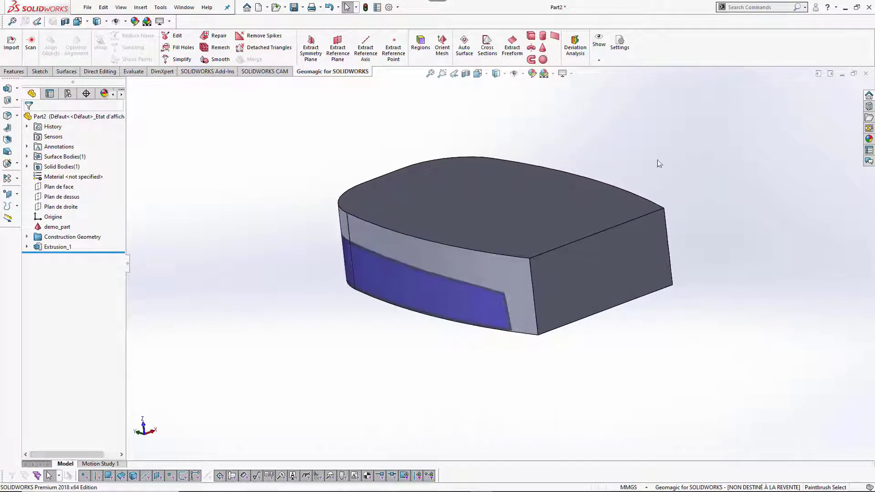
Step: Use Extract Freeform with increased accuracy, a 0.10 mm advanced value and the maximum advanced slider to fit the mesh's large top region
left_click(513, 46)
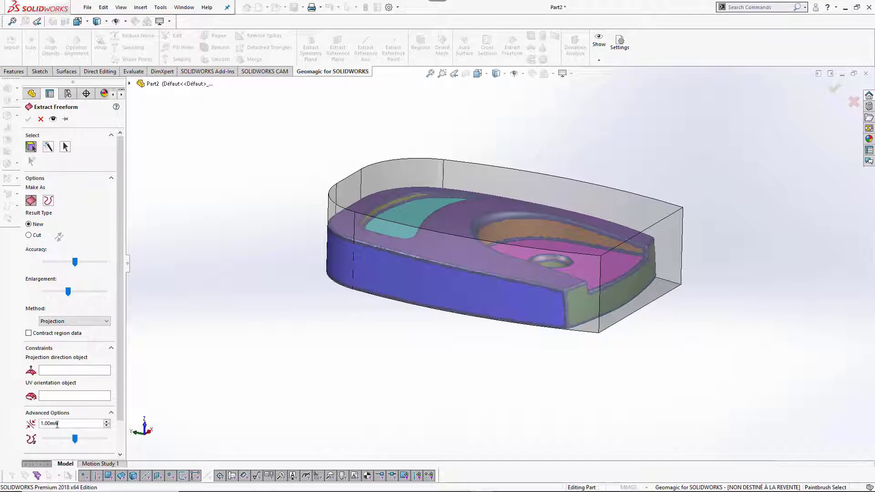
left_click(86, 263)
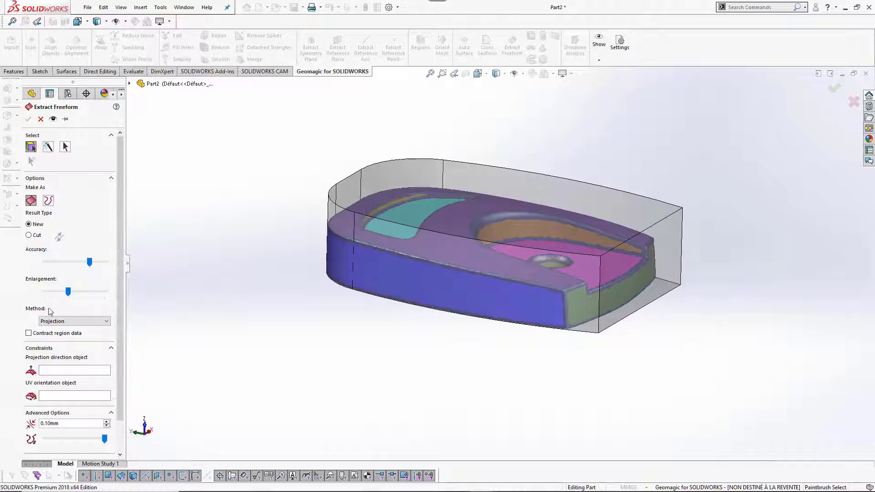
left_click(49, 151)
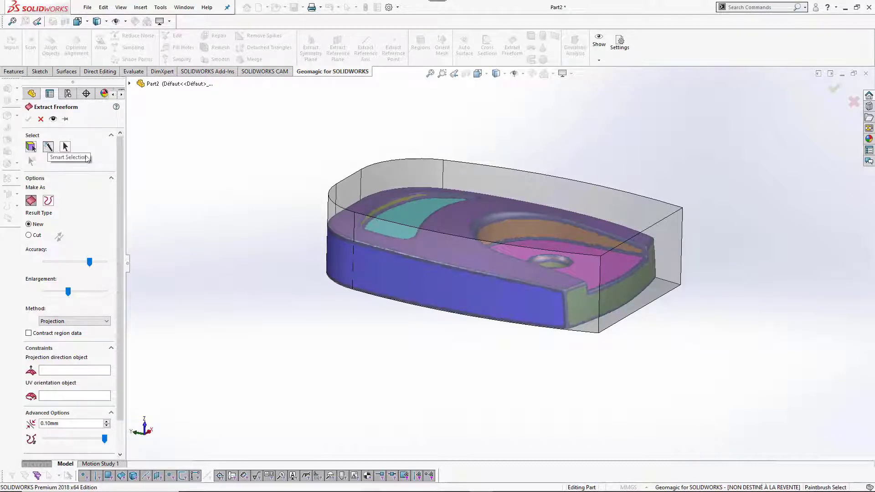
left_click(467, 250)
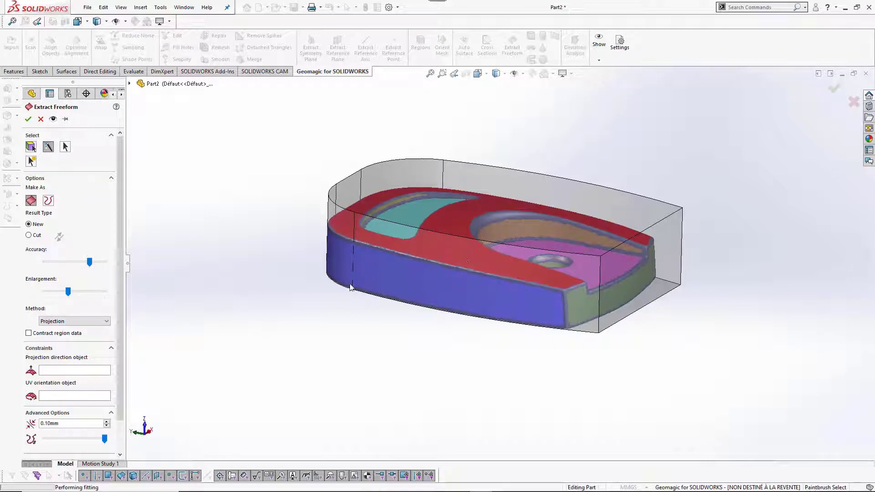
middle_click_drag(351, 286, 375, 264)
scroll(714, 254, "down", 5)
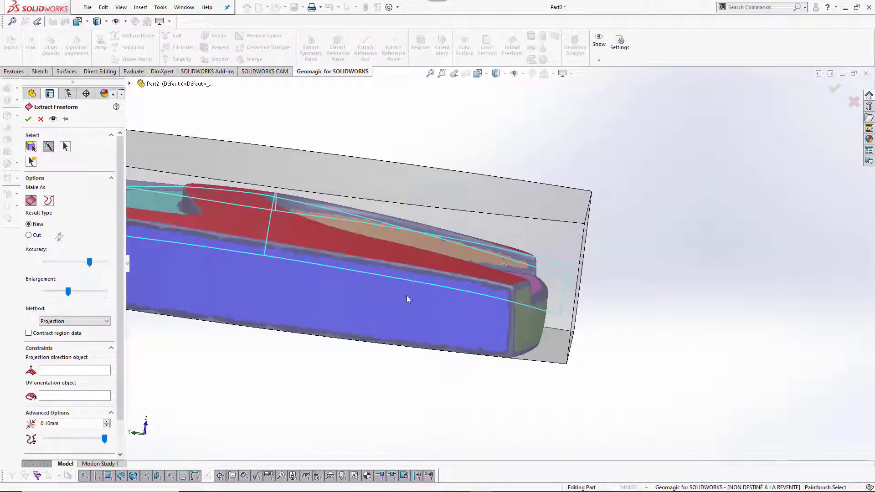
Step: Increase the freeform surface's enlargement so it extends past the solid body on all sides
left_click_drag(68, 292, 82, 291)
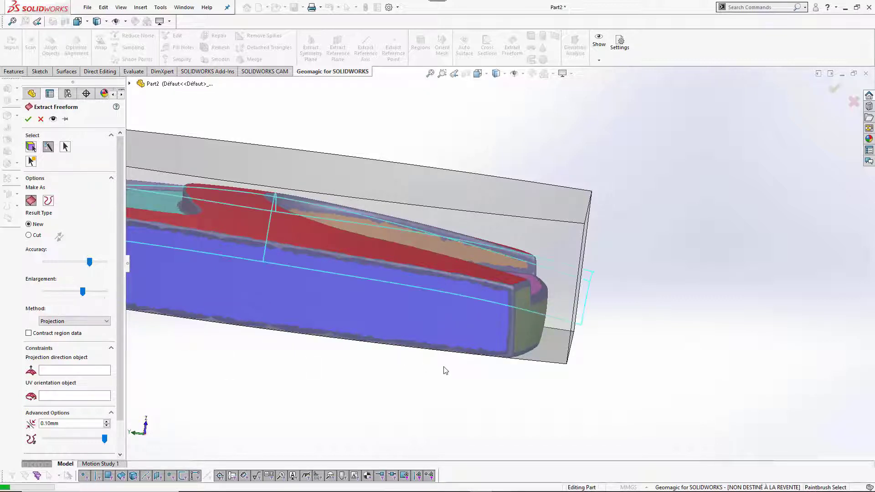
scroll(449, 368, "up", 5)
middle_click_drag(389, 328, 392, 405)
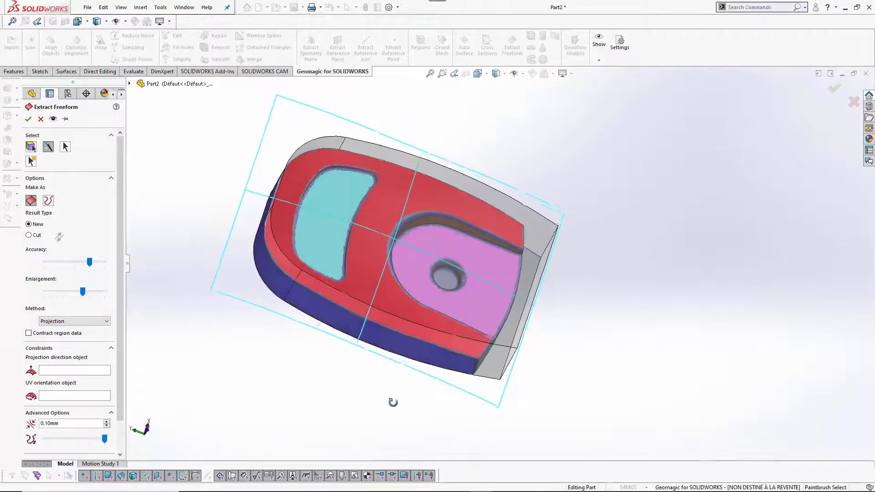
Step: Set the freeform result to Cut, flip the cut direction and trim the material above the top surface
left_click(34, 238)
middle_click_drag(364, 370, 386, 247)
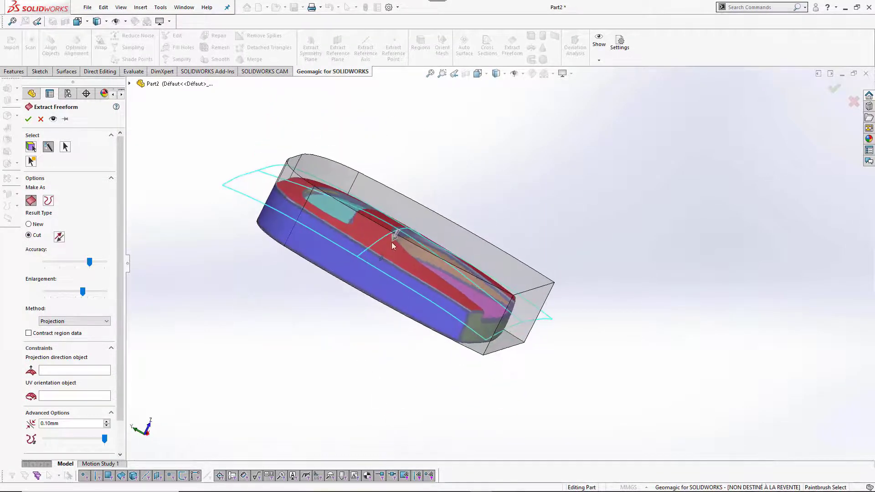
left_click(59, 237)
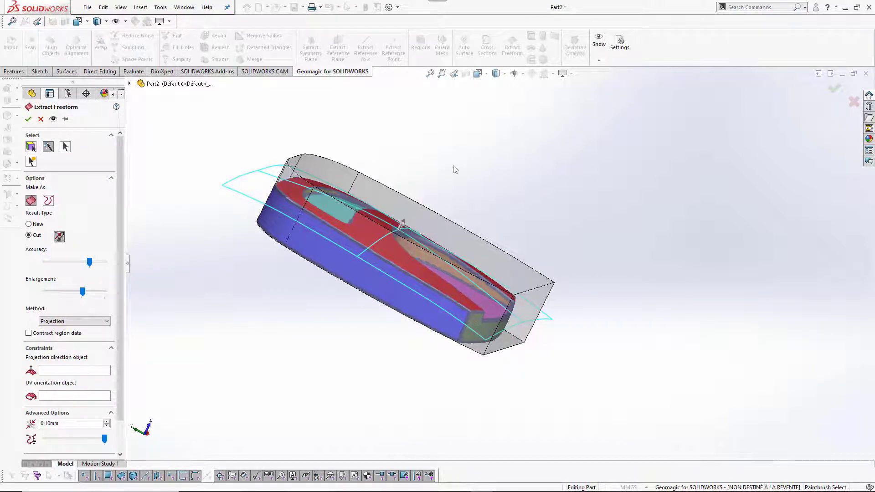
left_click(27, 119)
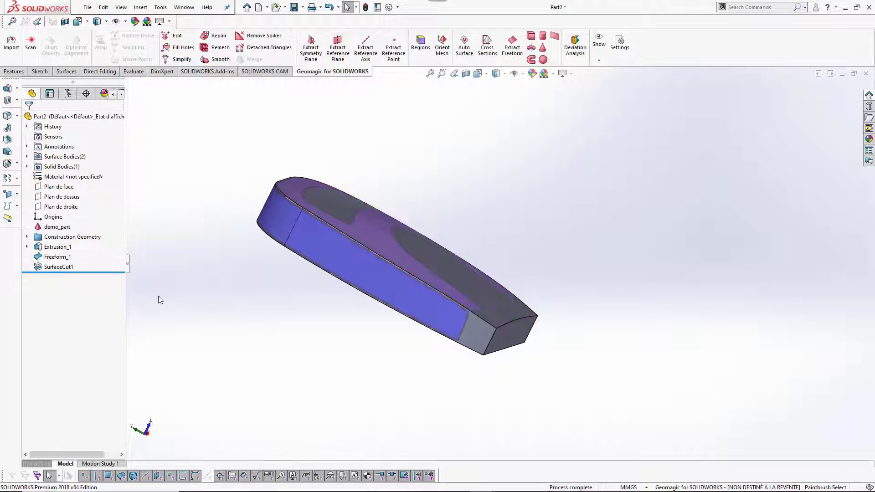
Step: Extract a freeform surface from the mesh's green end wall region and cut off the solid beyond it
middle_click_drag(158, 297, 182, 327)
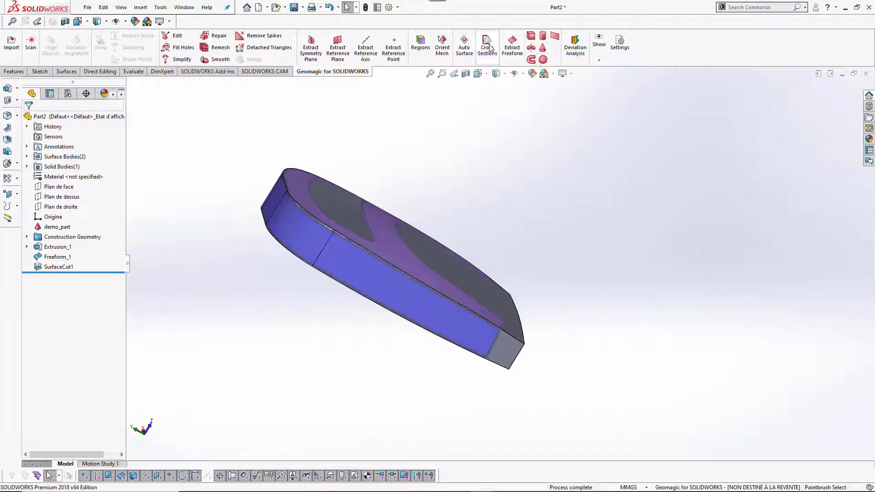
left_click(512, 44)
middle_click_drag(584, 236, 512, 282)
left_click(499, 324)
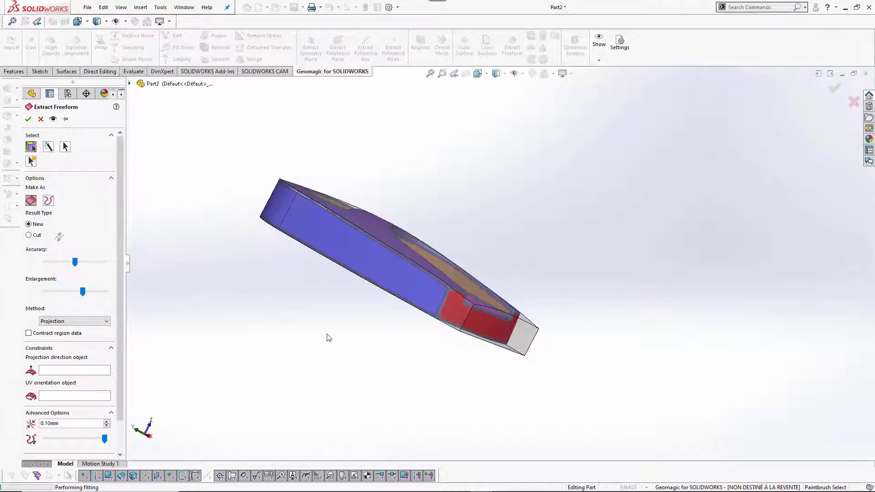
middle_click_drag(333, 328, 353, 350)
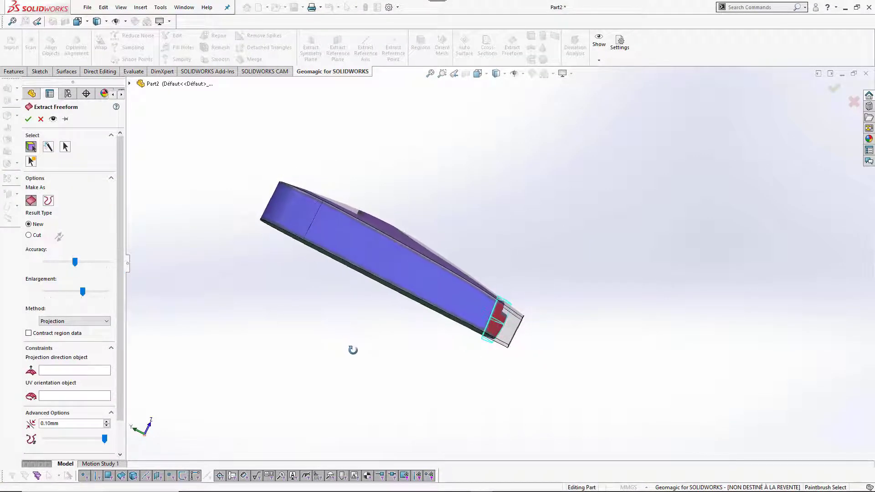
left_click(28, 236)
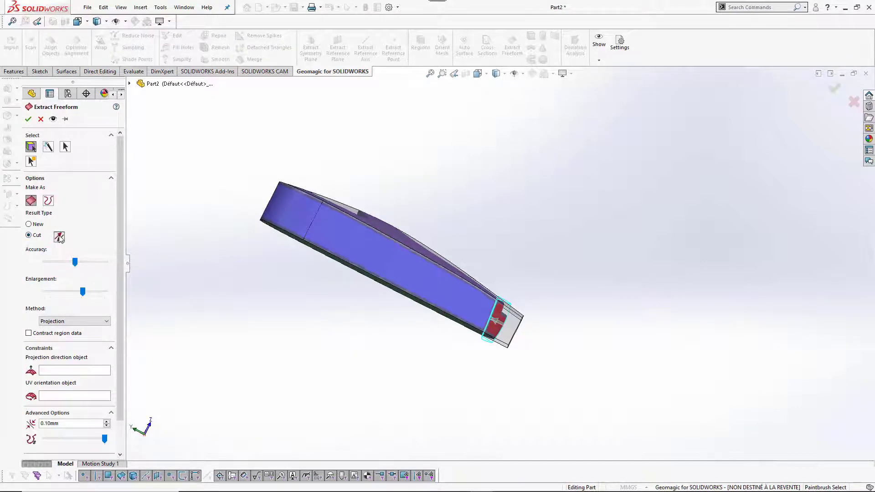
left_click(28, 120)
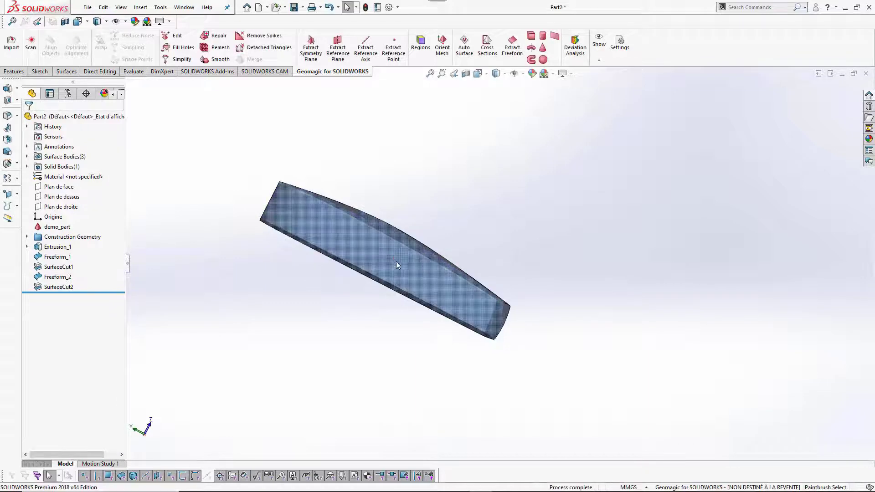
Step: Use Extract Reference Plane to fit a plane to the floor region of the large pocket
middle_click_drag(371, 283, 322, 299)
middle_click_drag(398, 385, 381, 231)
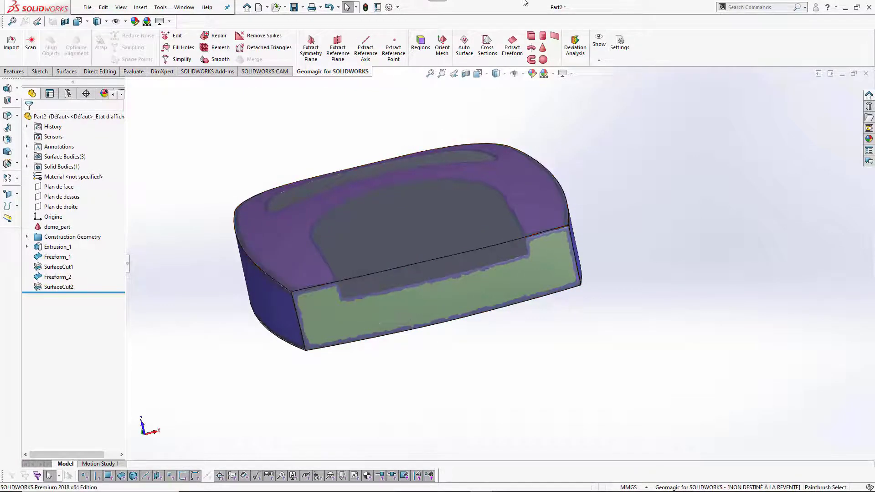
left_click(338, 44)
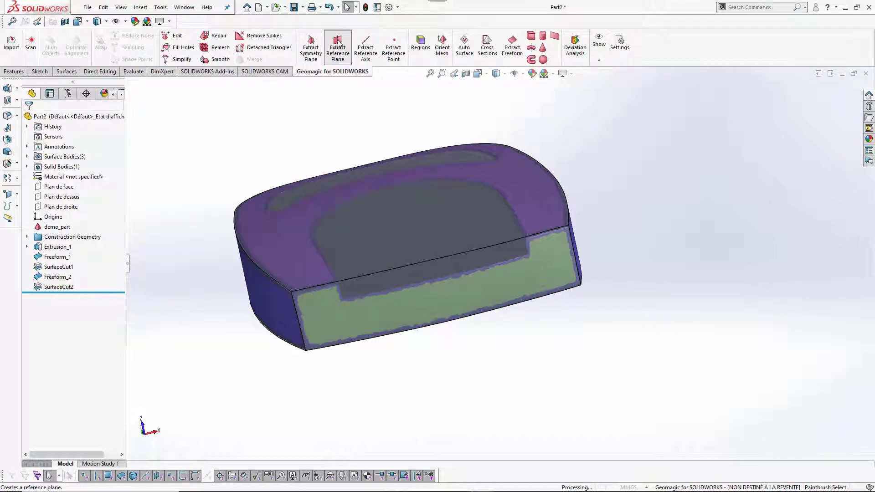
left_click(356, 267)
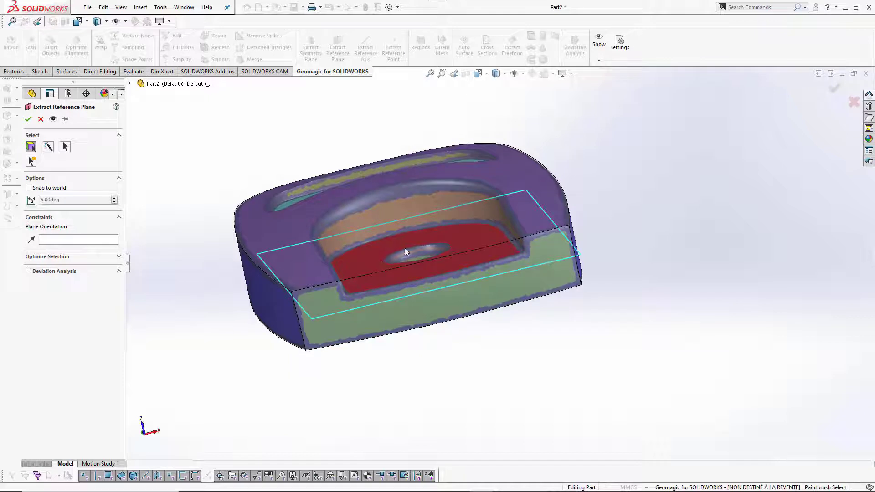
middle_click_drag(452, 324, 450, 296)
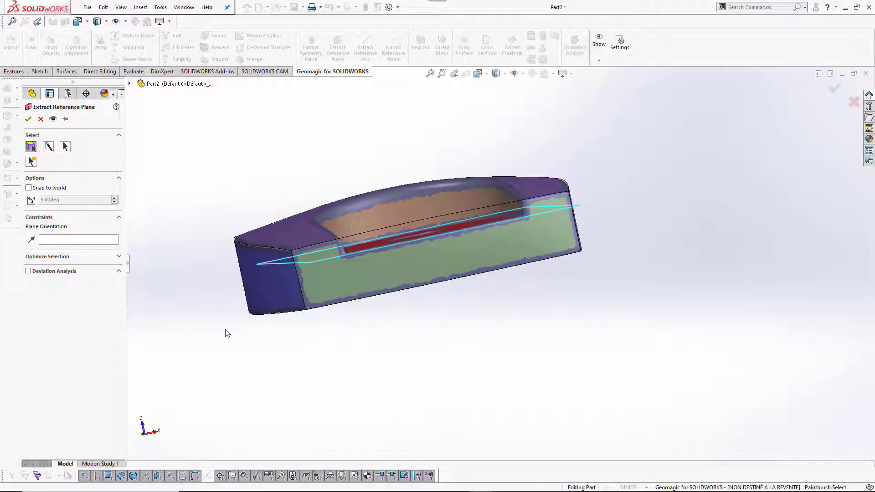
Step: Constrain the reference plane's orientation to Plan de face and create the plane
left_click(58, 243)
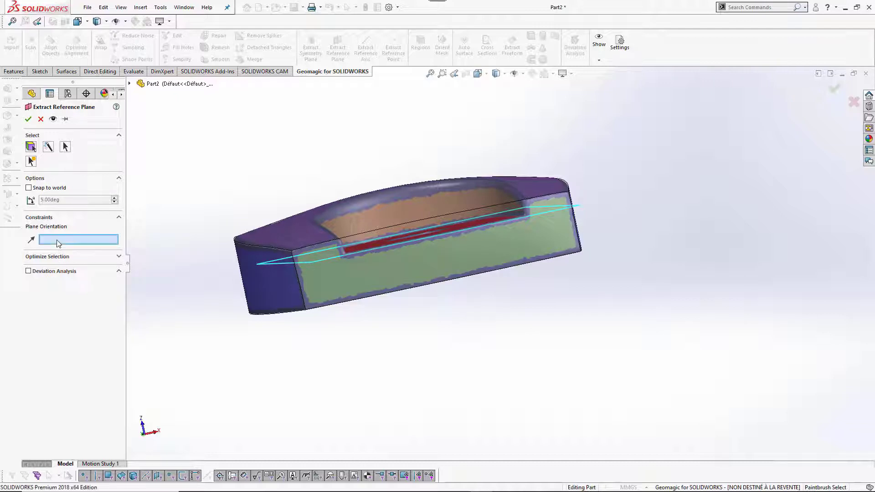
left_click(129, 84)
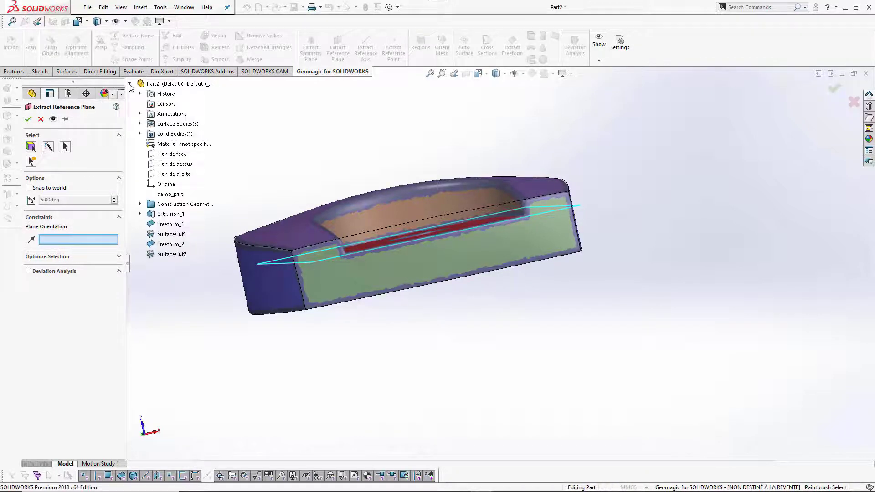
left_click(173, 155)
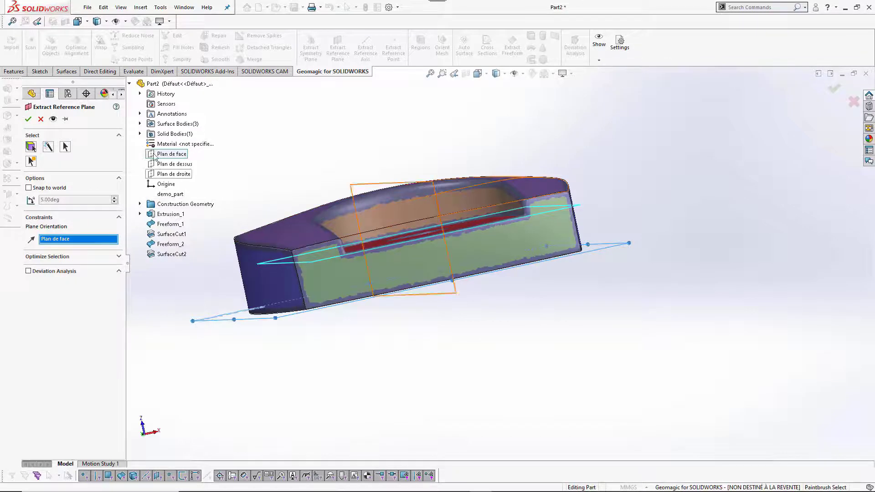
left_click(28, 119)
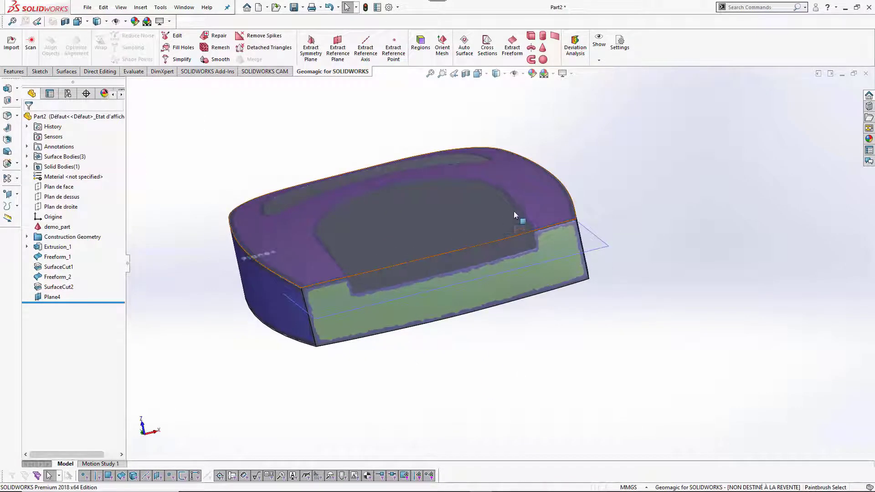
Step: Use Extract Extrusion to fit a cut to the large pocket's side wall region, with Plane4 as the sketch plane
left_click(534, 39)
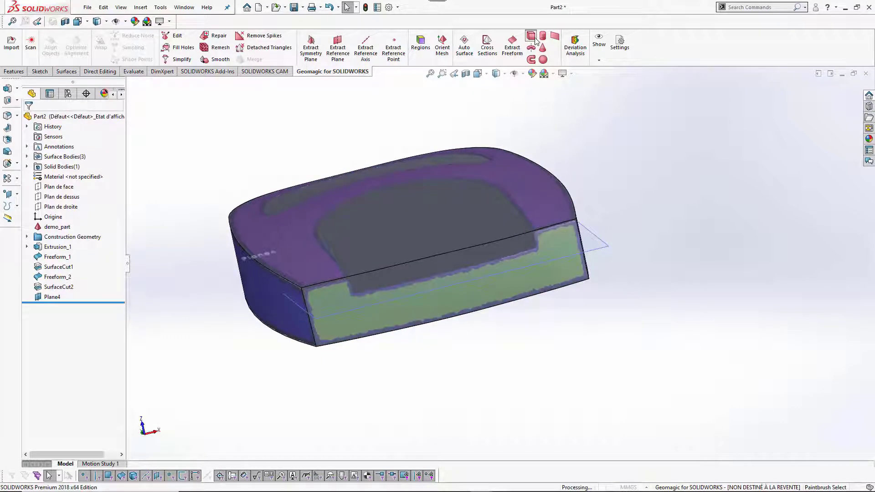
left_click(460, 212)
middle_click_drag(431, 301, 408, 292)
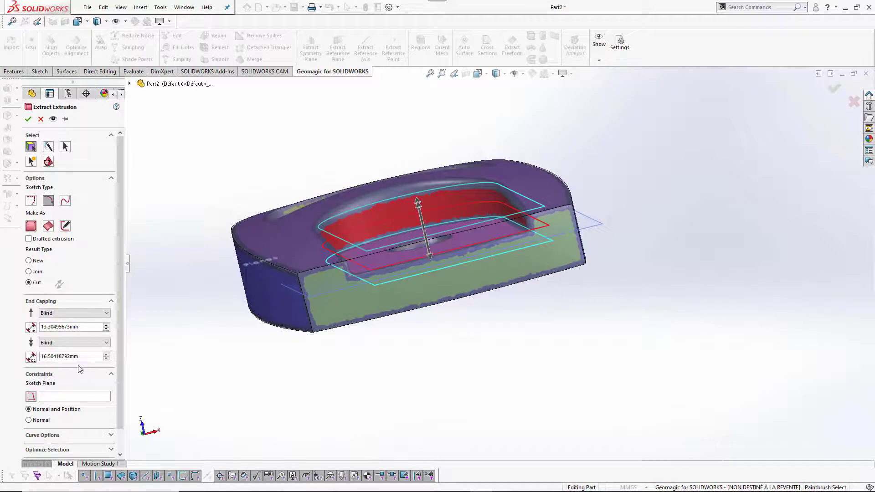
left_click(32, 399)
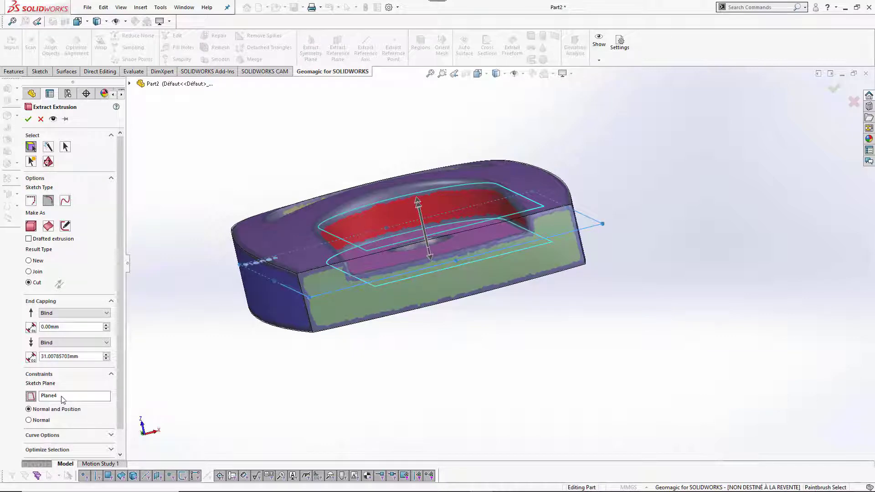
mouse_move(424, 336)
middle_mouse_down()
mouse_move(398, 337)
mouse_move(432, 330)
middle_mouse_up()
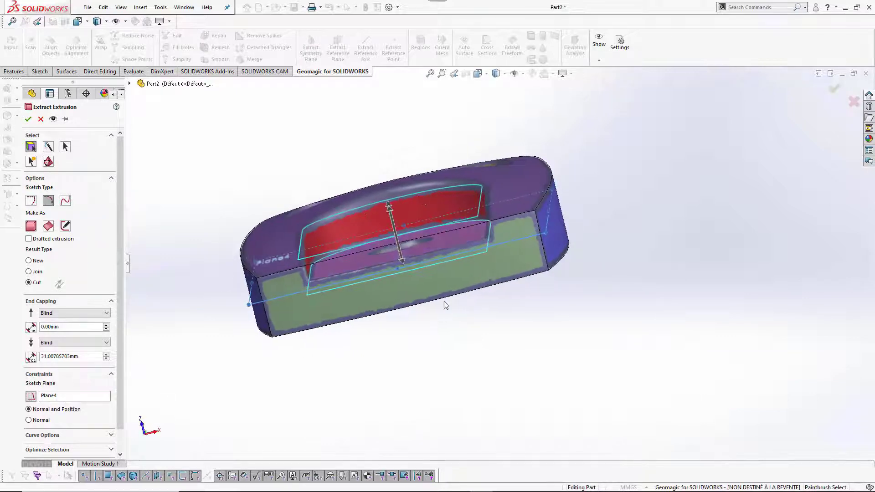
Step: Extend the pocket cut to 52 mm so it passes above the body, make it a drafted extrusion and create it
left_click_drag(390, 205, 387, 198)
middle_click_drag(386, 197, 343, 226)
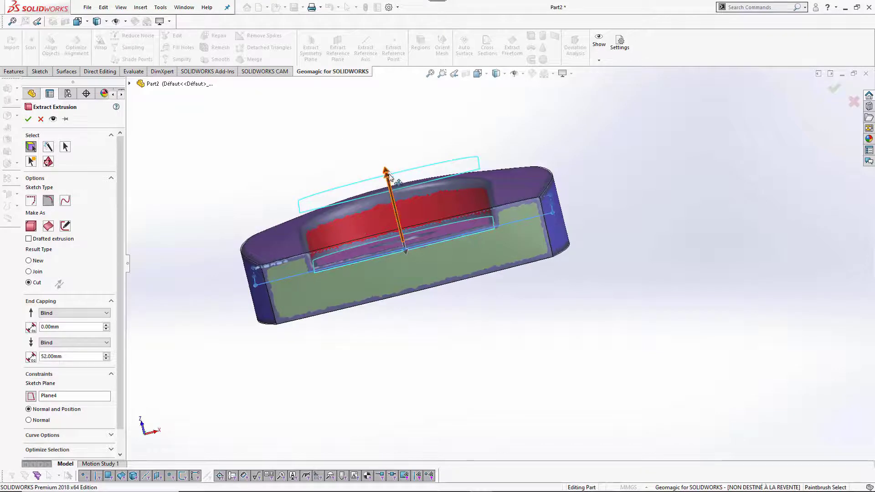
left_click(47, 241)
mouse_move(157, 242)
middle_mouse_down()
mouse_move(191, 256)
mouse_move(161, 332)
middle_mouse_up()
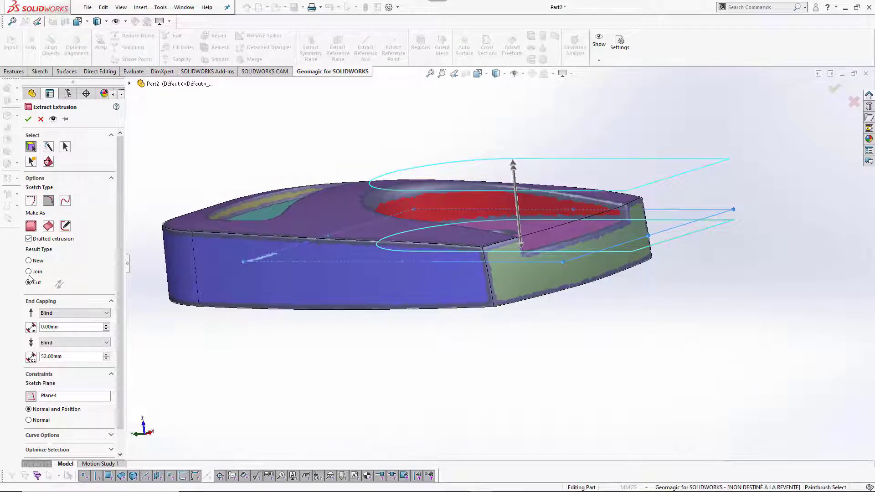
left_click(29, 118)
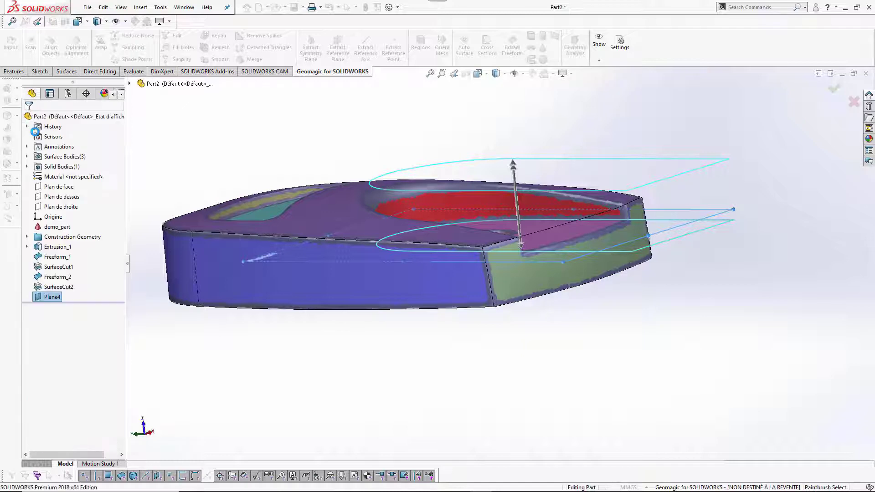
Step: Edit the large pocket's cut extrusion and round its draft angle to 1 degree
middle_click_drag(471, 305, 322, 245)
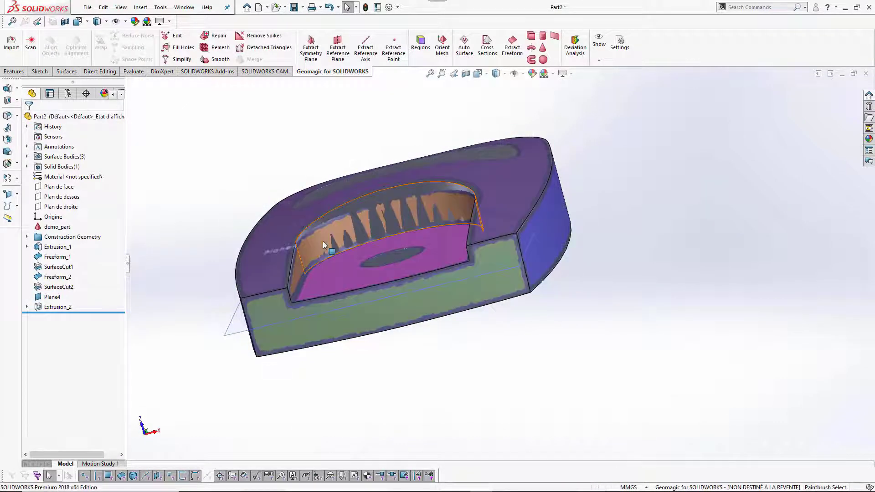
right_click(44, 309)
left_click(52, 279)
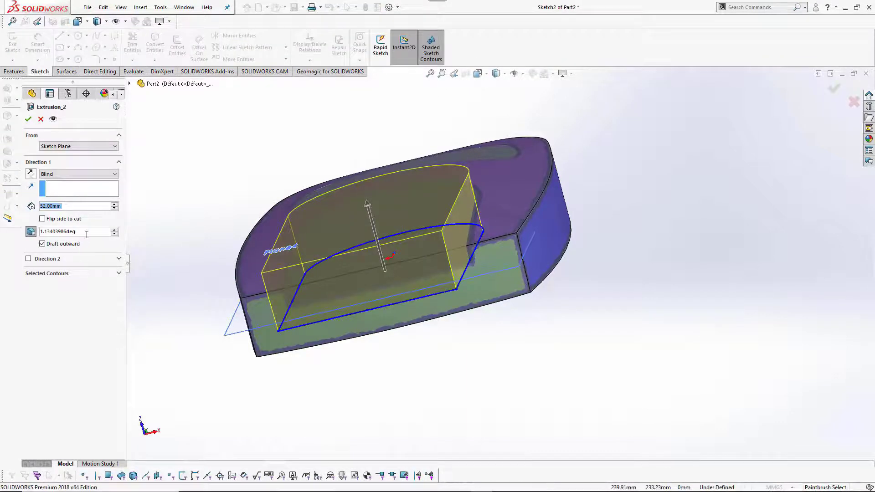
double_click(68, 231)
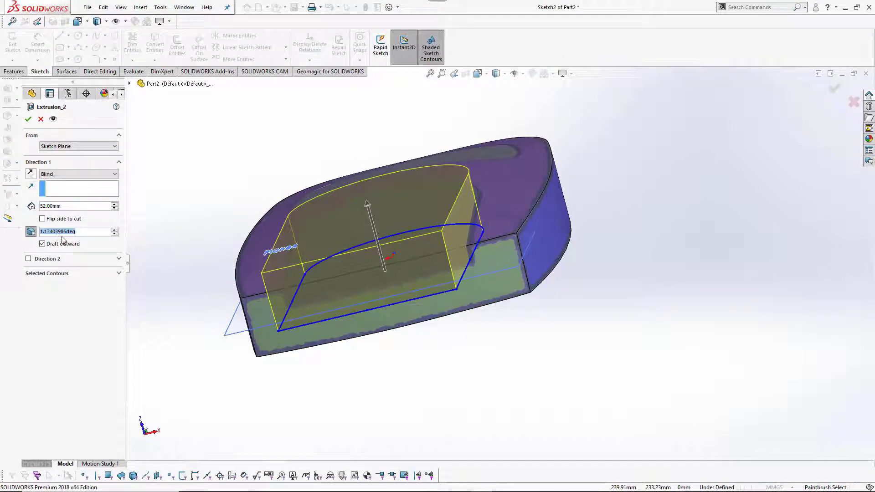
type("1")
key("Return")
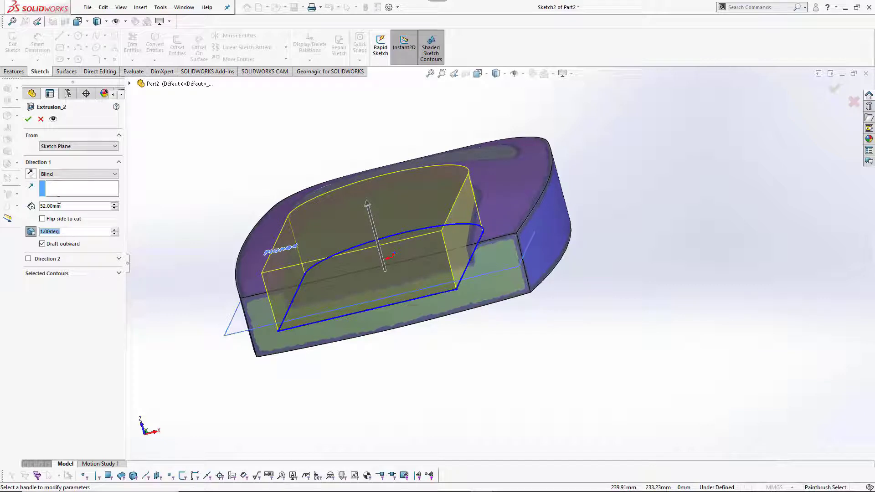
left_click(28, 119)
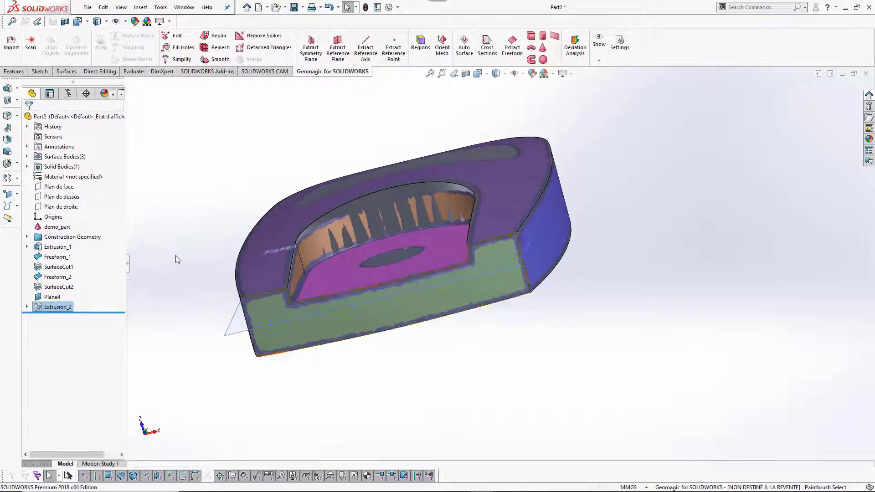
Step: Use Extract Rotational to fit a cut to the side wall and floor regions of the round recess in the large pocket
middle_click_drag(234, 194, 451, 254)
scroll(451, 254, "up", 3)
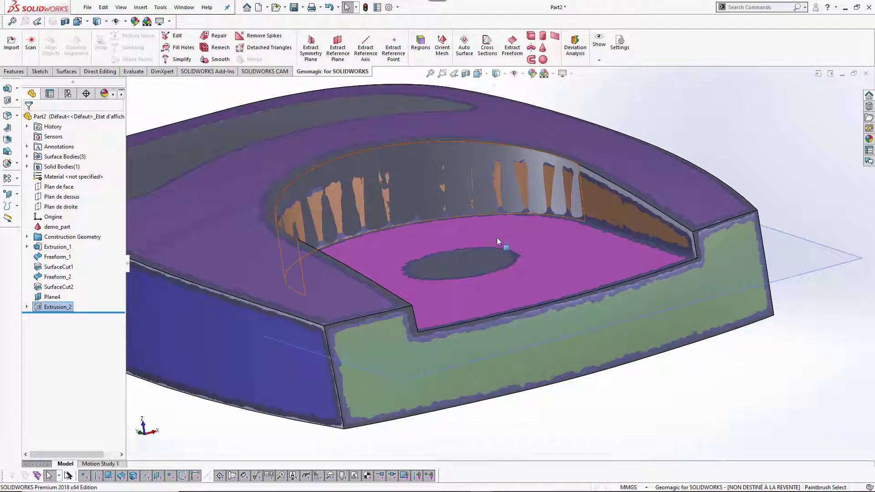
left_click(531, 48)
scroll(435, 269, "down", 5)
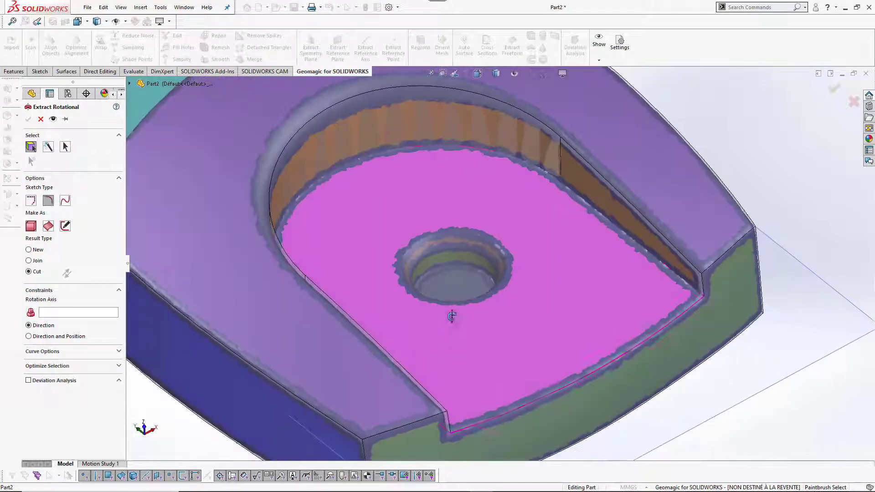
left_click(448, 292)
left_click(443, 258)
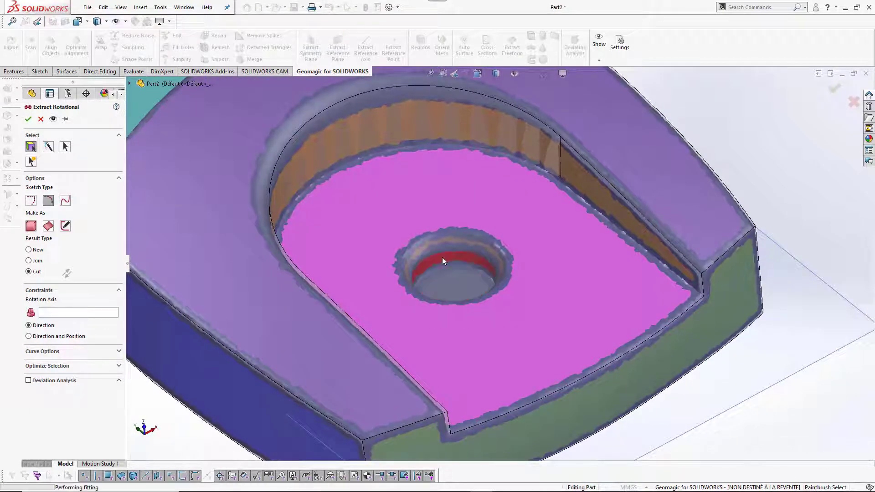
left_click(453, 285)
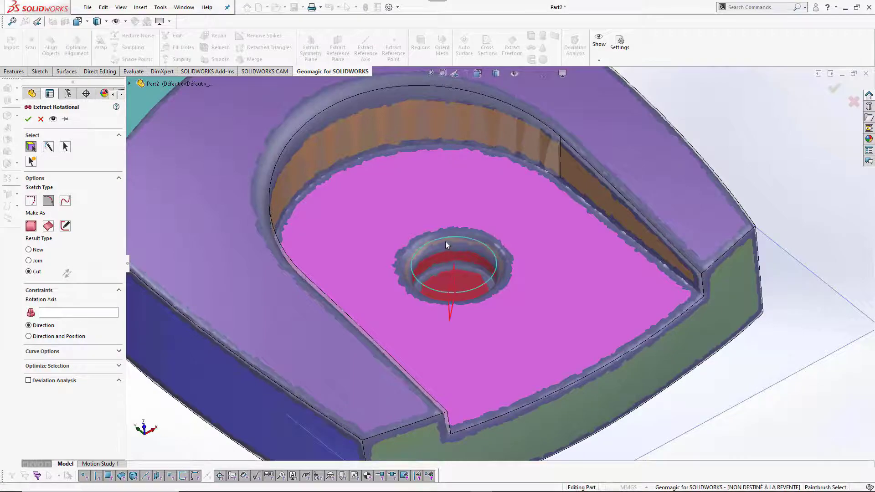
Step: Include the recess's chamfered rim region in the fitted profile, check the profile and create the rotational cut
middle_click_drag(442, 255, 399, 223)
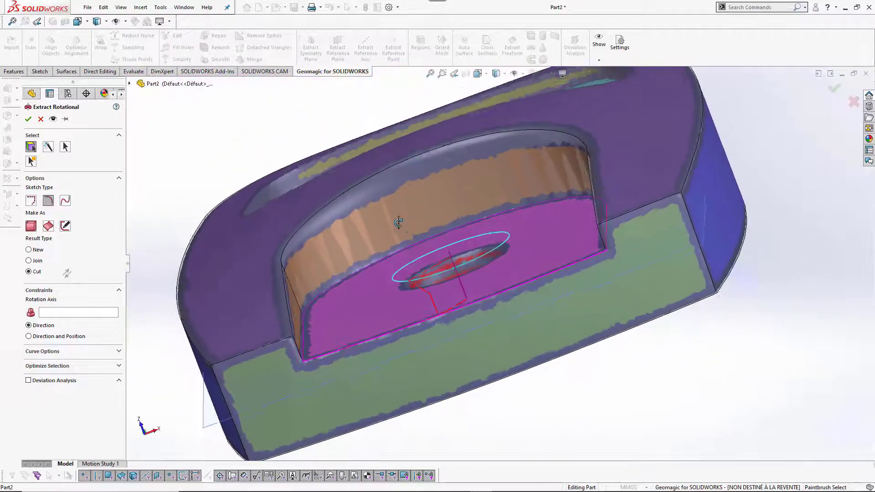
scroll(440, 317, "down", 6)
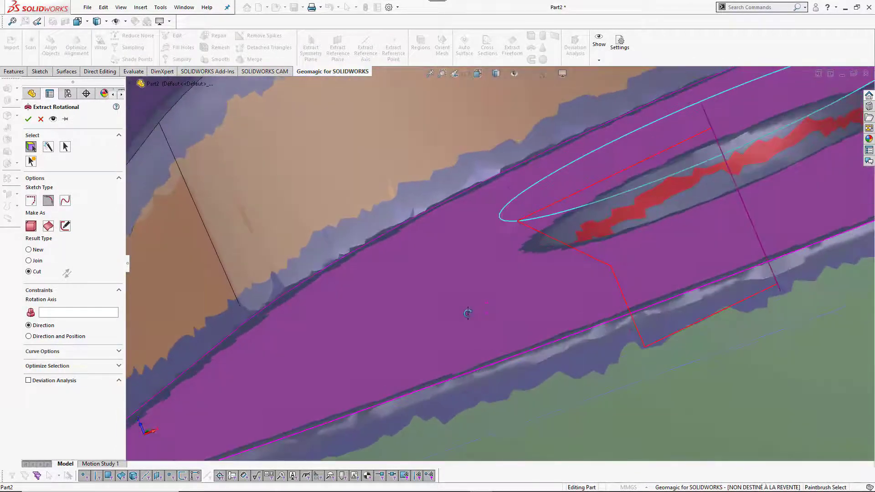
scroll(482, 291, "up", 10)
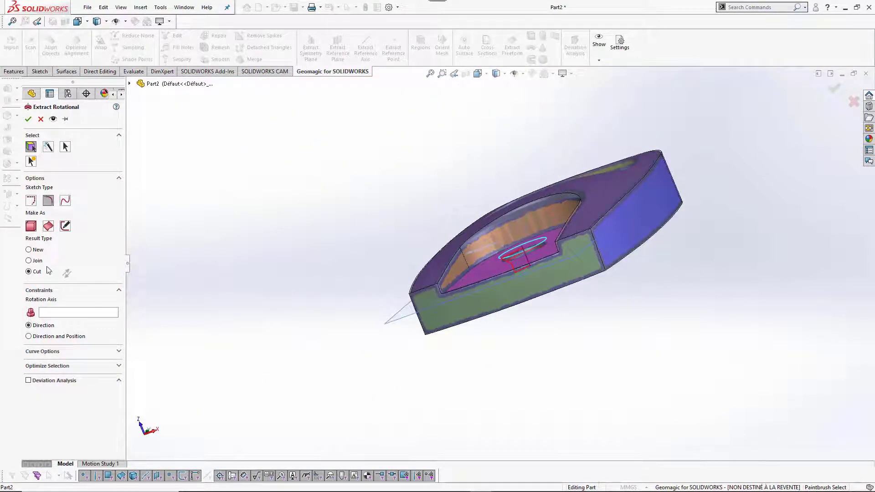
left_click(28, 119)
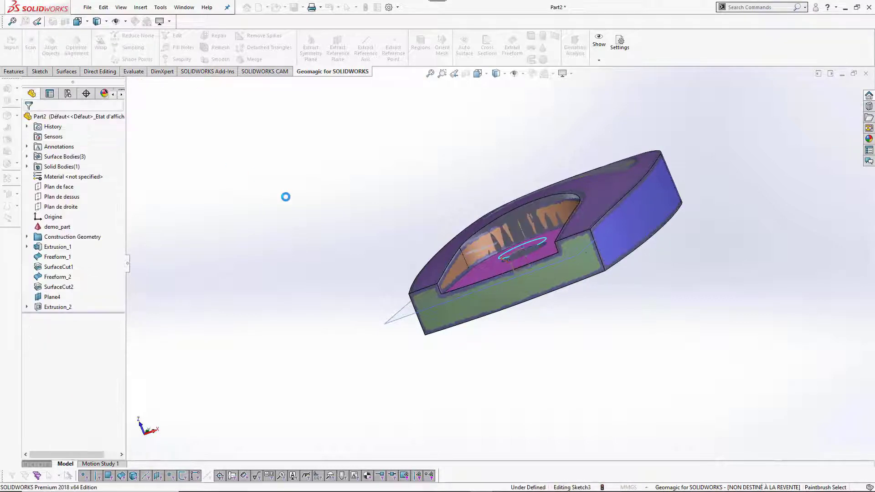
Step: Use Extract Reference Plane to fit a plane to the floor region of the crescent-shaped pocket and create it
middle_click_drag(324, 203, 510, 119)
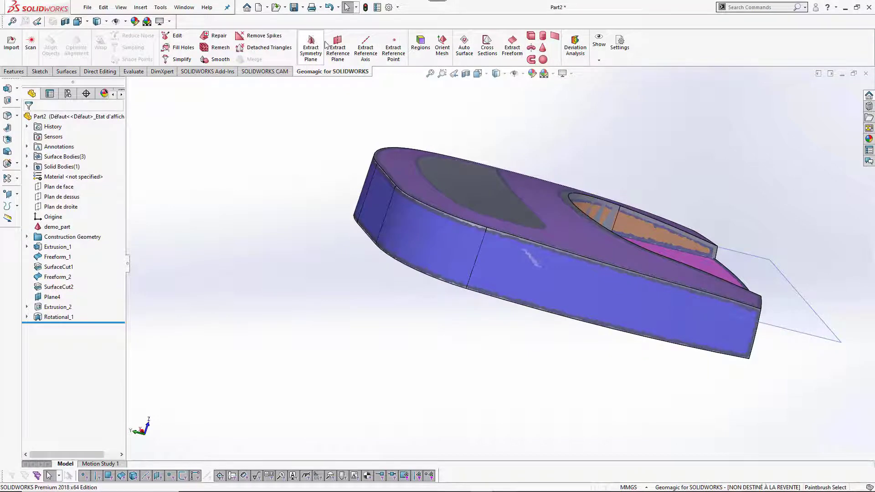
left_click(338, 48)
left_click(467, 192)
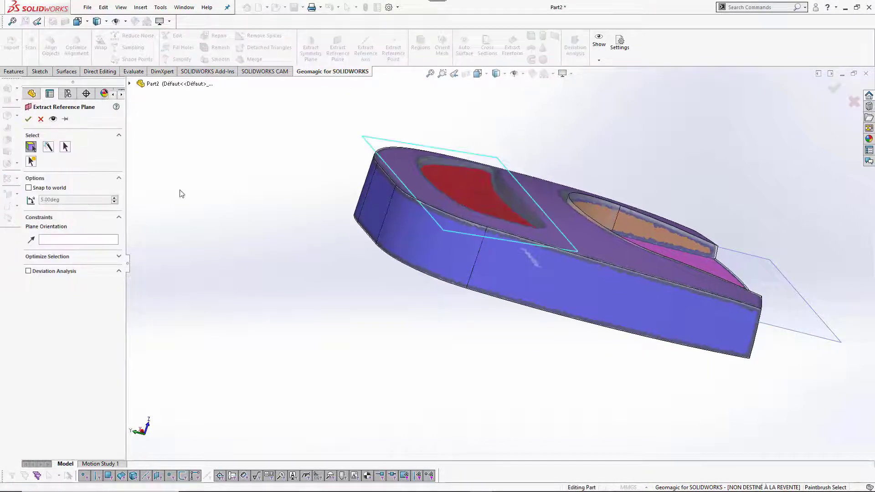
left_click(33, 119)
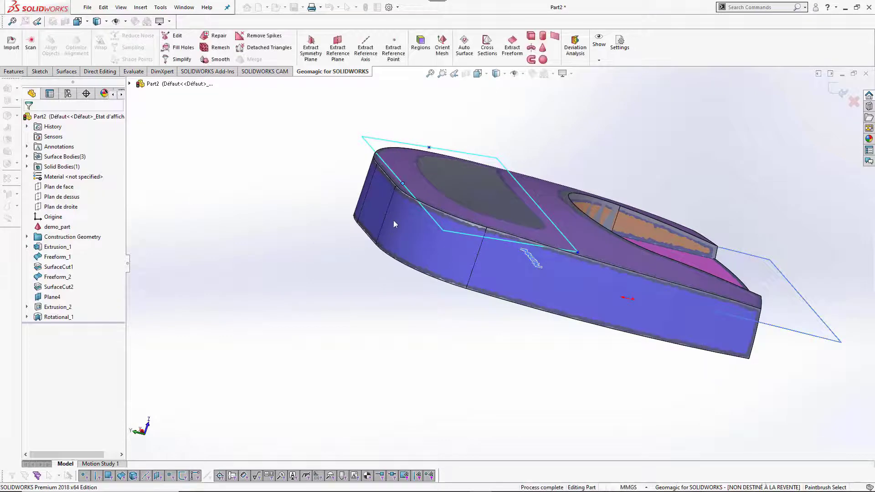
Step: Temporarily hide the solid body to examine the scanned crescent pocket against the new plane, and show the body again
right_click(57, 166)
left_click(69, 162)
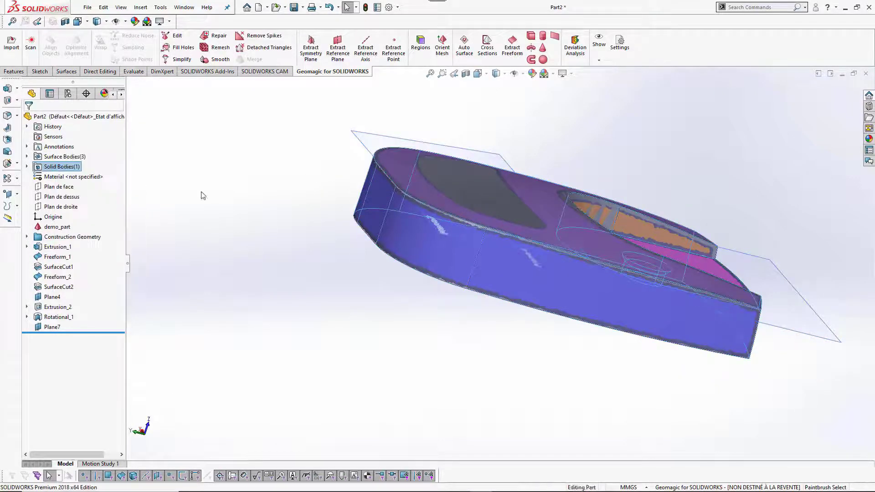
scroll(494, 164, "down", 5)
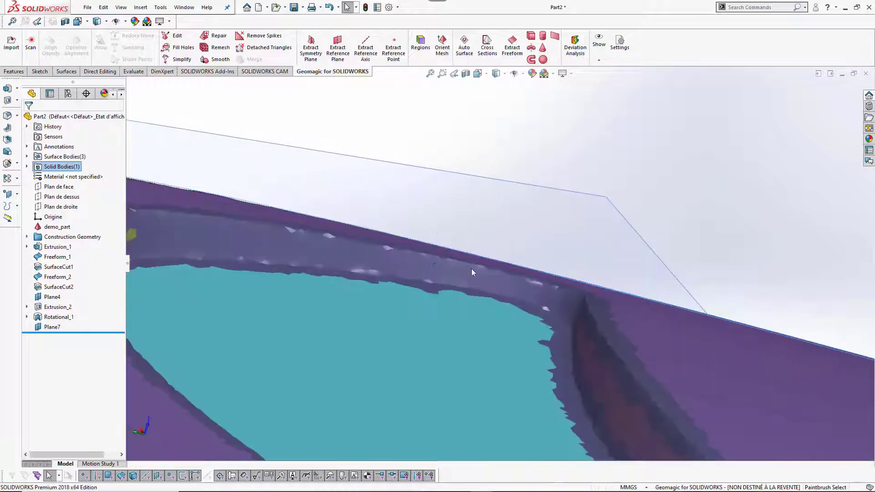
scroll(561, 264, "up", 5)
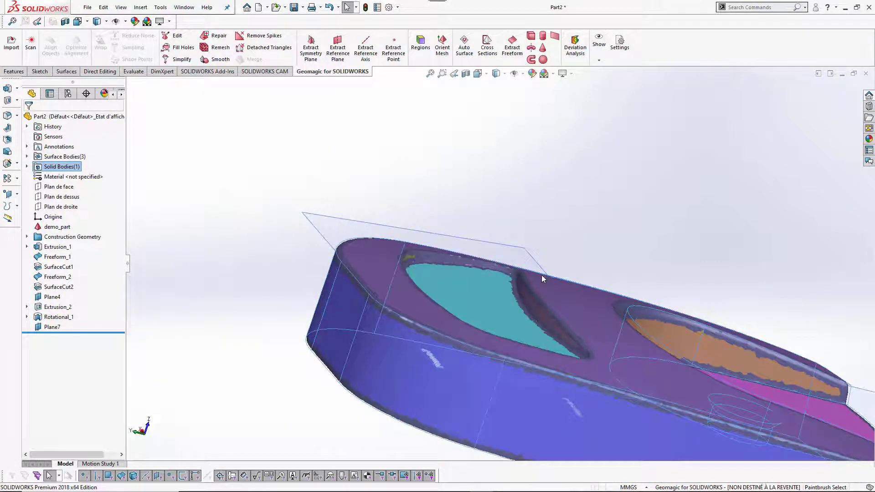
scroll(519, 311, "down", 3)
middle_click_drag(539, 310, 509, 287)
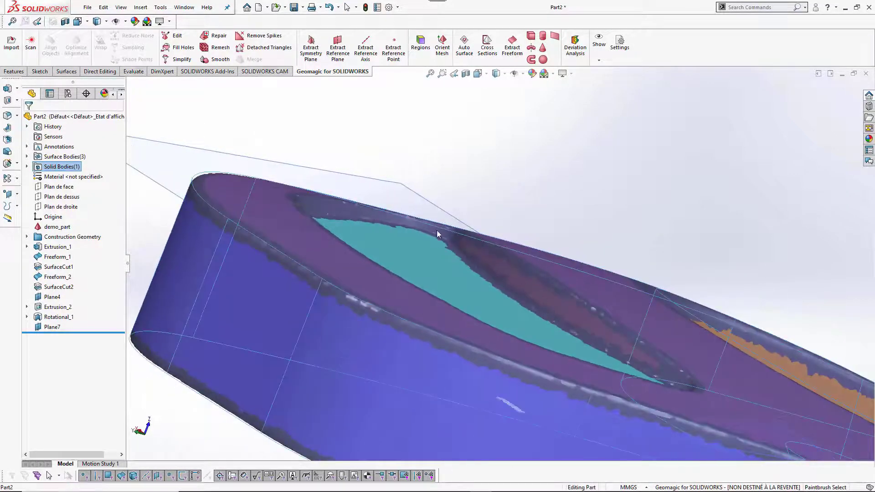
scroll(444, 232, "up", 3)
middle_click_drag(216, 237, 166, 247)
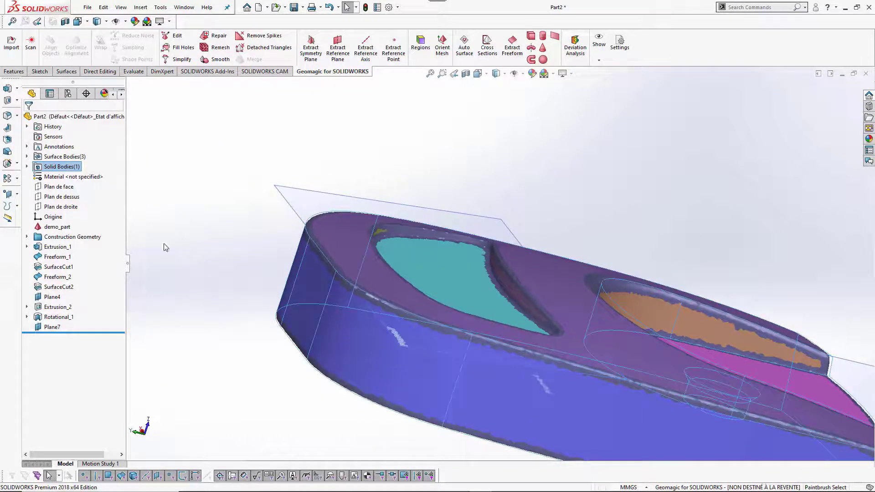
right_click(59, 166)
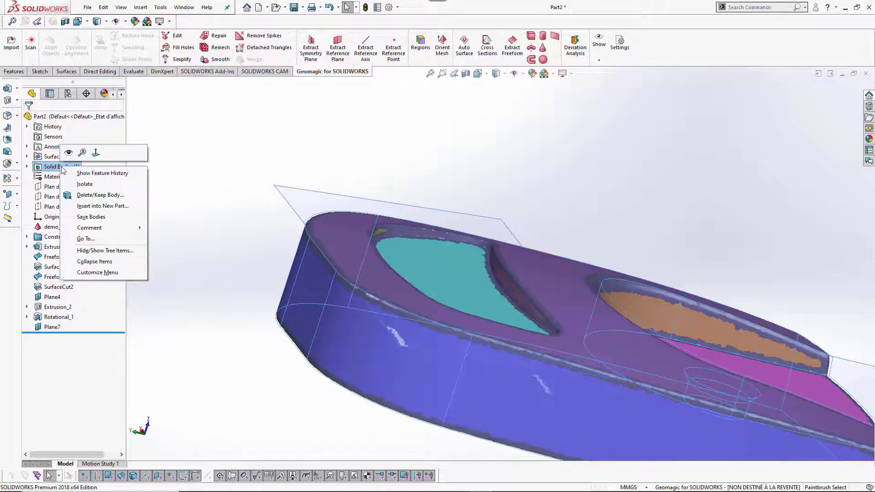
left_click(68, 154)
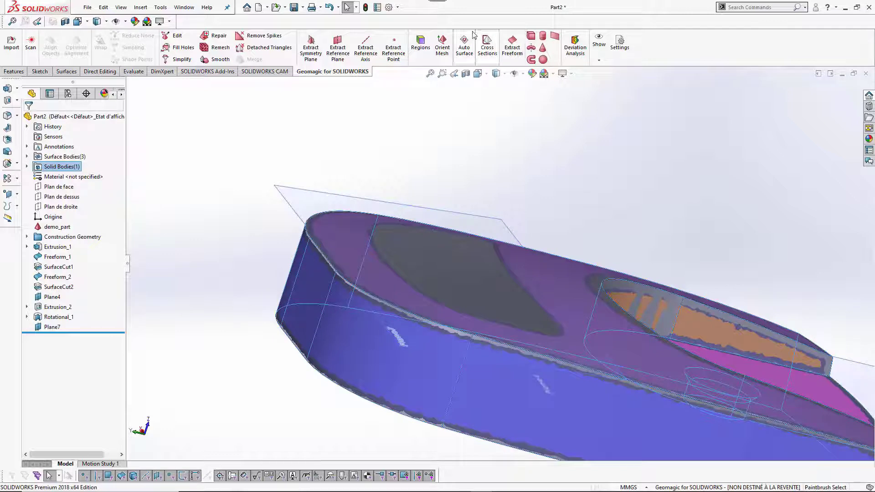
Step: Create one Cross Sections sketch of the demo_part mesh from Plane7, with the direction flipped and a 2 mm offset
left_click(487, 44)
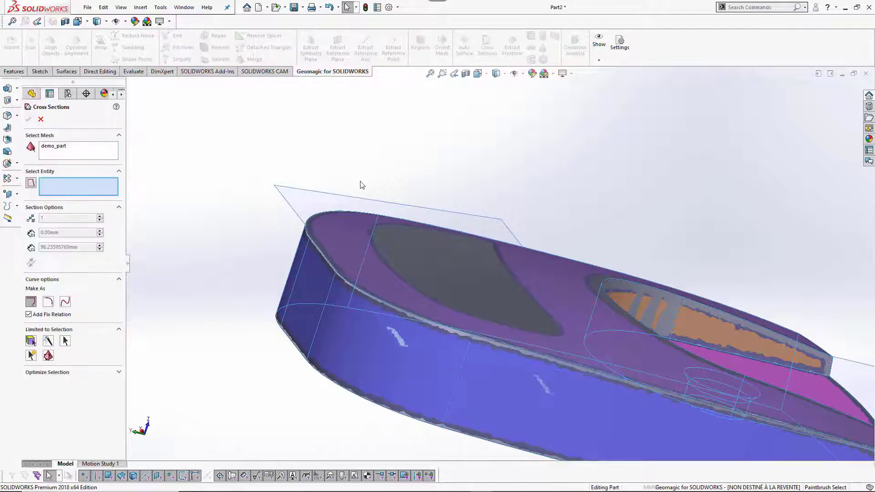
left_click(314, 203)
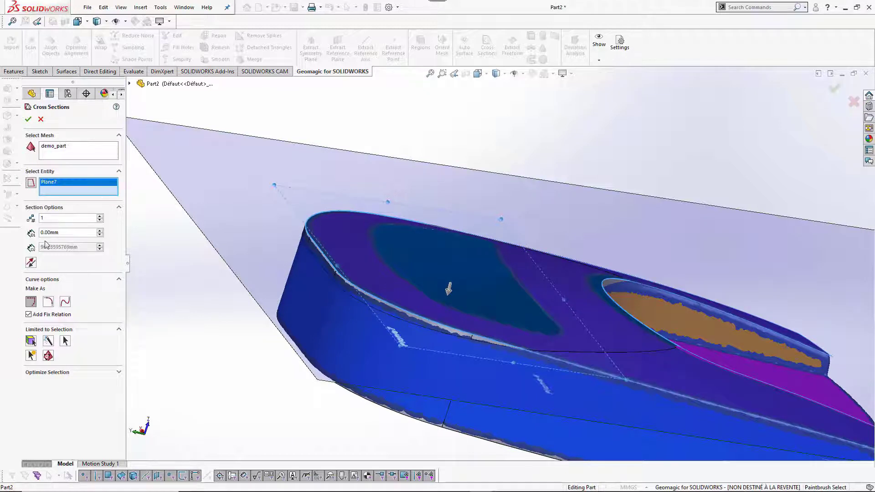
left_click(31, 263)
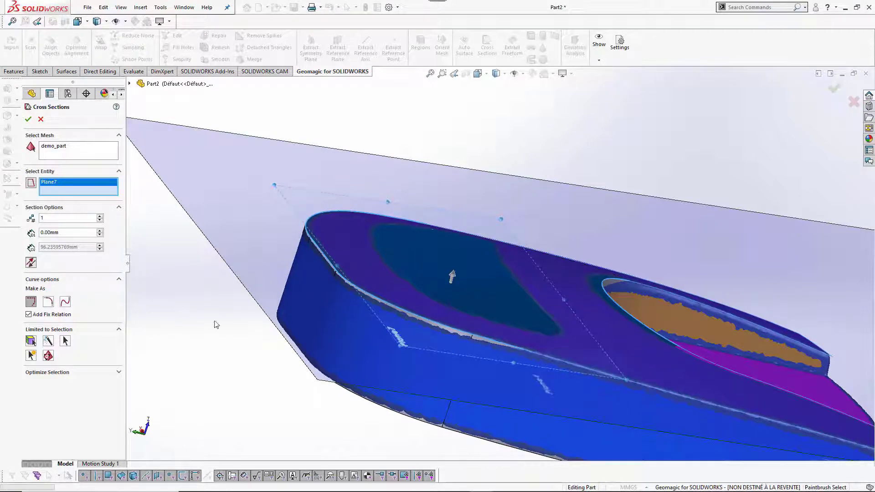
left_click(67, 234)
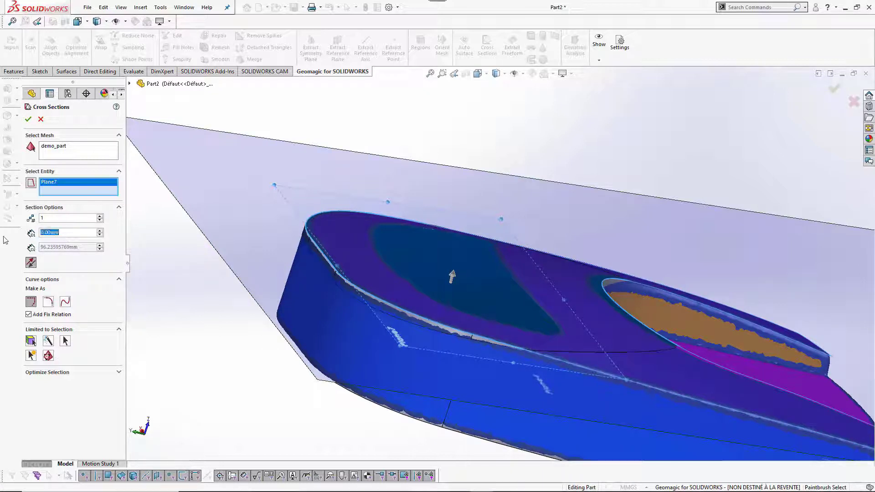
key("Return")
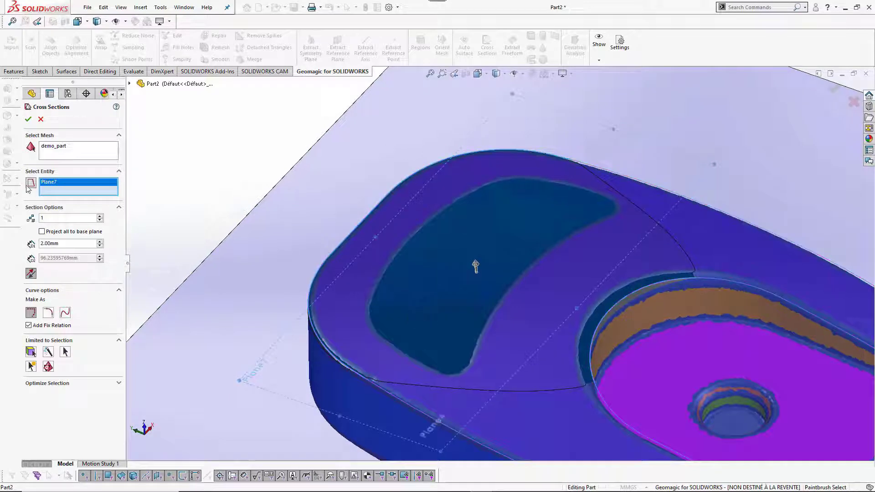
left_click(28, 119)
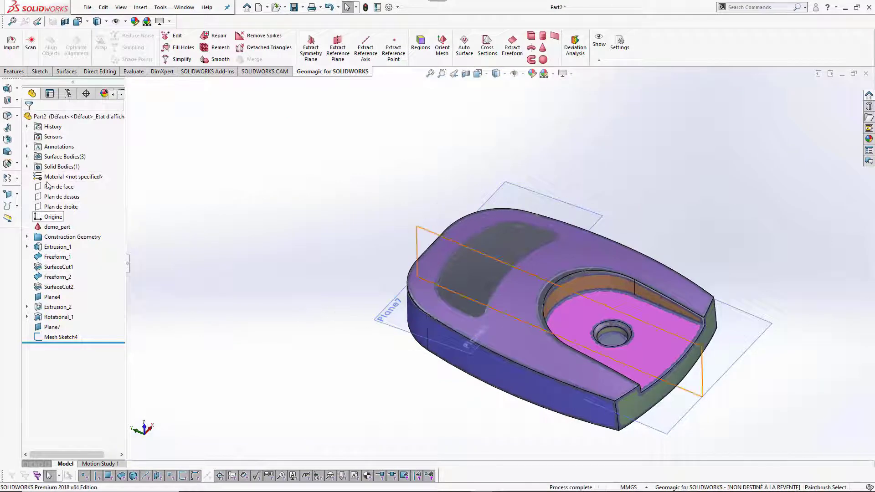
Step: Hide the solid bodies, surface bodies, demo_part mesh, Plane4 and Plane7, and select Mesh Sketch4
right_click(55, 167)
left_click(54, 156)
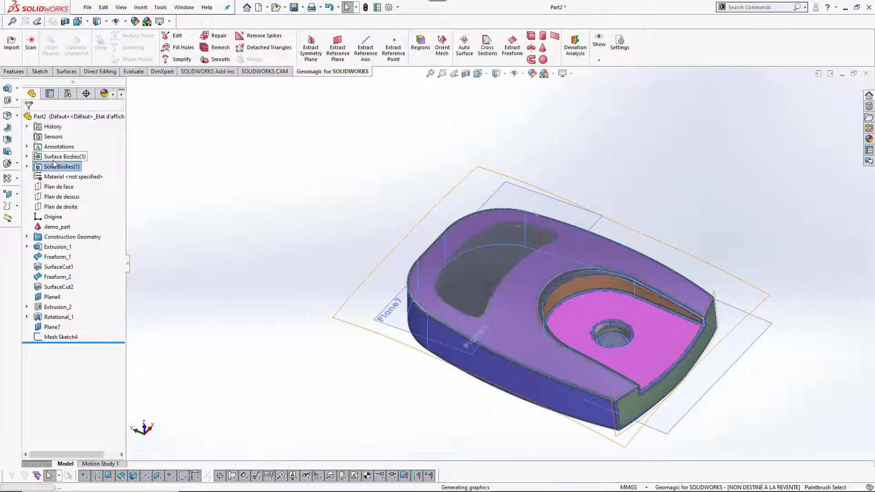
right_click(68, 156)
key("Escape")
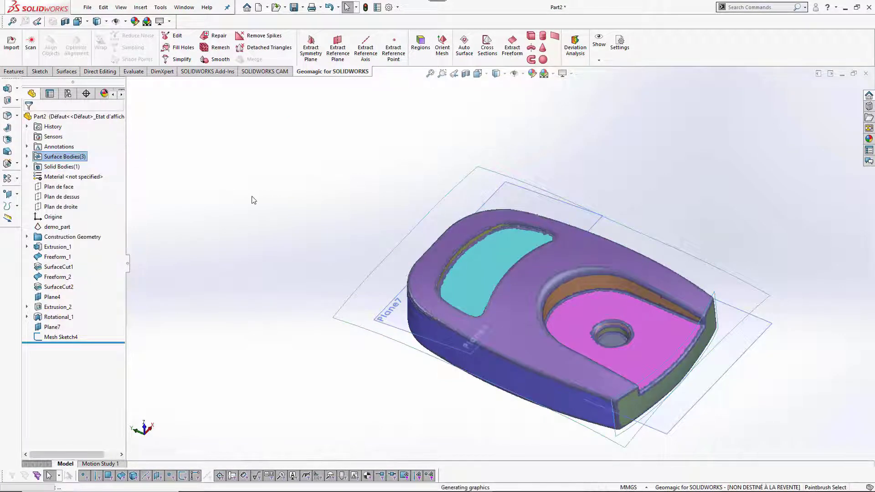
right_click(57, 297)
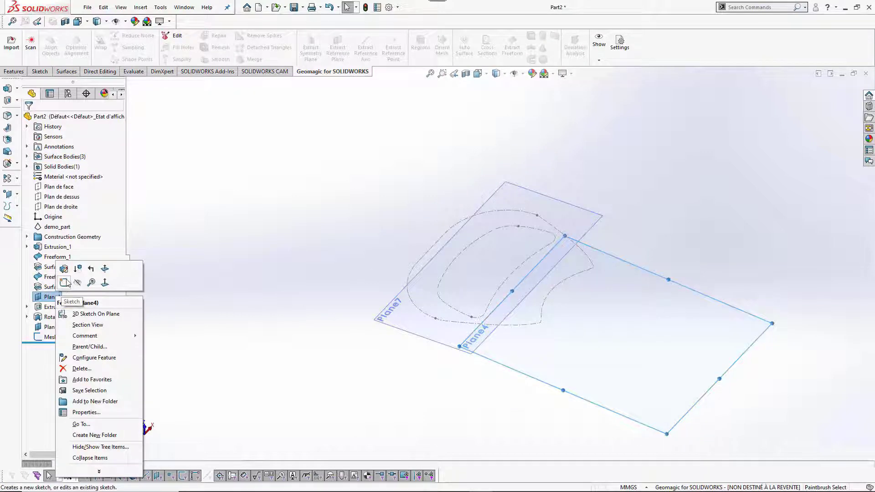
left_click(63, 284)
right_click(54, 328)
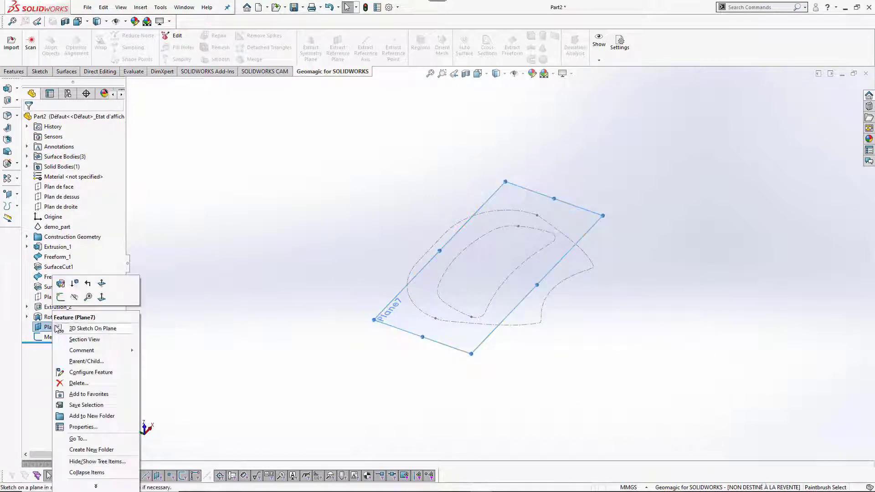
left_click(61, 313)
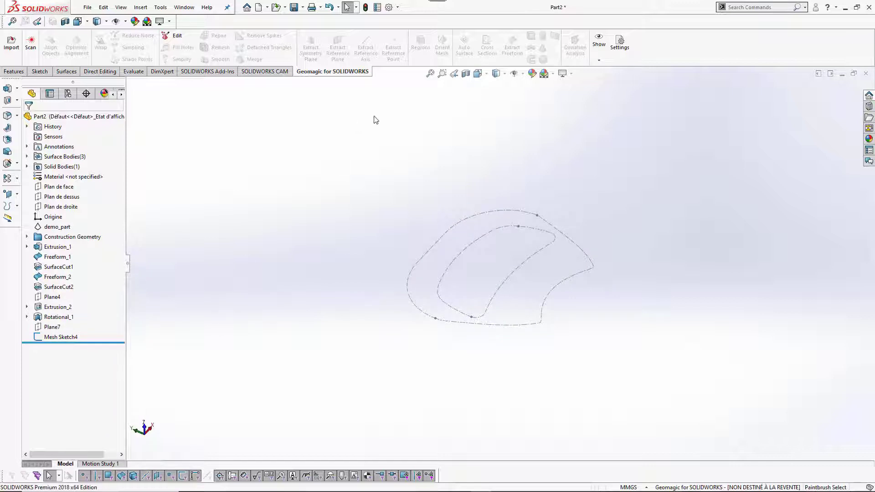
left_click(61, 337)
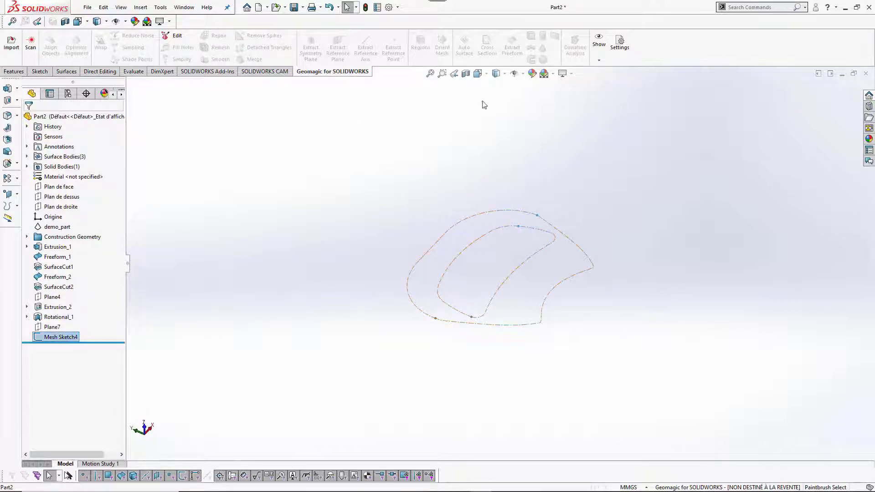
Step: View the mesh section curves square-on and open Mesh Sketch4 for editing
left_click(506, 76)
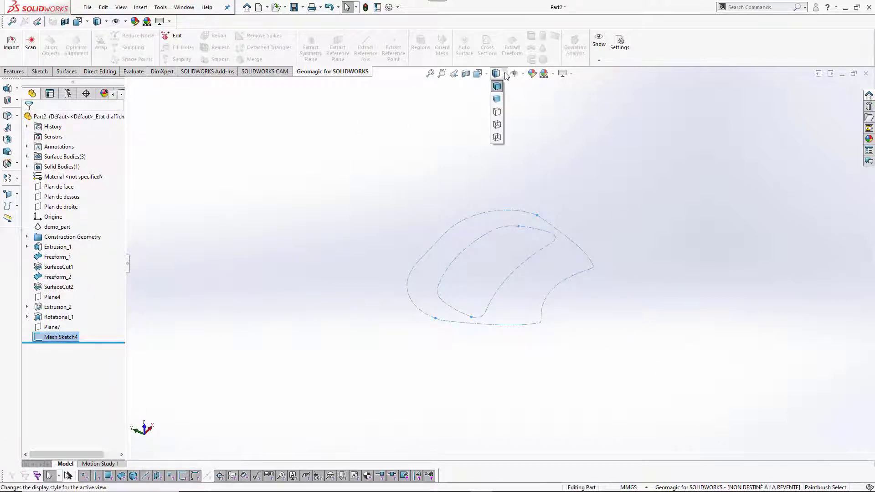
left_click(496, 83)
left_click(478, 74)
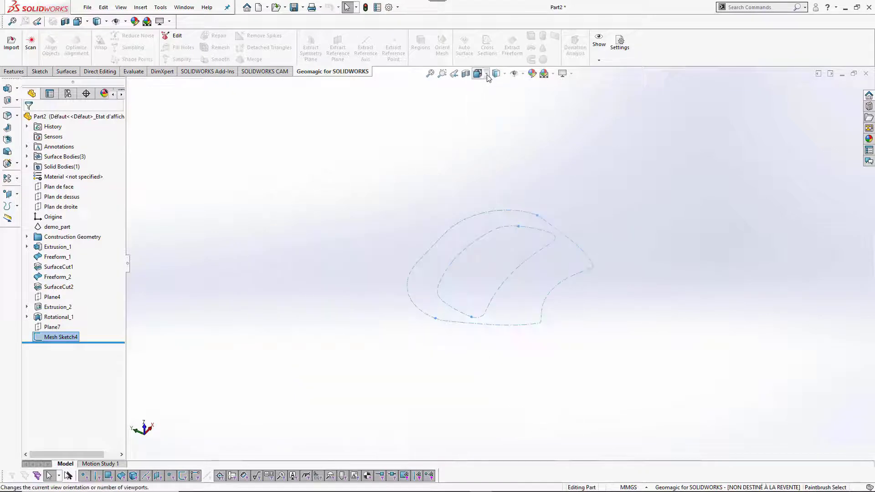
left_click(529, 125)
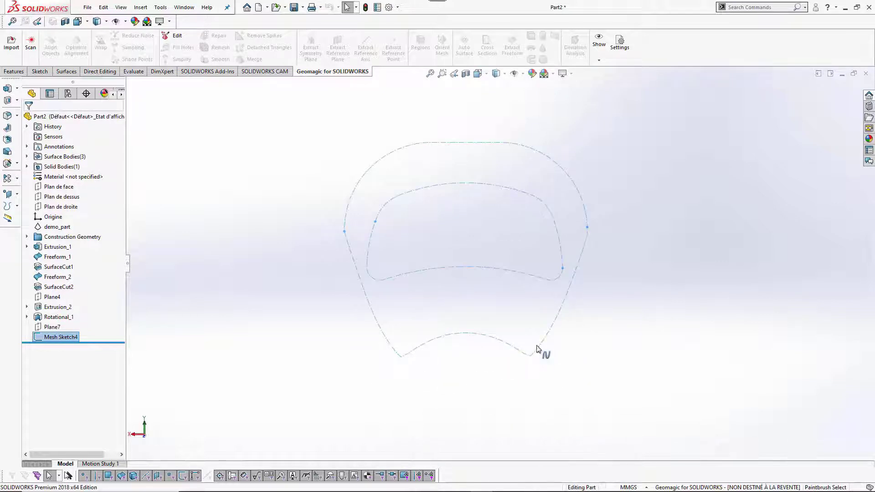
left_click(40, 71)
right_click(51, 338)
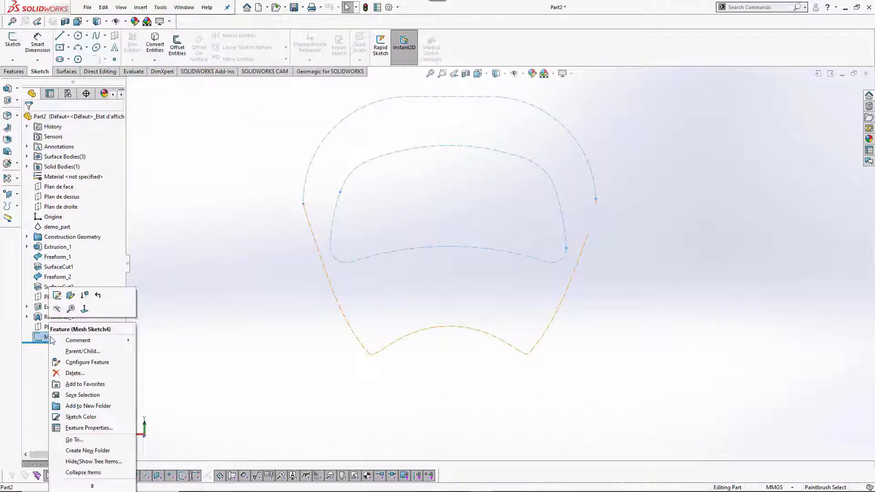
left_click(57, 295)
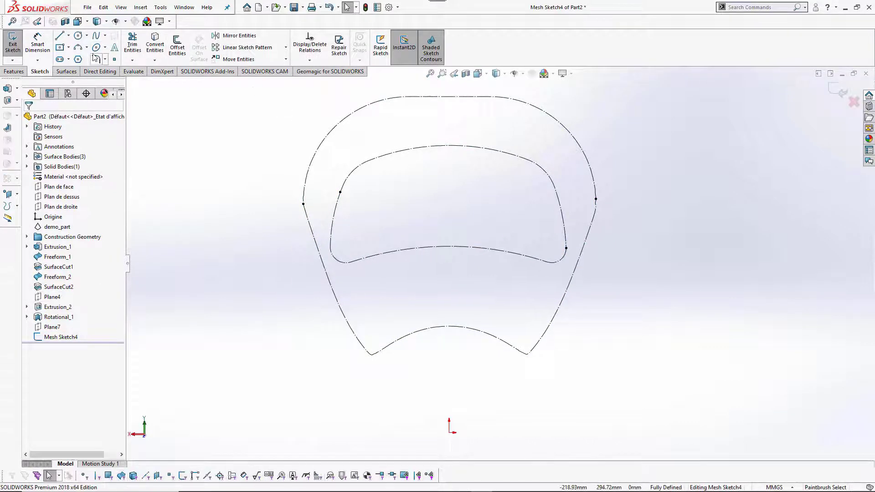
Step: Draw three-point arcs over the upper and lower edges of the inner pocket curve, with radii of about 177 mm and 263 mm
left_click(79, 48)
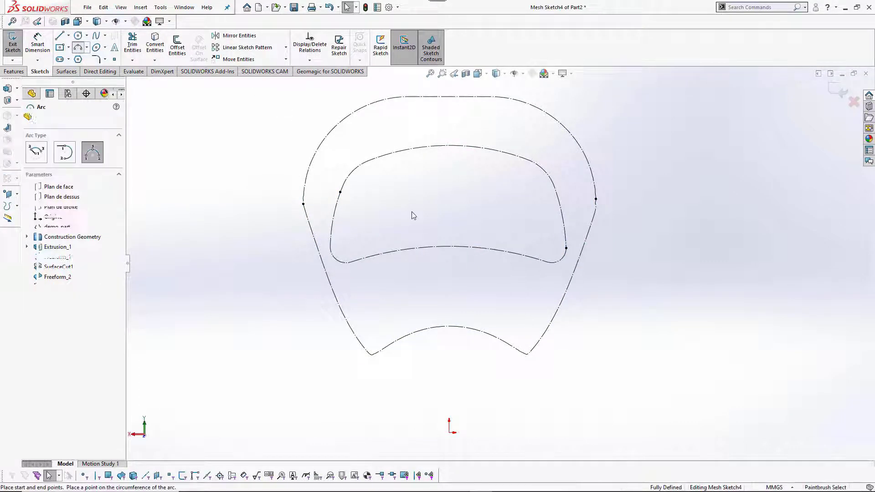
left_click(373, 160)
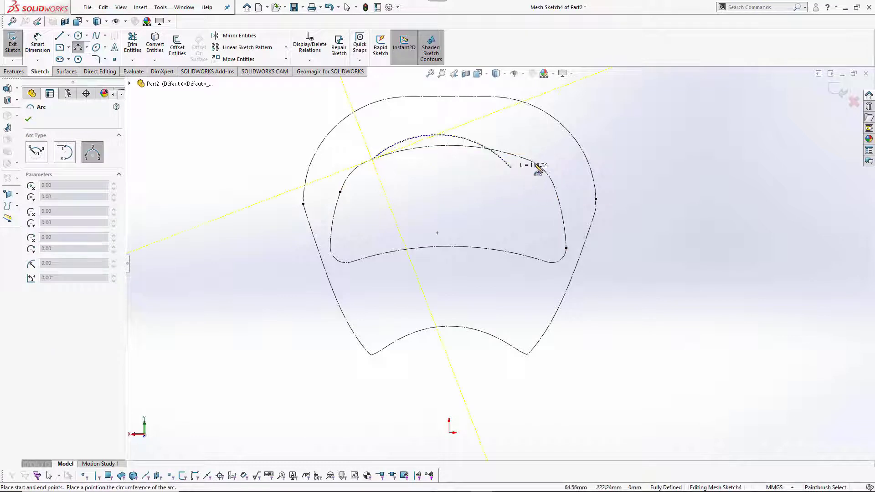
left_click(538, 164)
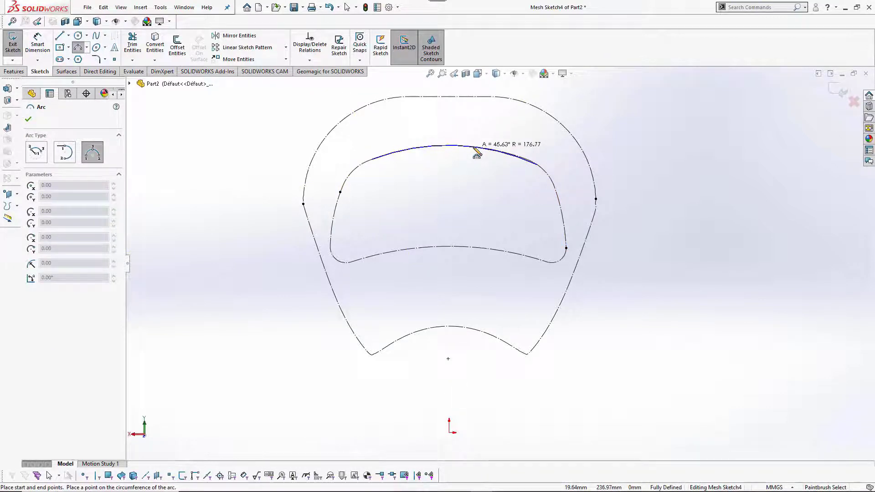
left_click(477, 154)
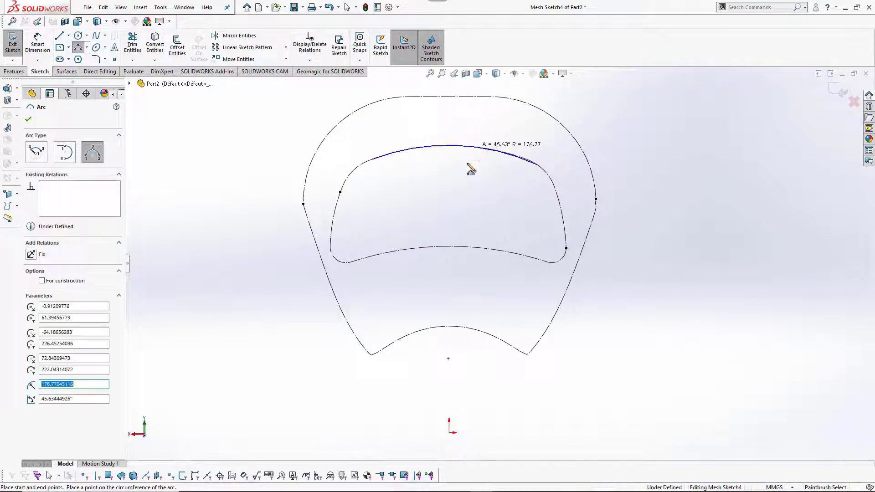
left_click(354, 263)
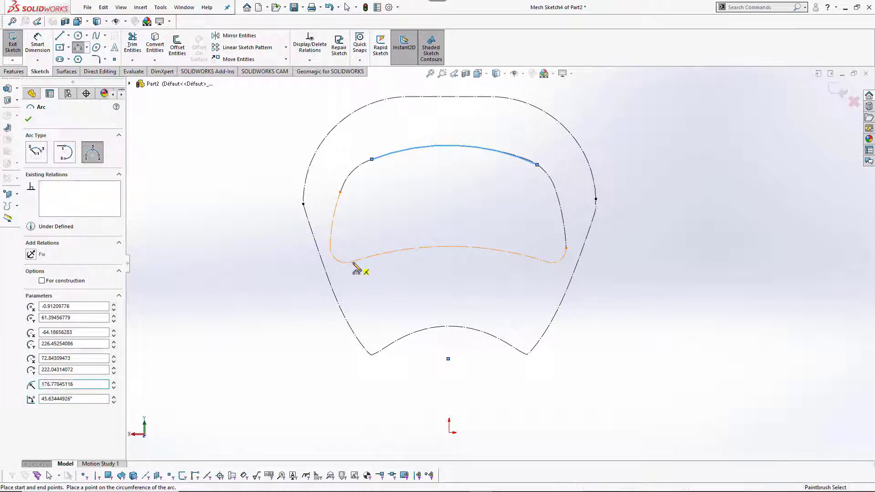
left_click(551, 263)
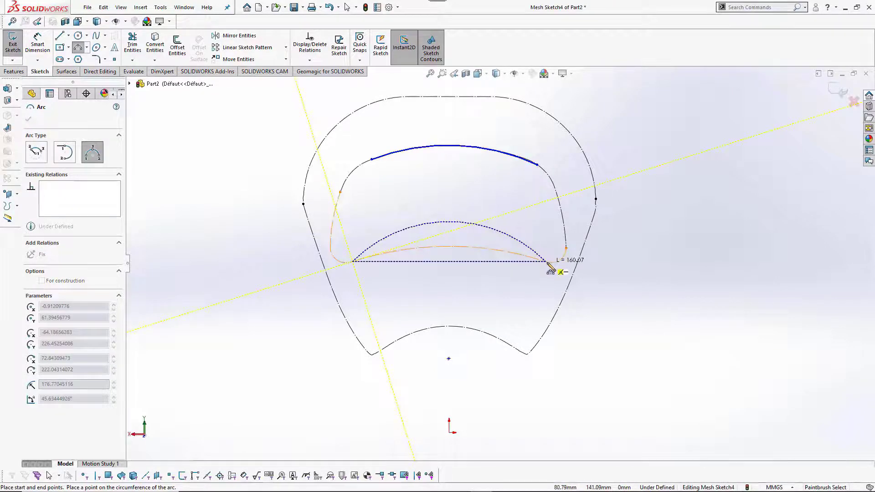
left_click(487, 255)
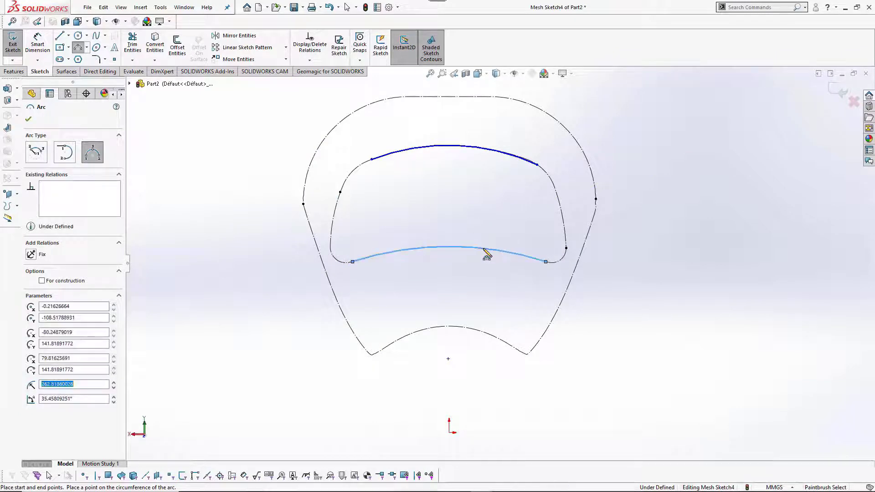
Step: Trace both side edges of the inner pocket curve with three-point arcs, the left one about 159 mm in radius
left_click(333, 240)
left_click(341, 191)
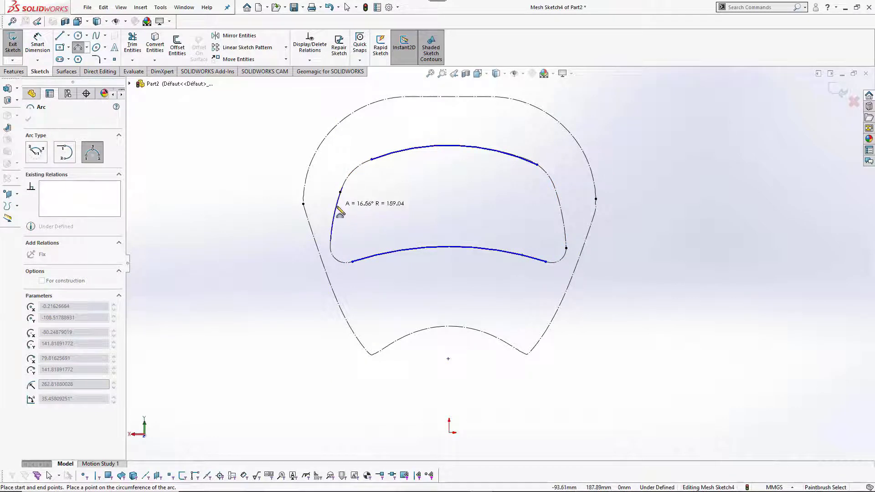
left_click(338, 209)
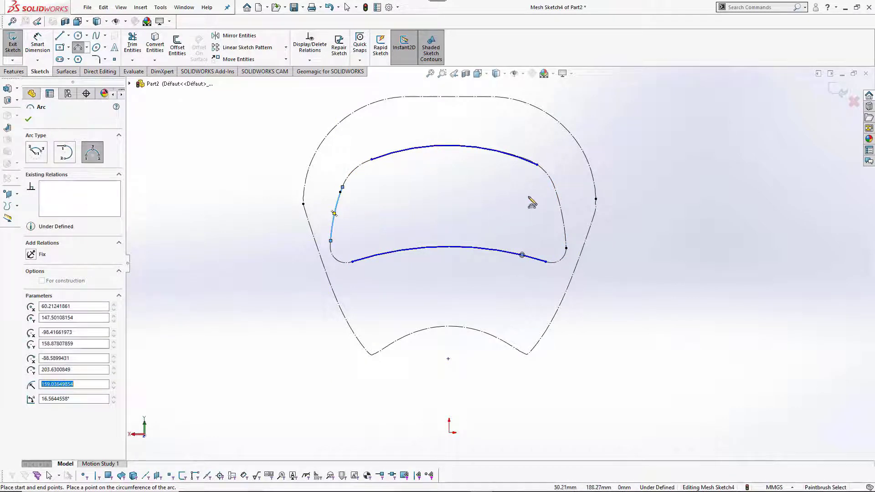
left_click(555, 187)
left_click(566, 248)
left_click(567, 235)
key("Escape")
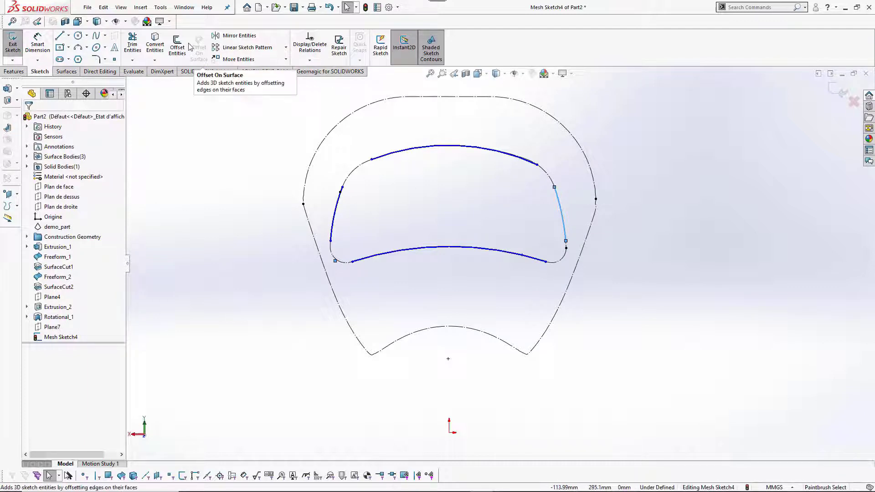
Step: Clear the preselected right arc from Sketch Fillet and round the pocket profile's upper-left corner with a 35 mm radius
left_click(96, 59)
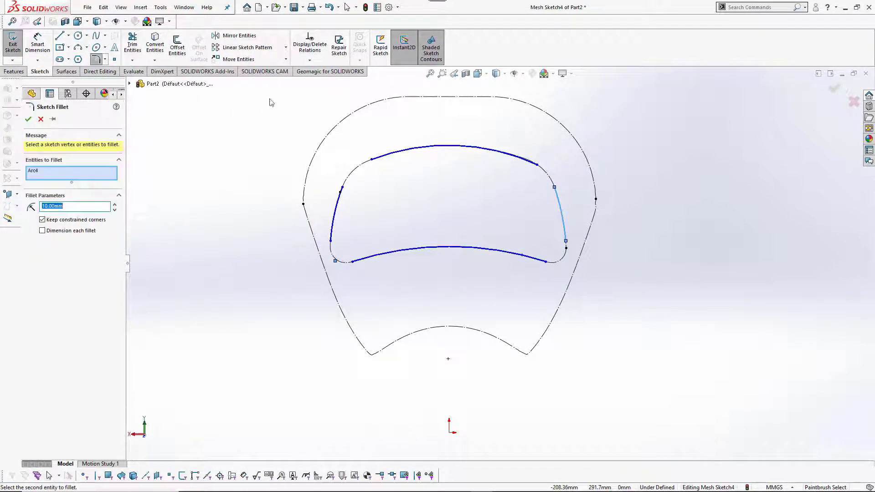
left_click(345, 201)
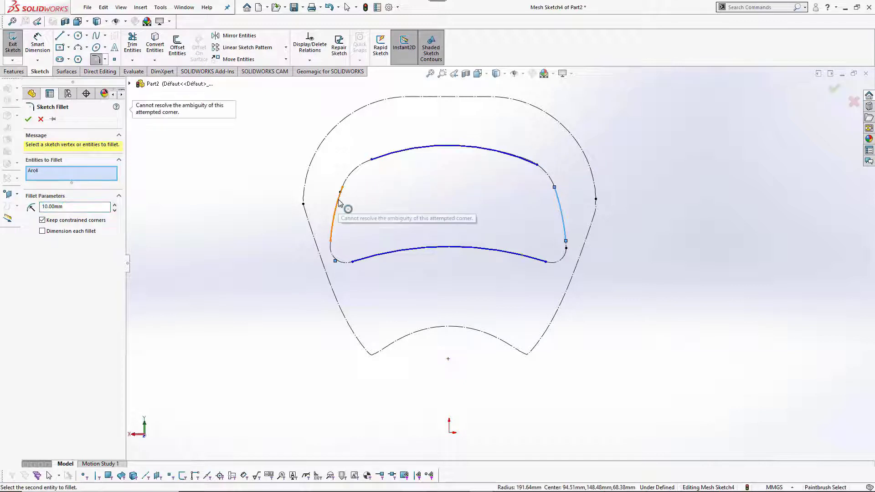
left_click(38, 177)
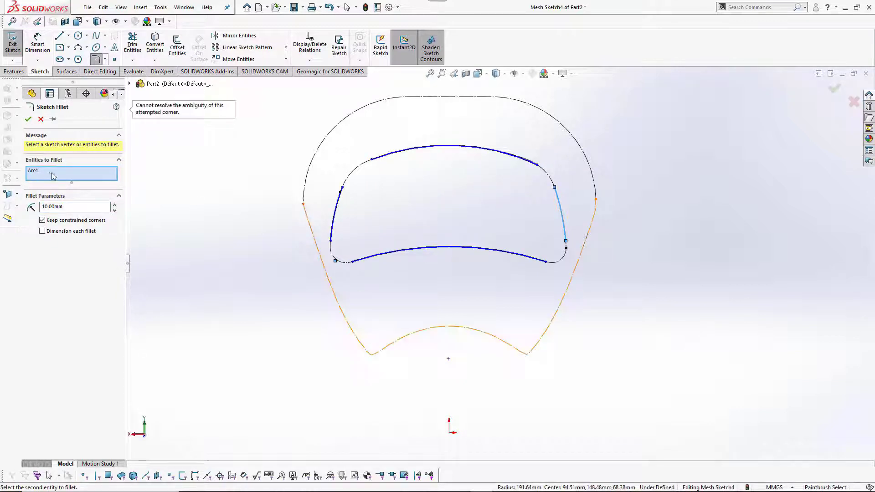
left_click(395, 160)
right_click(88, 176)
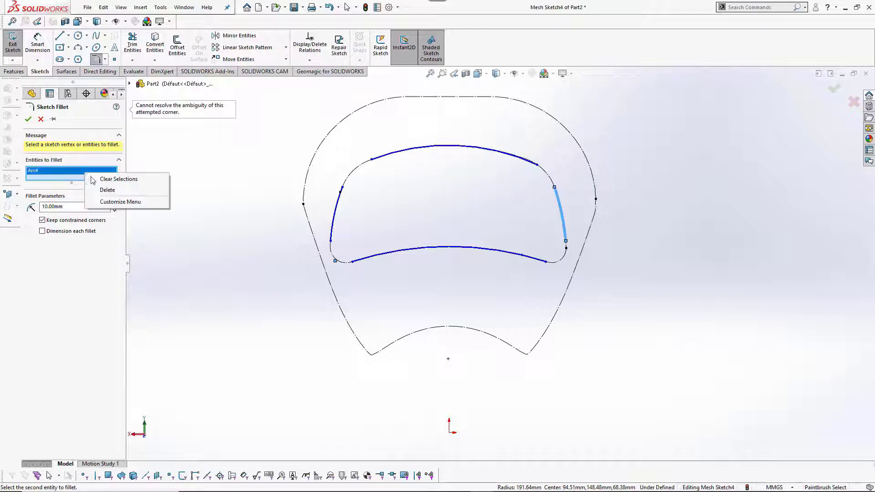
left_click(110, 183)
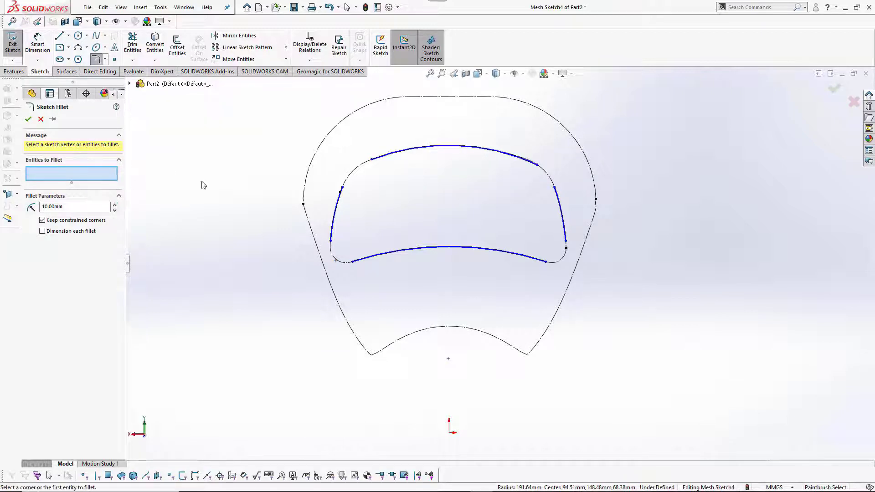
left_click(344, 184)
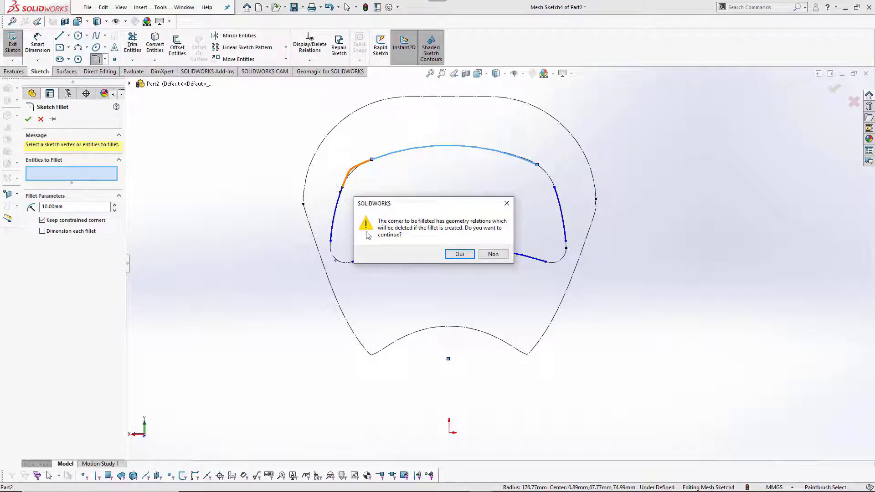
left_click(459, 254)
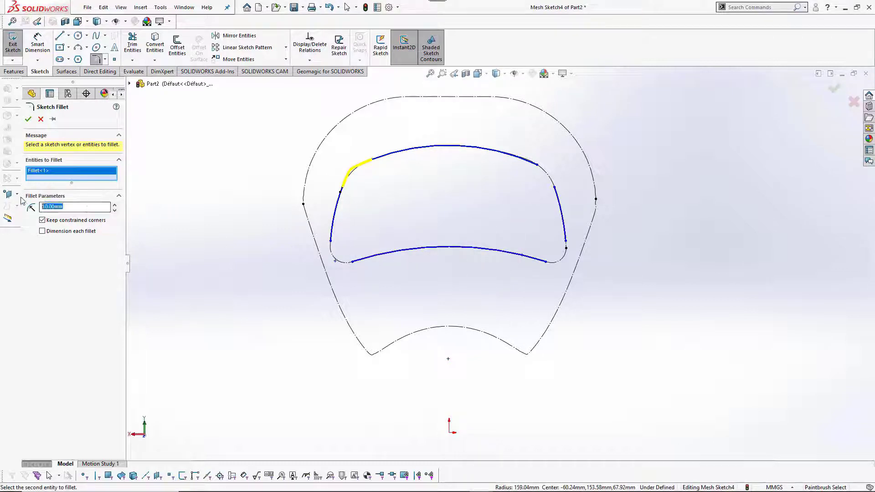
key("Tab")
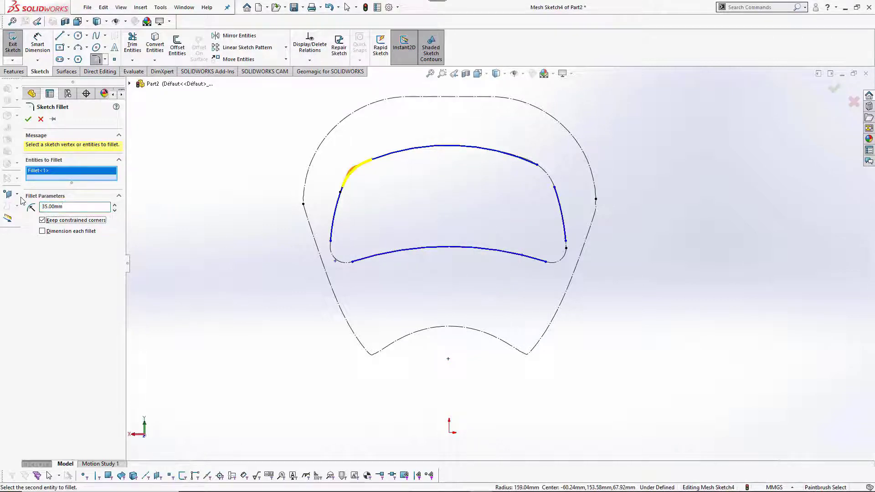
Step: Add the same 35 mm fillet between the upper arc and the right side arc, and finish the fillets
left_click(525, 161)
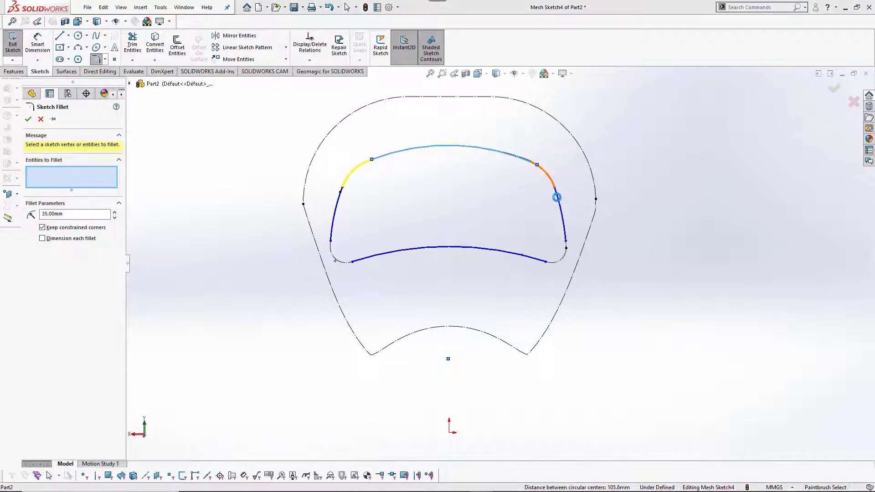
left_click(557, 197)
left_click(460, 255)
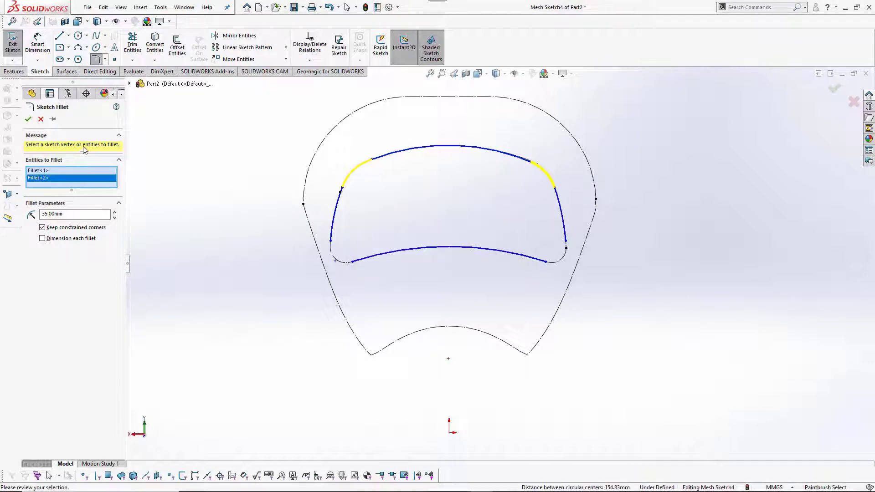
left_click(29, 119)
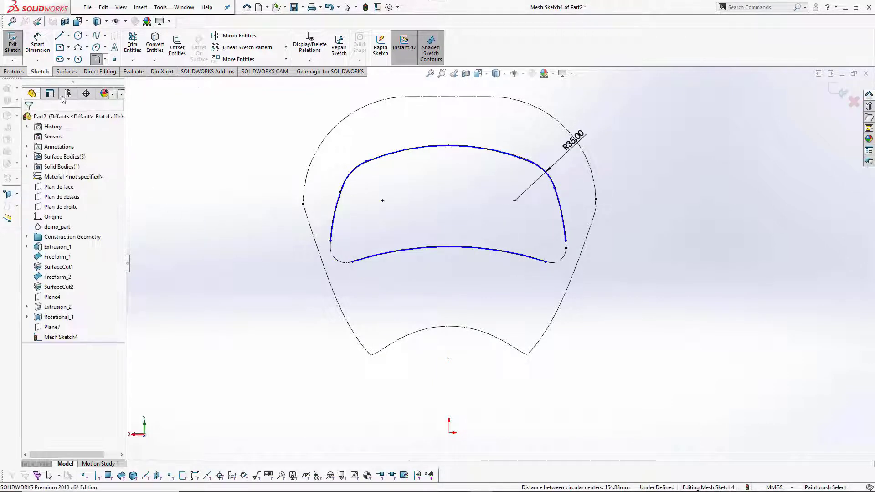
Step: Fillet the pocket profile's lower-left corner, between the lower arc and the left side arc, with a 12 mm radius
left_click(96, 59)
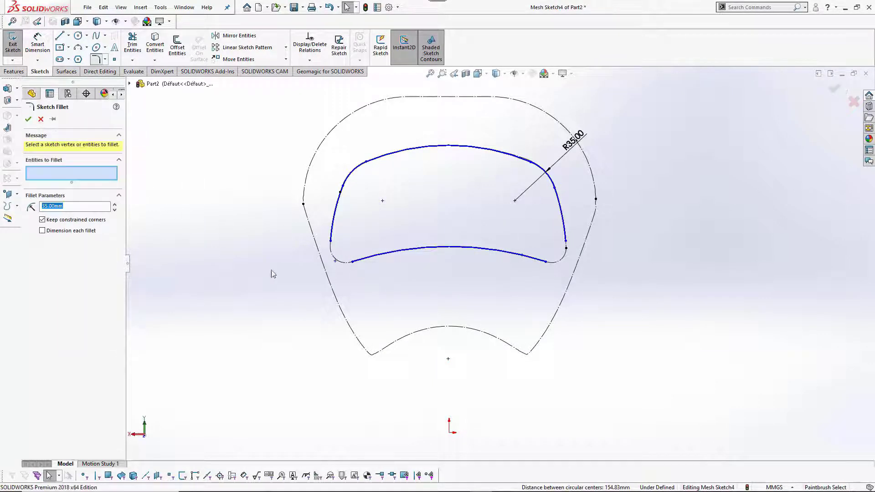
left_click(361, 261)
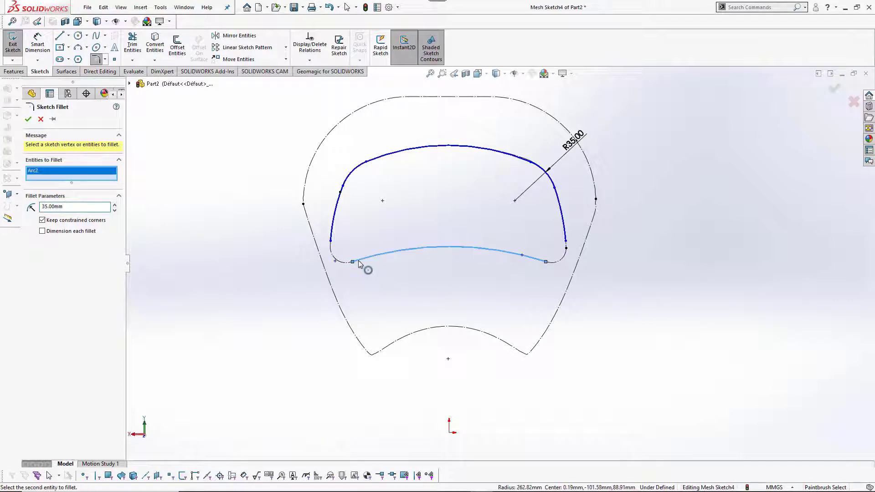
left_click(333, 237)
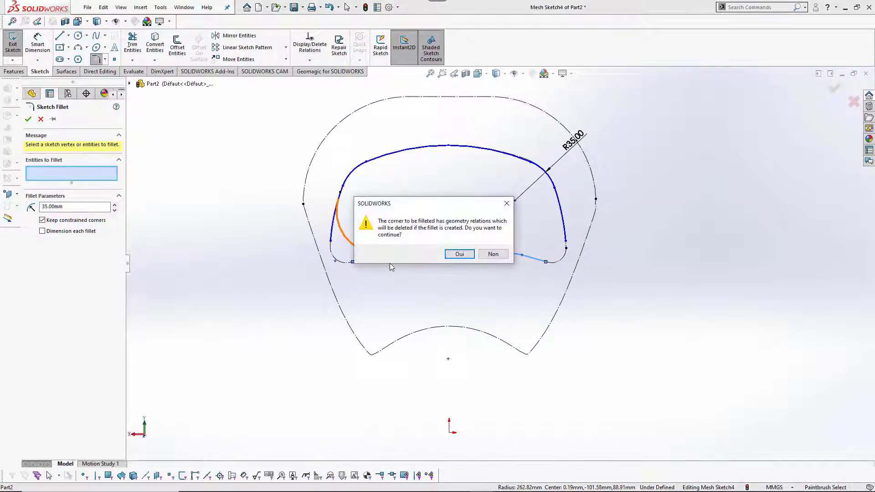
left_click(447, 257)
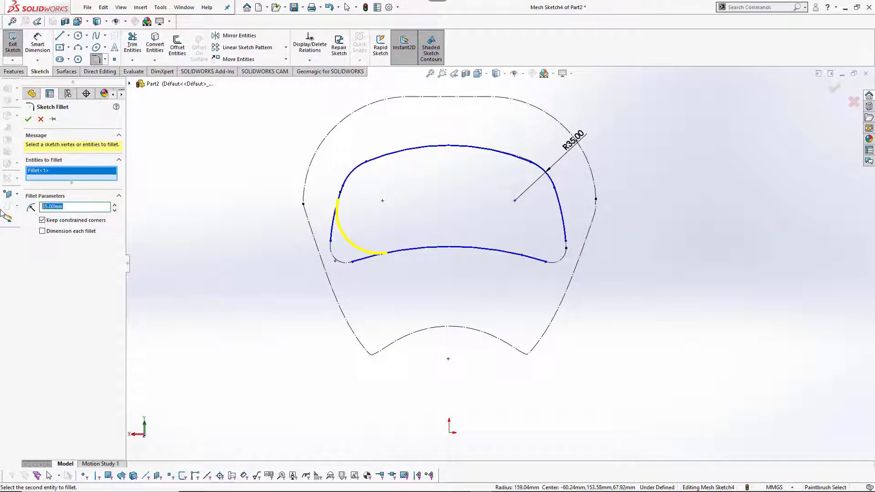
key("Tab")
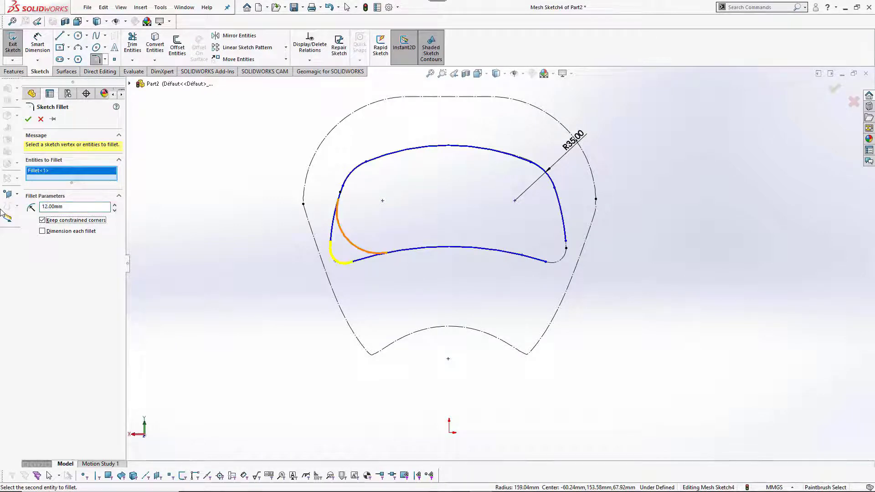
Step: Fillet the pocket profile's lower-right corner with the same 12 mm radius, apply the fillets and exit the sketch
left_click(525, 259)
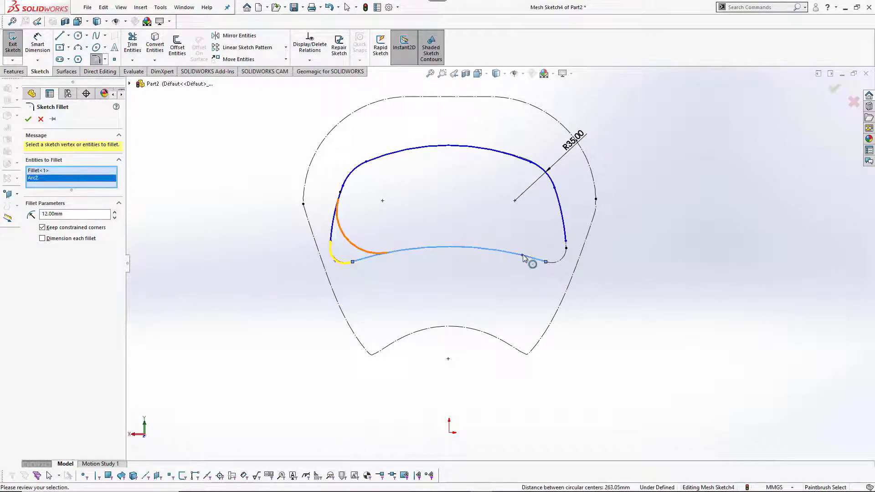
left_click(567, 231)
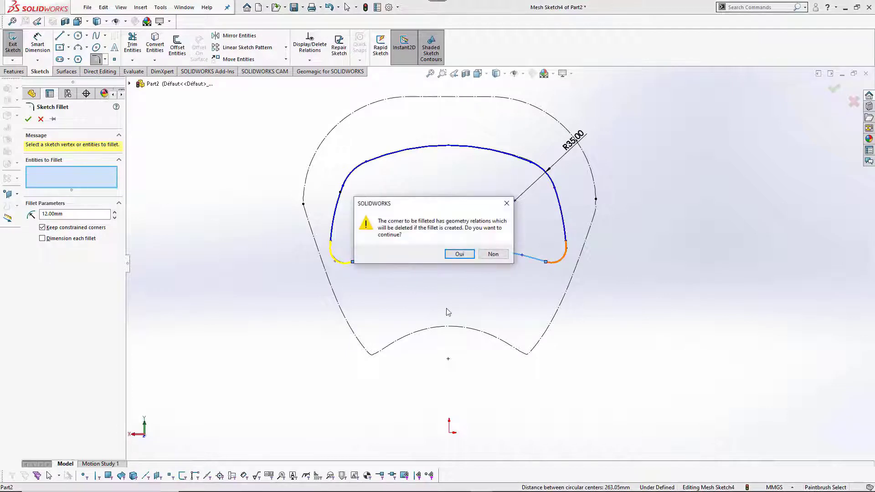
left_click(458, 257)
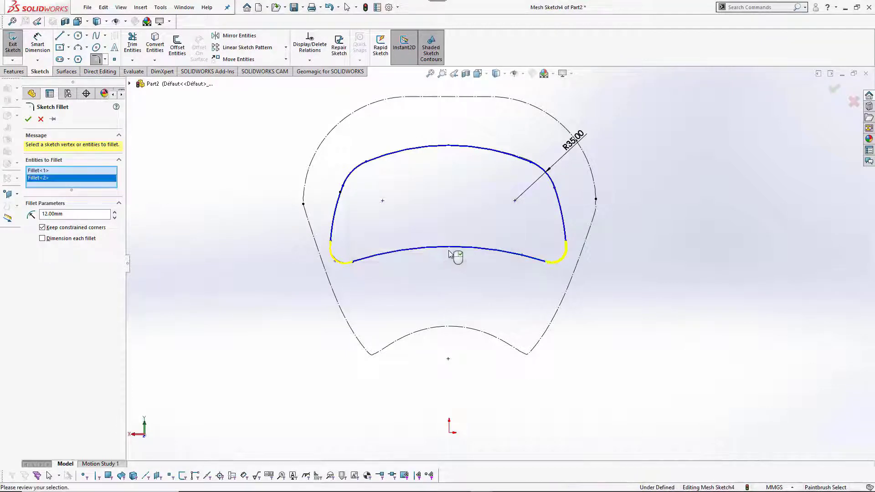
left_click(28, 120)
left_click(28, 120)
left_click(13, 44)
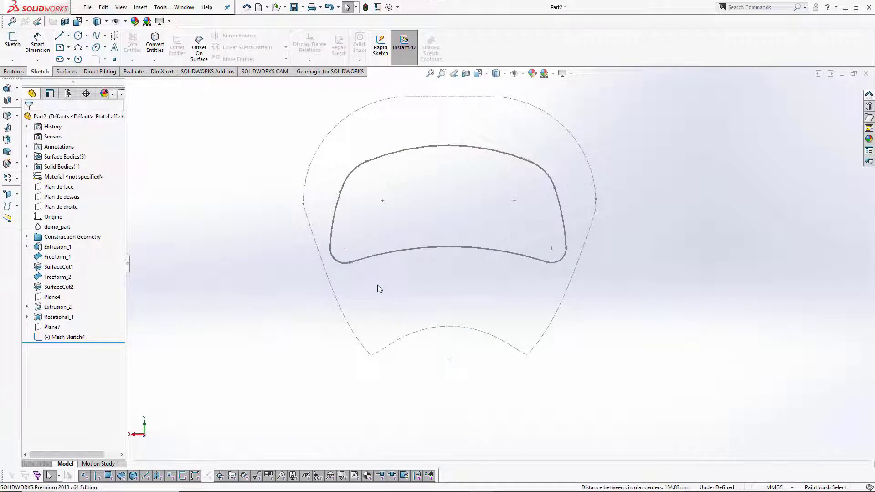
Step: Show the solid body again so the crescent profile lies over the part
right_click(61, 167)
left_click(64, 150)
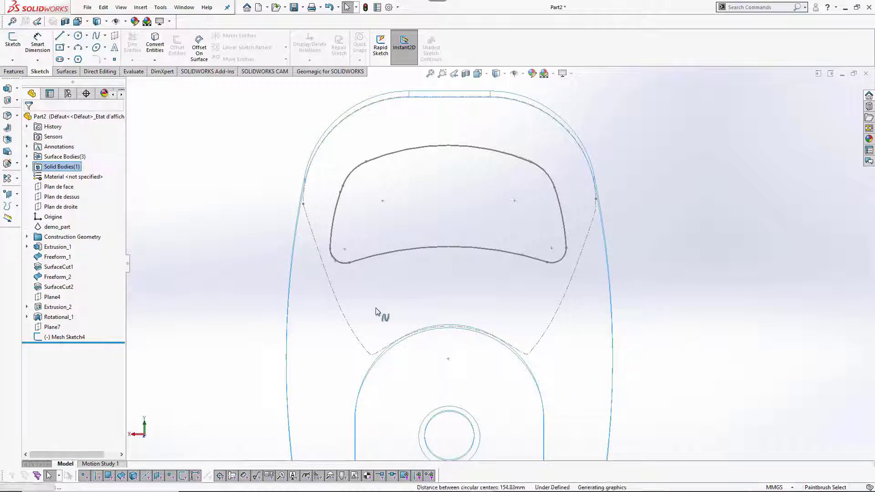
middle_click_drag(619, 237, 538, 196)
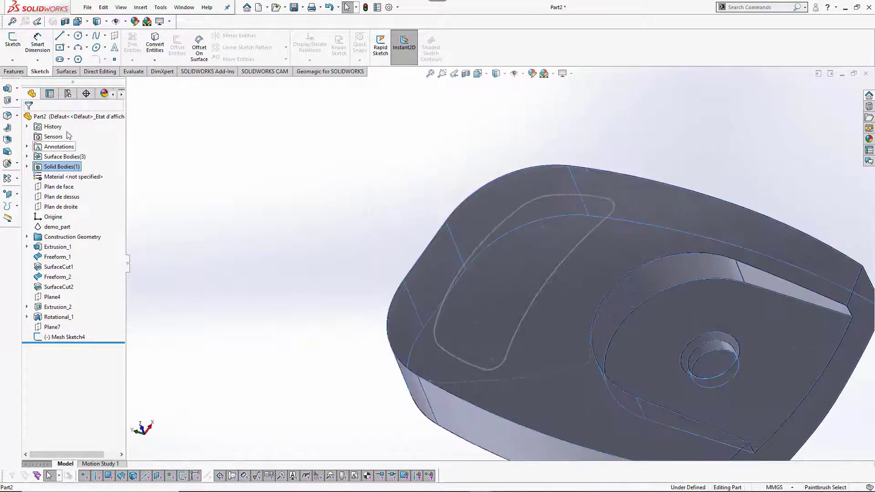
Step: Cut-extrude the crescent profile 10 mm blind in the first direction and 2 mm in the second direction
left_click(13, 72)
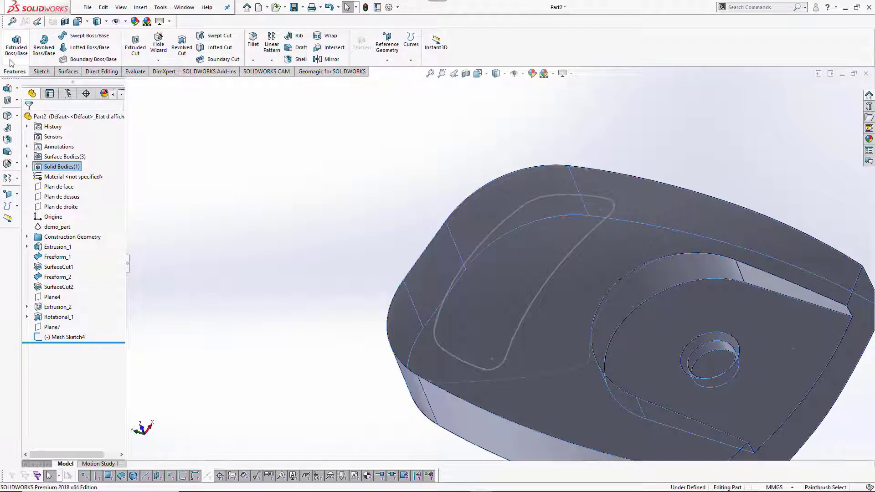
left_click(135, 47)
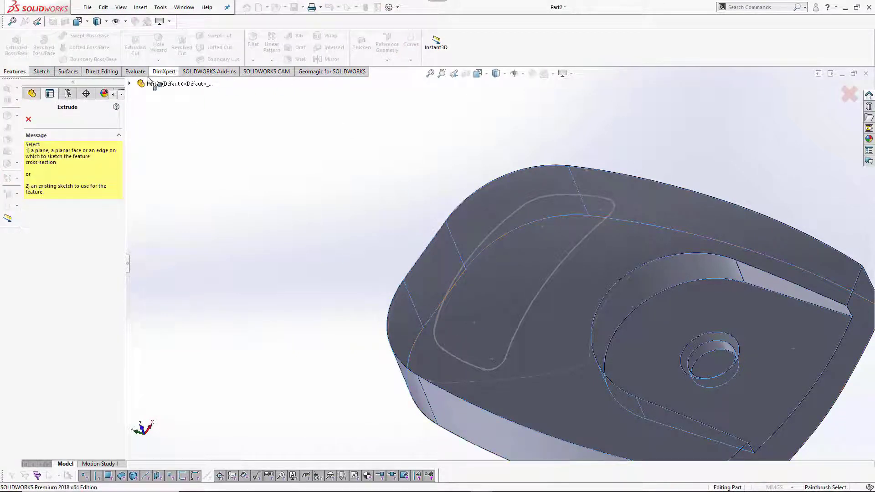
left_click(528, 314)
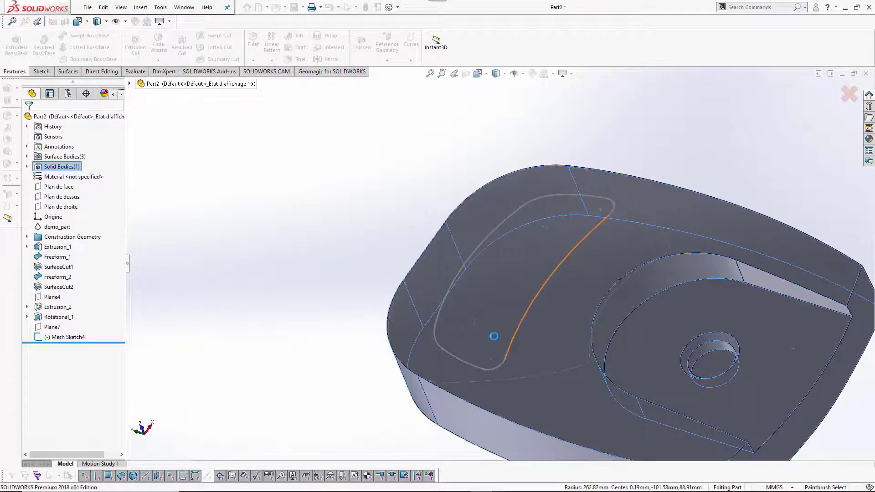
middle_click_drag(481, 281, 522, 197)
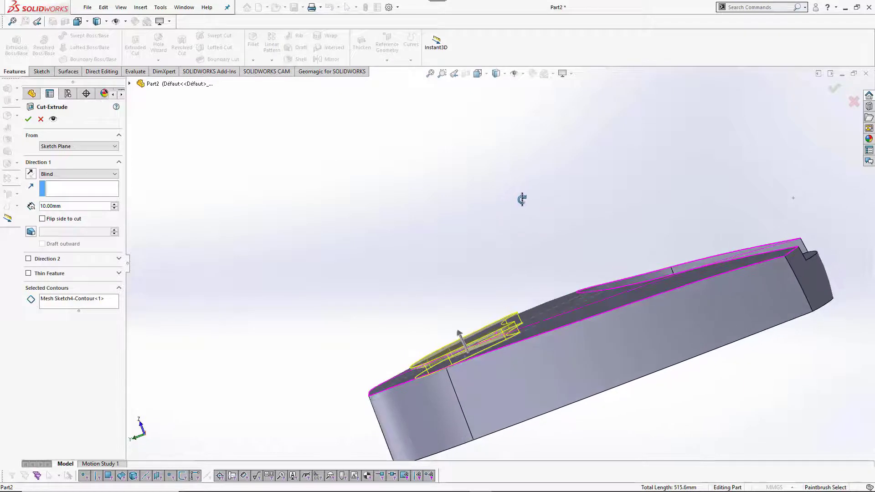
left_click(29, 258)
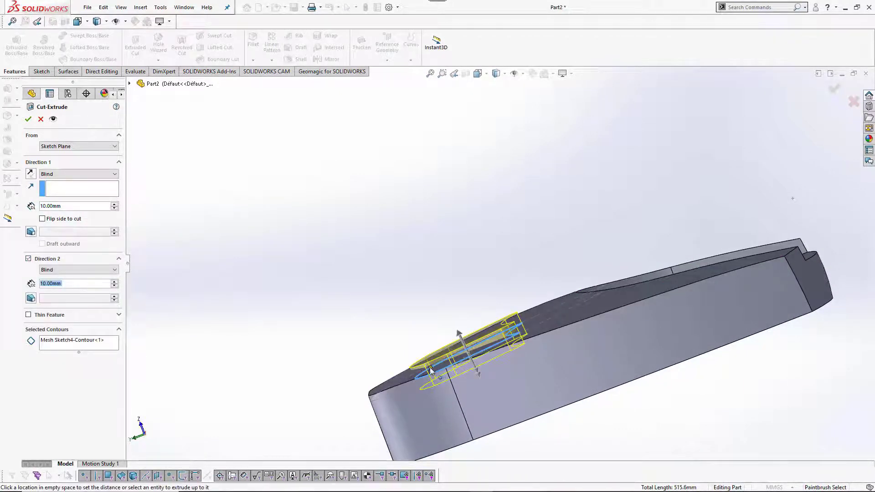
type("2")
key("Return")
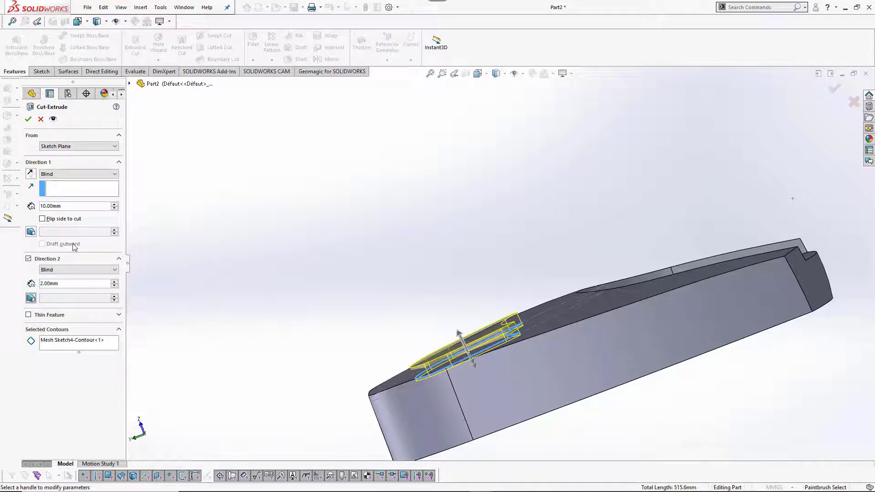
left_click(28, 119)
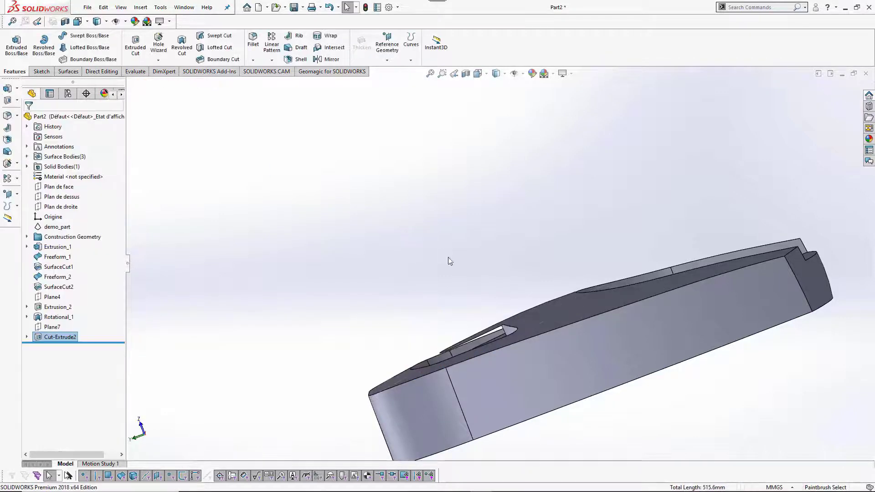
Step: Edit the crescent pocket cut so its first direction runs Through All
right_click(68, 341)
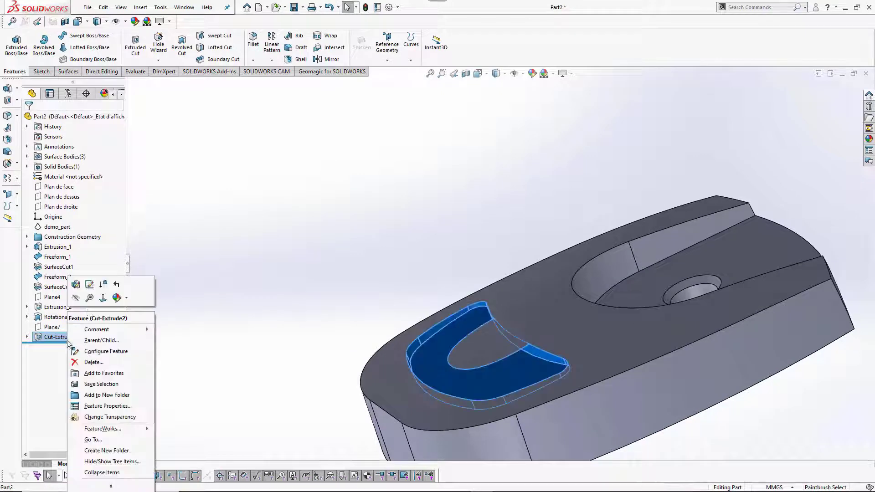
left_click(76, 286)
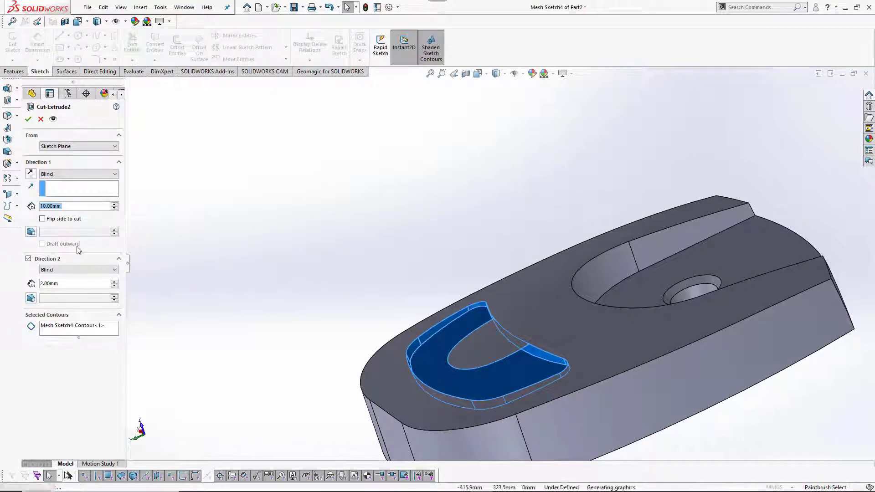
left_click(111, 175)
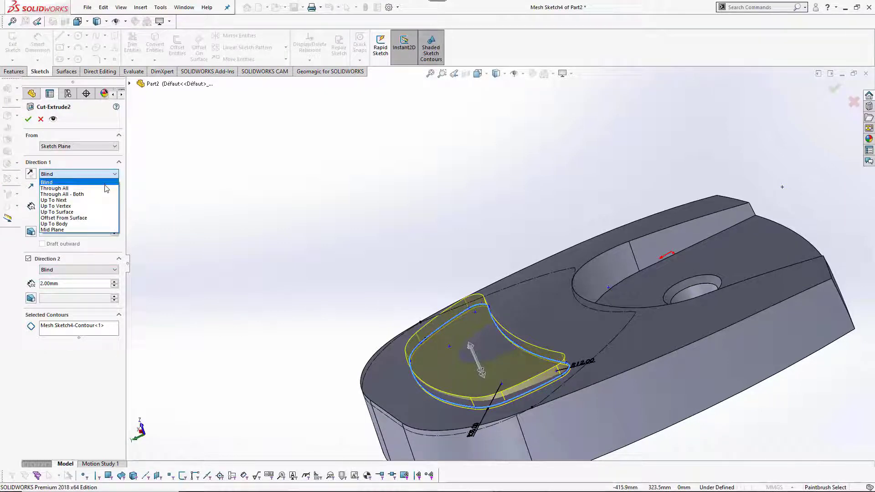
left_click(106, 188)
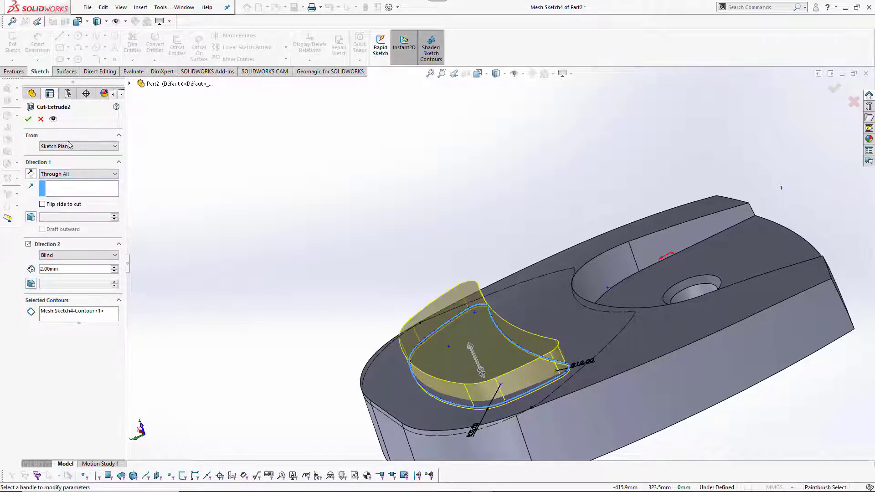
left_click(29, 120)
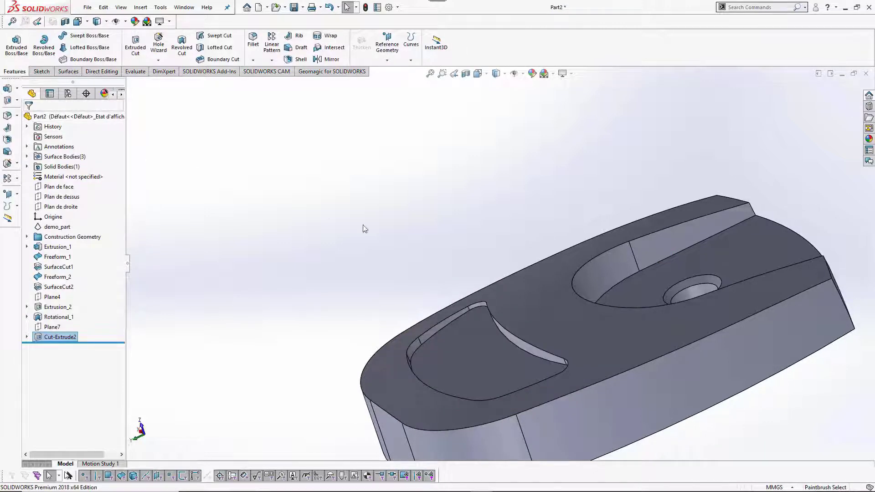
Step: Expand the surface bodies and show the demo_part mesh over the solid
middle_click_drag(473, 259, 446, 184)
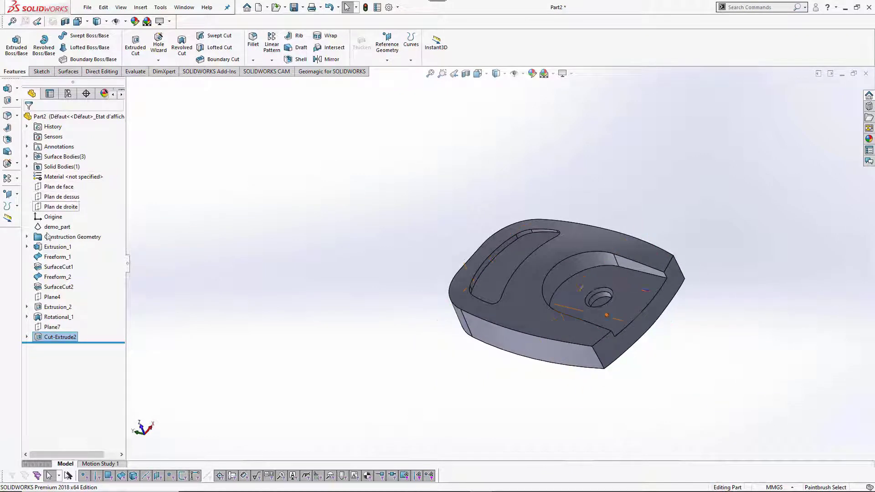
left_click(27, 156)
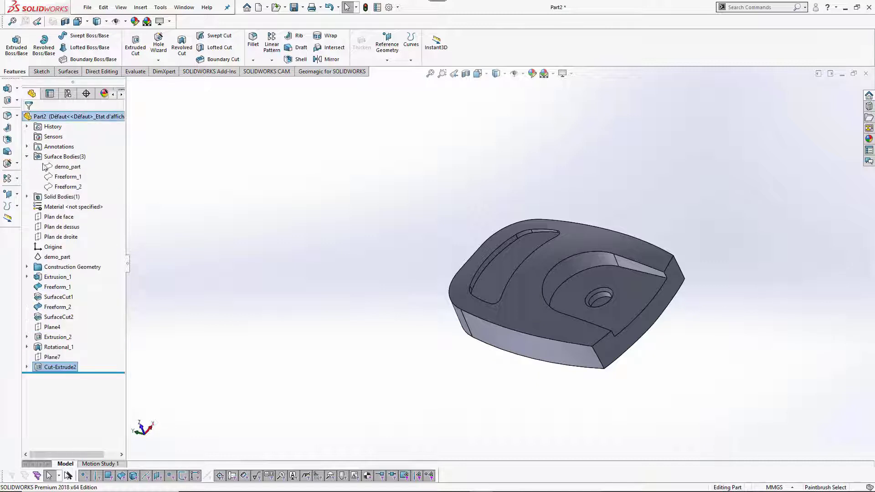
right_click(62, 166)
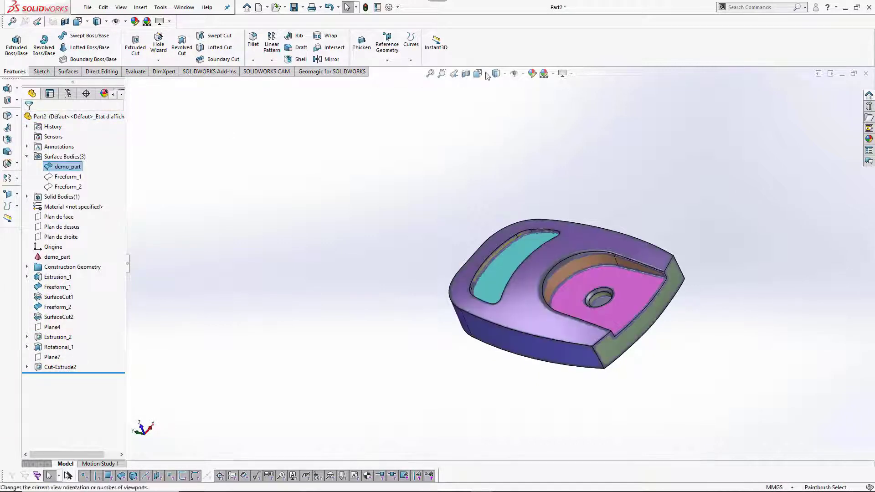
Step: Run a Geomagic Deviation Analysis of the demo_part mesh against the solid body and examine the color map
left_click(362, 72)
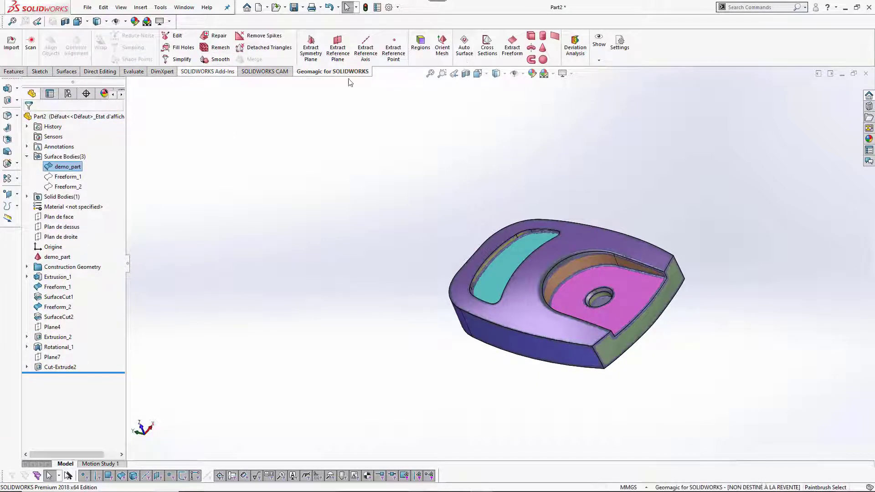
left_click(576, 45)
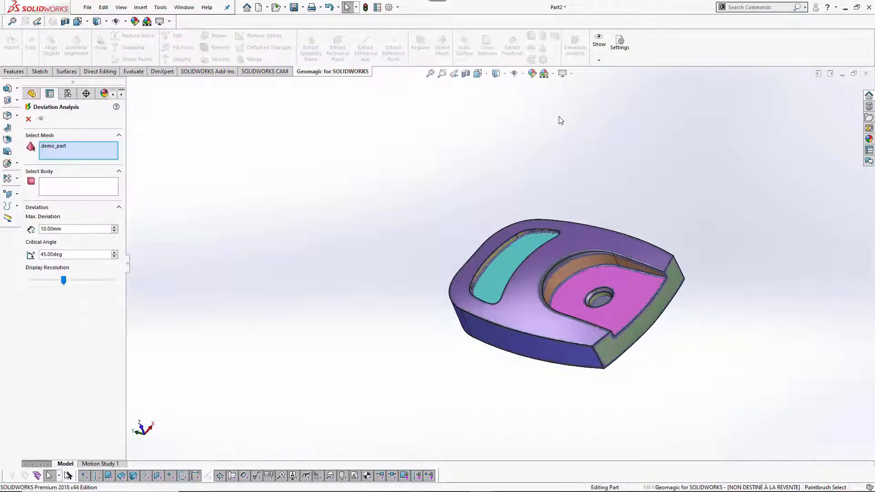
left_click(92, 184)
left_click(512, 277)
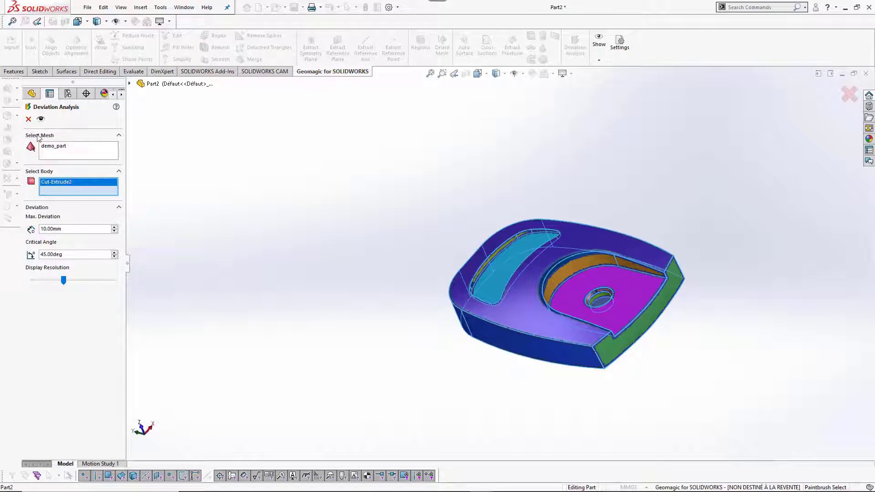
left_click(41, 119)
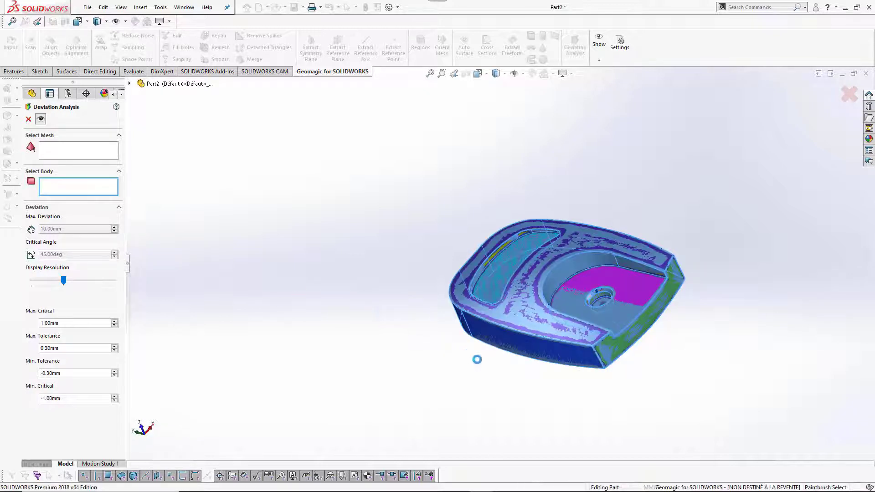
middle_click_drag(516, 383, 456, 410)
middle_click_drag(440, 214, 545, 365)
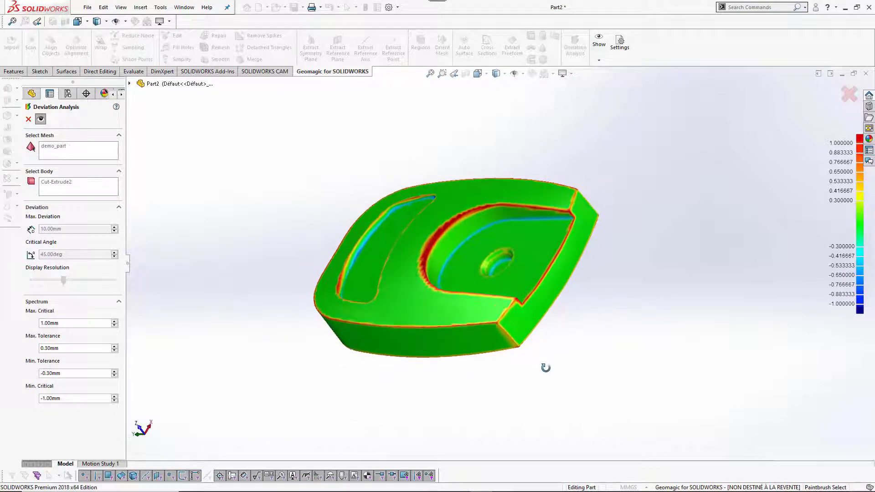
Step: Close the deviation analysis and hide the demo_part mesh
left_click(27, 119)
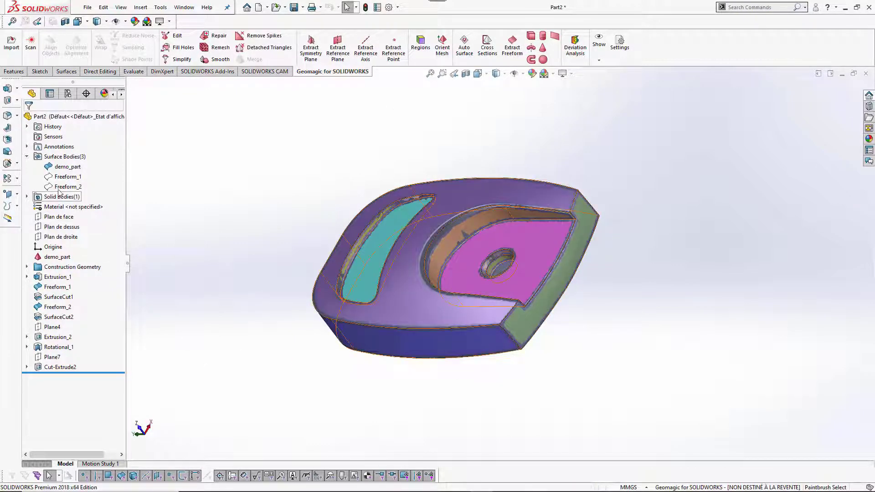
right_click(64, 166)
left_click(82, 209)
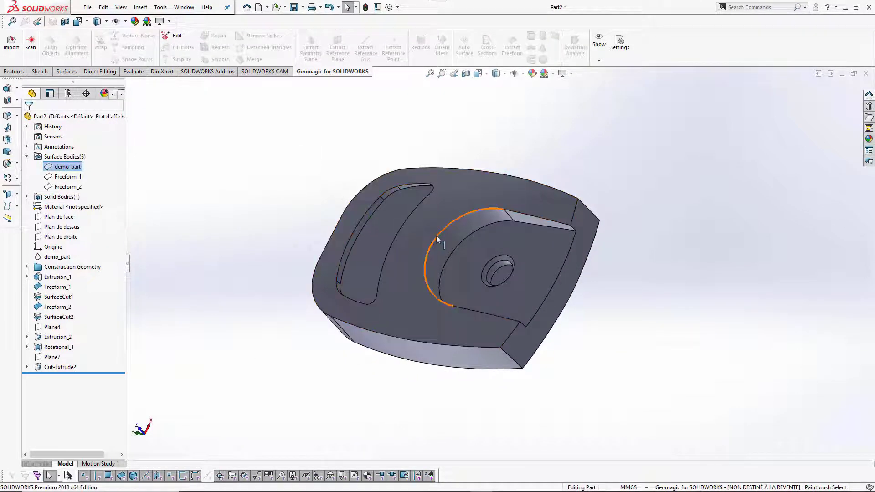
Step: Start a fillet on the short upper edge between the top face and the curved end face, with a 4 mm radius
right_click(512, 337)
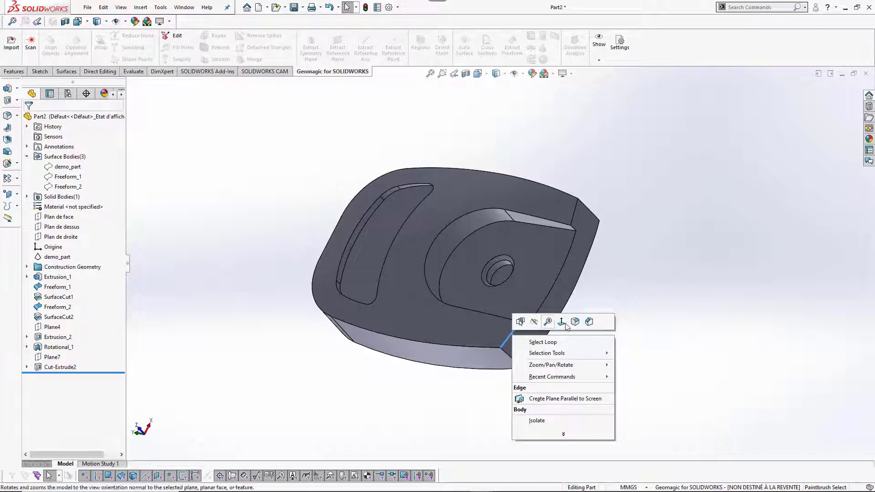
key("Escape")
key("ctrl+f")
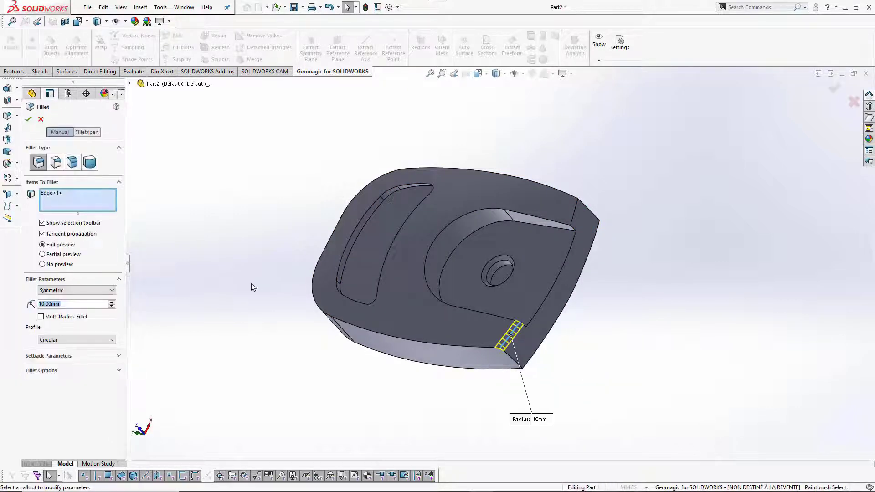
scroll(106, 304, "down", 6)
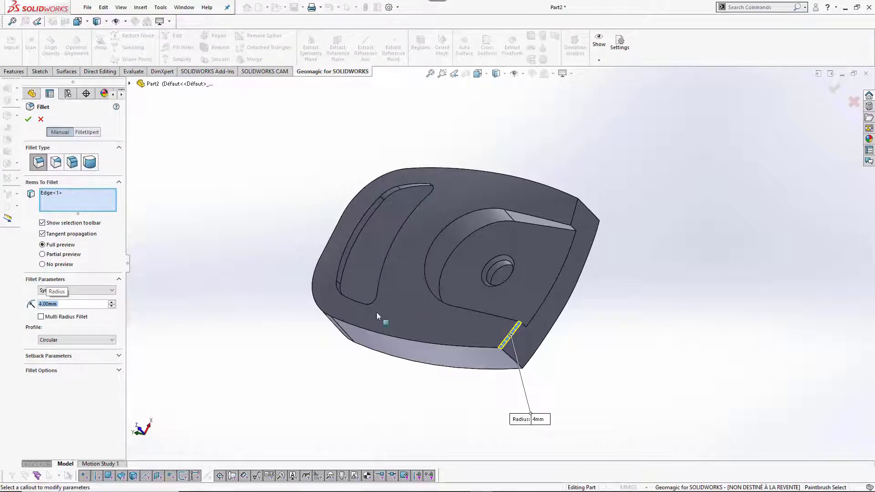
Step: Add both corner edges of the end face, the top face's outer perimeter and the opposite short upper edge to the fillet
left_click(509, 357)
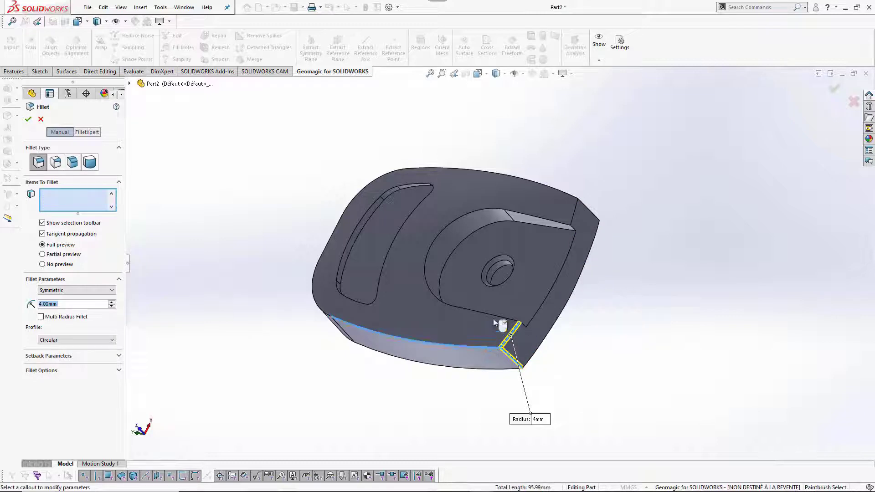
left_click(491, 345)
left_click(577, 208)
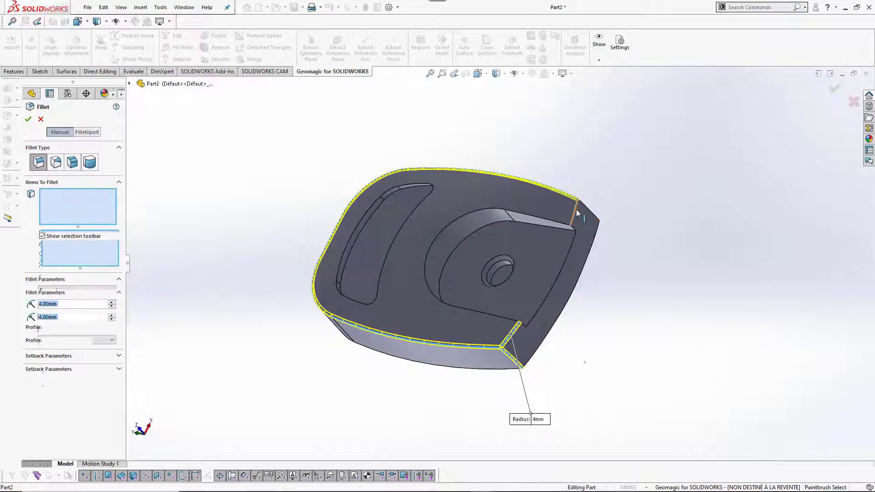
left_click(588, 210)
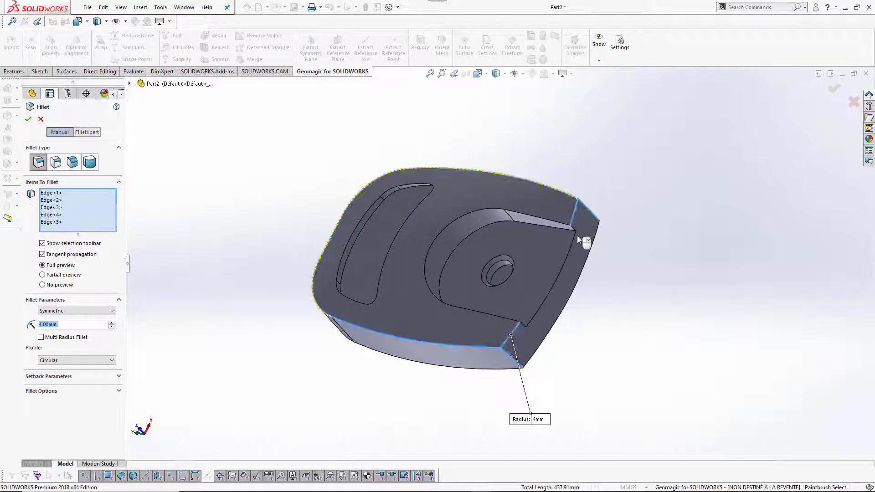
Step: Add the recess's short side edge and its curved floor edge at the end face to the fillet, leaving the end face unselected
scroll(580, 233, "down", 5)
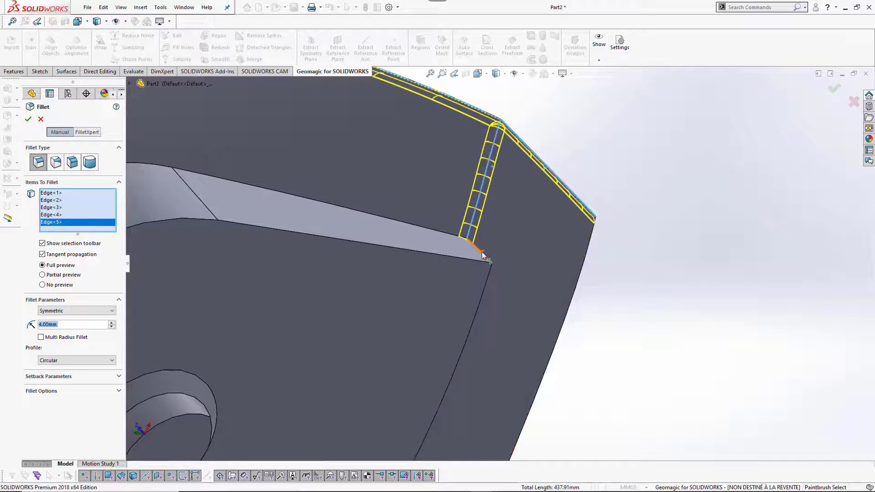
left_click(485, 256)
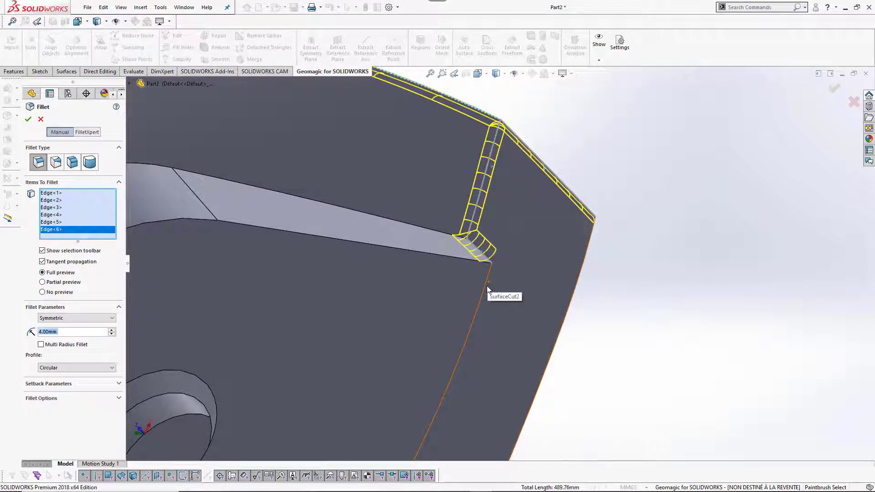
left_click(487, 286)
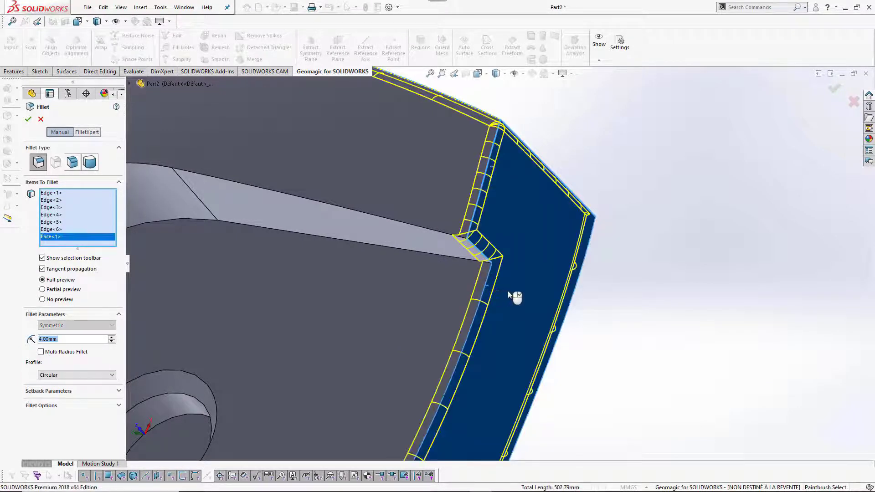
left_click(508, 291)
left_click(479, 308)
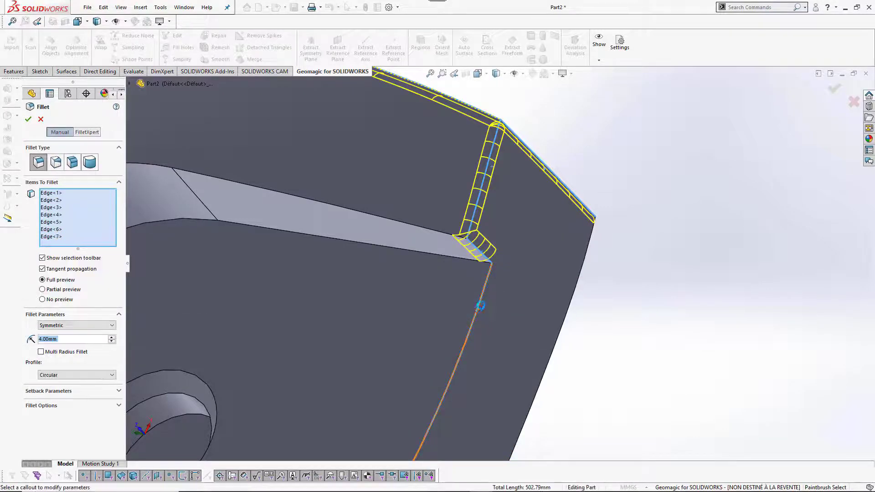
Step: Add the recess's short edge on the opposite side of the end face to the selection and apply the 4 mm fillet
scroll(524, 250, "up", 5)
scroll(527, 310, "down", 8)
scroll(527, 311, "down", 3)
left_click(508, 197)
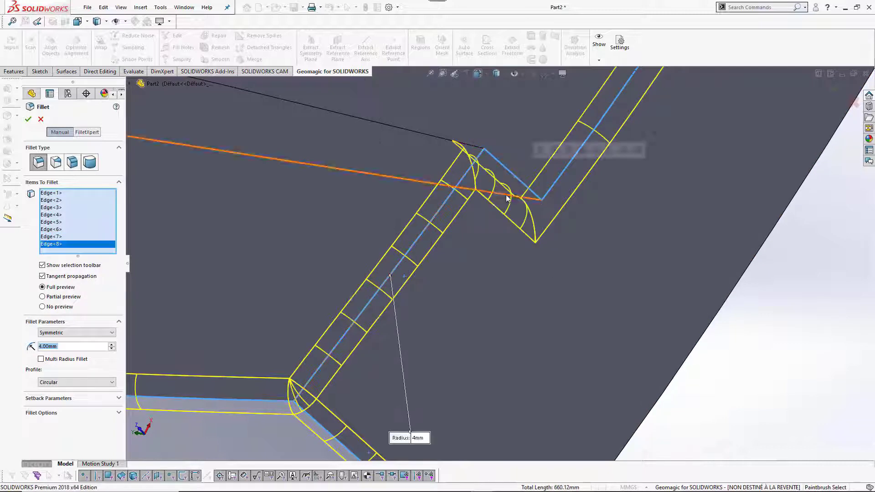
left_click(29, 119)
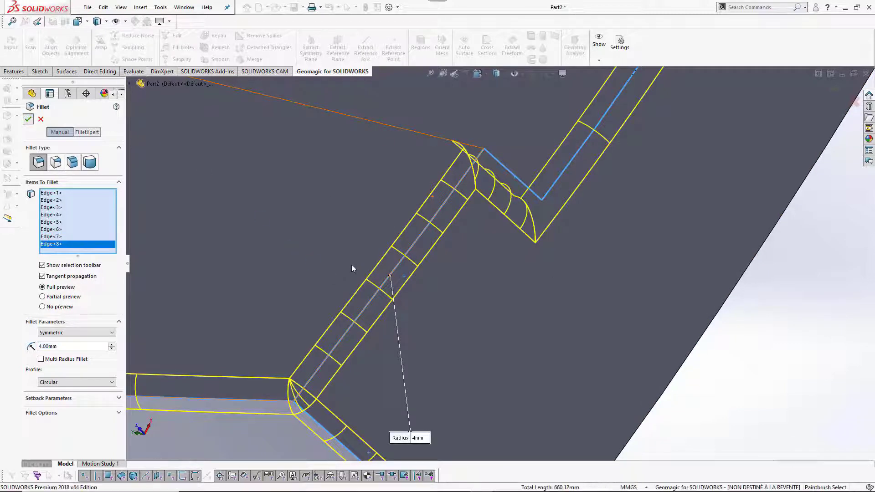
Step: Start a fillet on one straight upper rim edge of the large recess and make it a variable size fillet
scroll(465, 315, "up", 3)
middle_click_drag(465, 315, 453, 189)
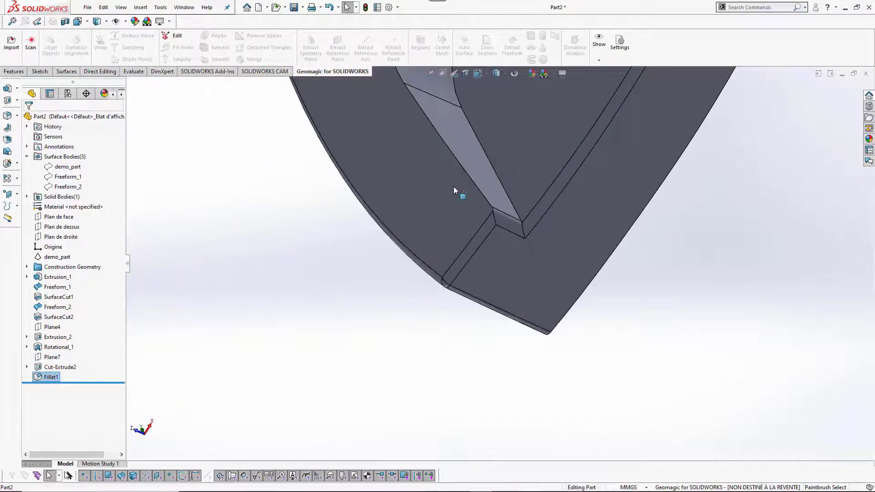
right_click(466, 174)
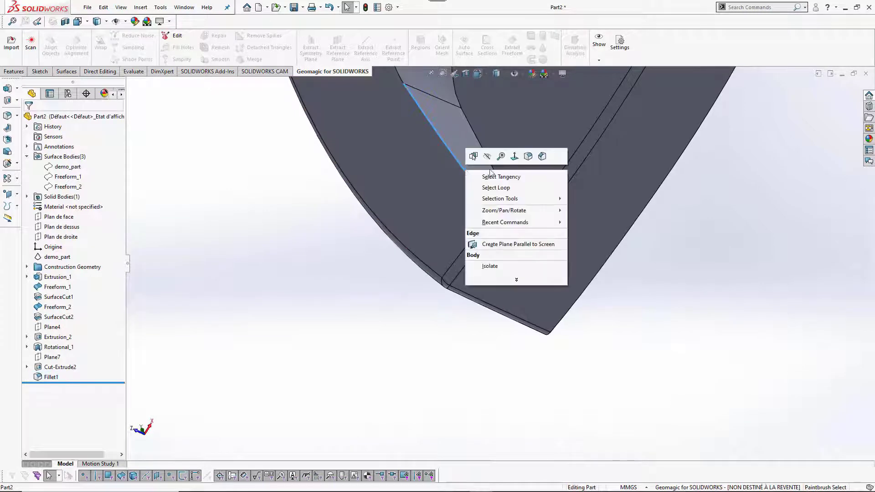
left_click(527, 157)
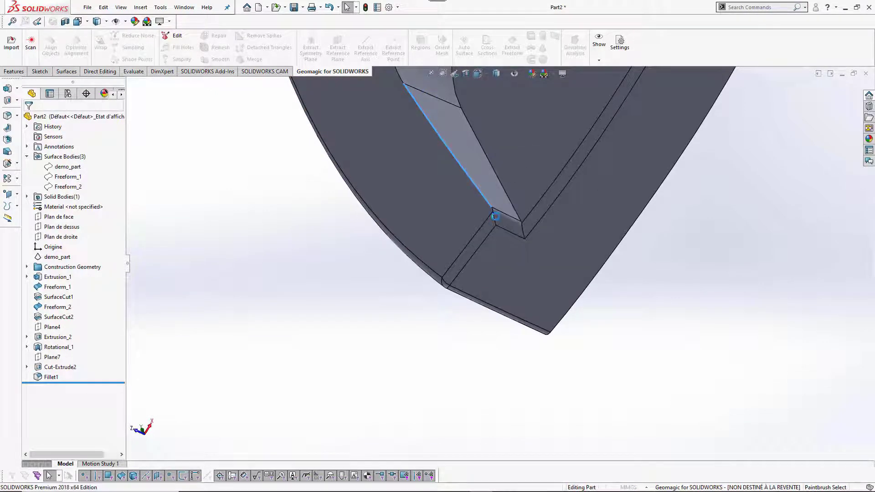
key("f")
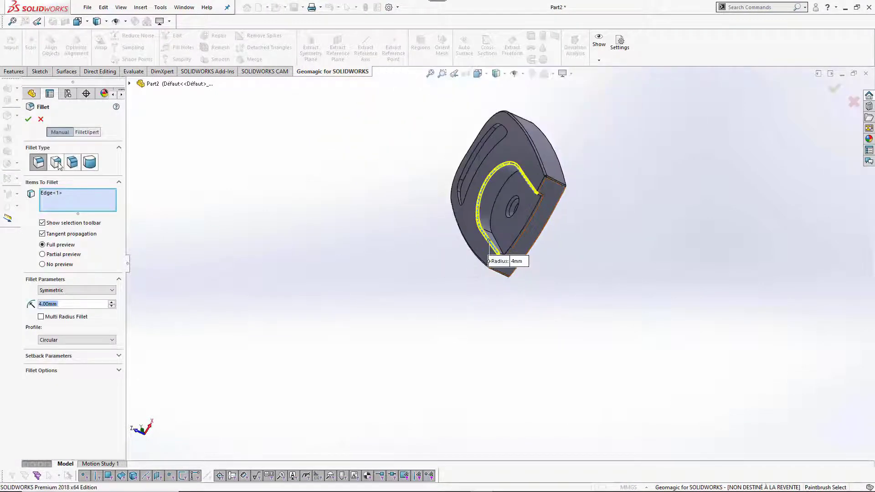
left_click(58, 164)
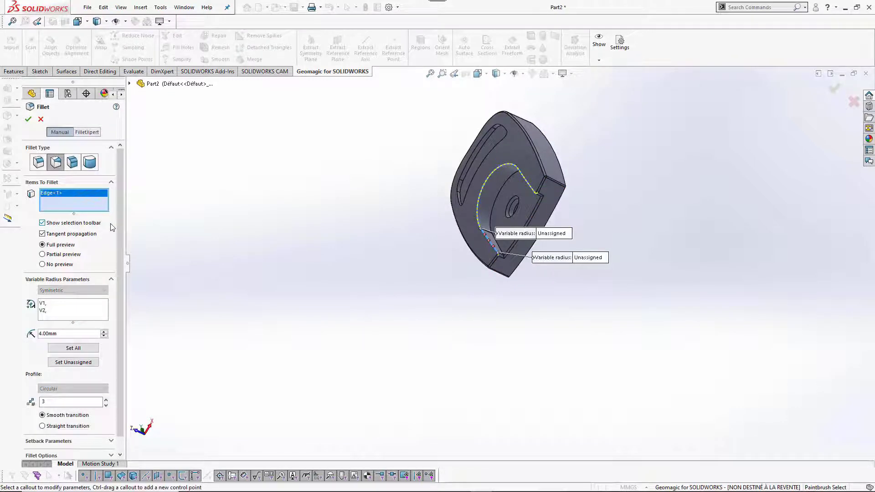
Step: Add the recess rim's curved edge and opposite straight edge to the variable fillet and assign a 4 mm radius to all vertices
middle_click_drag(433, 190, 524, 178)
scroll(548, 170, "down", 5)
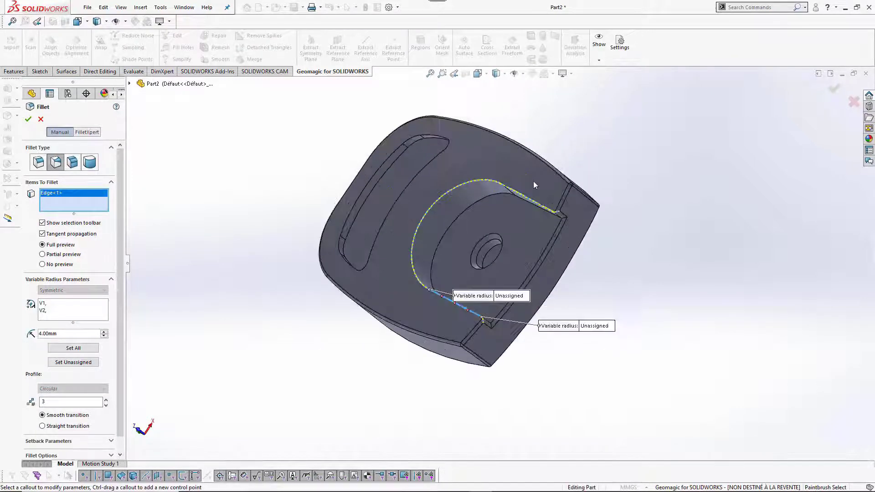
middle_click_drag(355, 268, 288, 250)
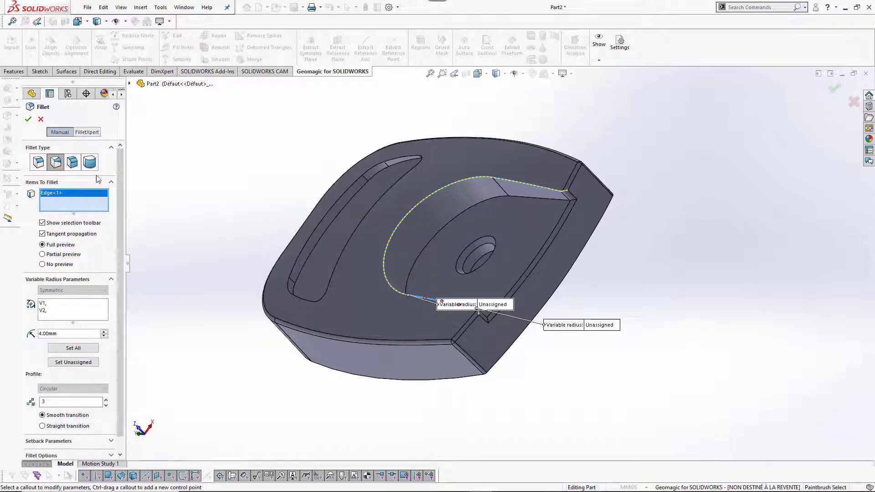
left_click(396, 291)
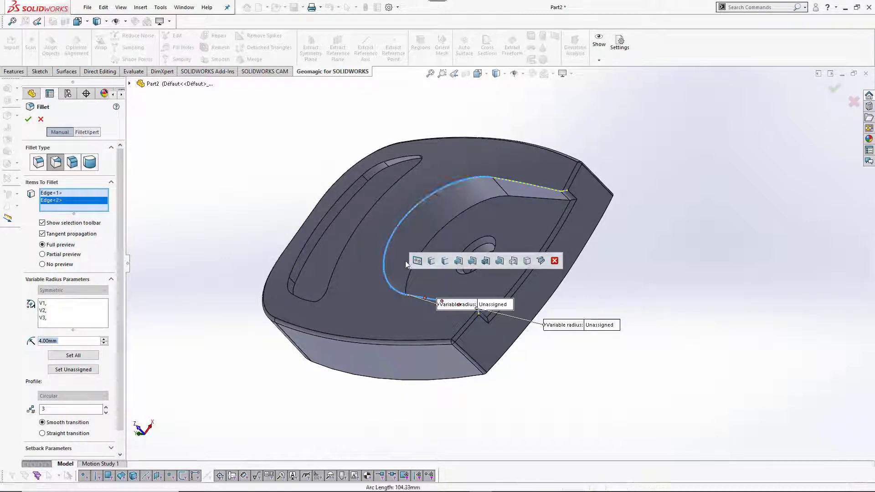
left_click(532, 186)
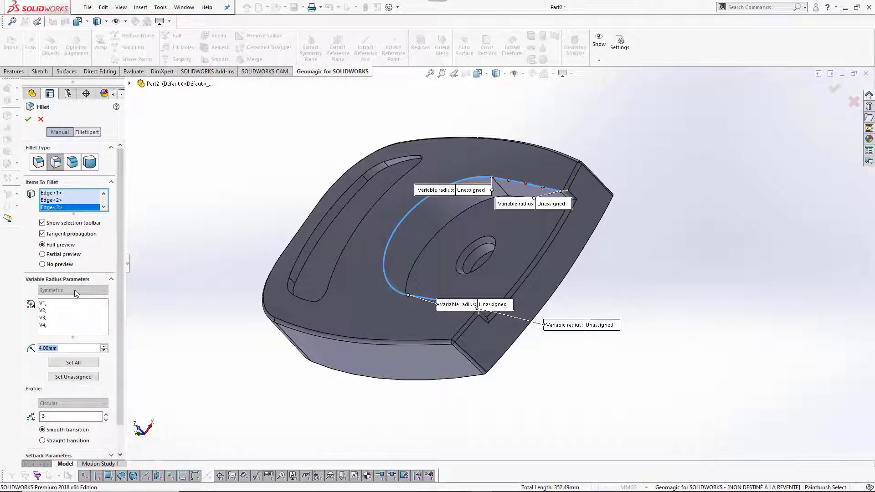
left_click(81, 363)
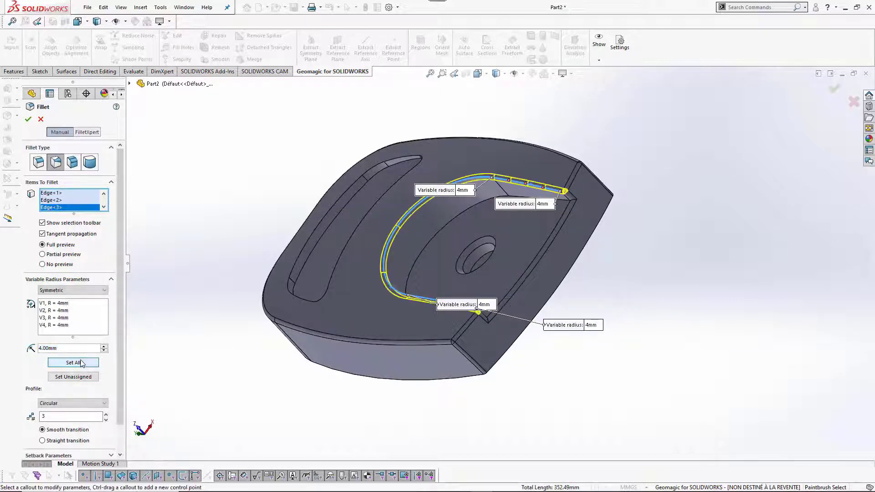
Step: Set a 12 mm radius at the 50% control point of the curved rim edge and apply the variable fillet
left_click(51, 200)
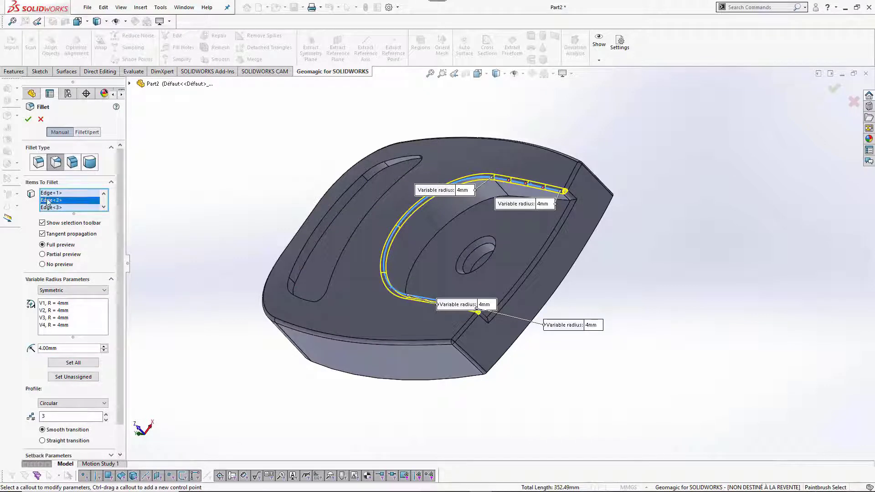
left_click(398, 227)
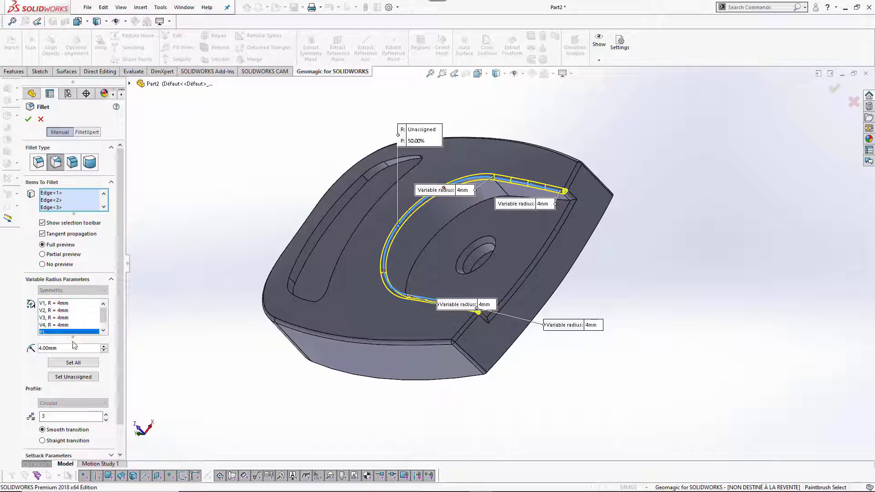
left_click_drag(76, 351, 13, 349)
type("12")
key("Return")
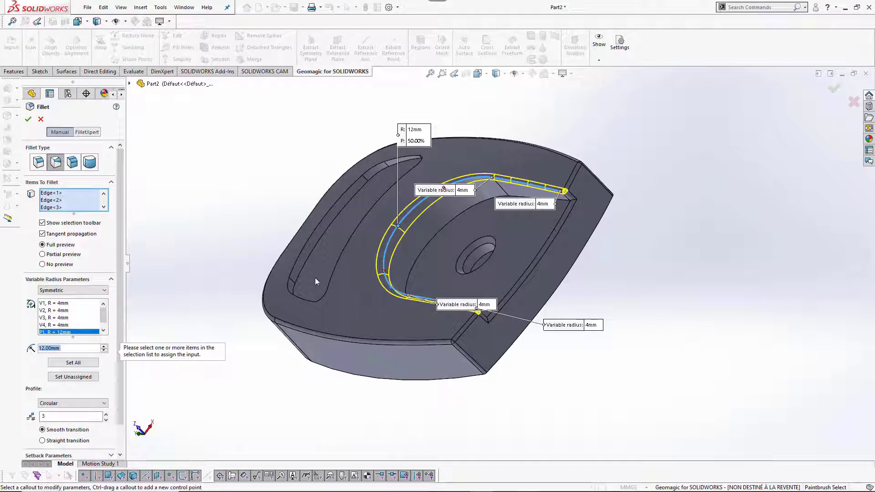
left_click(28, 119)
Step: Fillet the floor face of the crescent pocket with a 1 mm radius
middle_click_drag(237, 171, 437, 340)
scroll(260, 230, "down", 5)
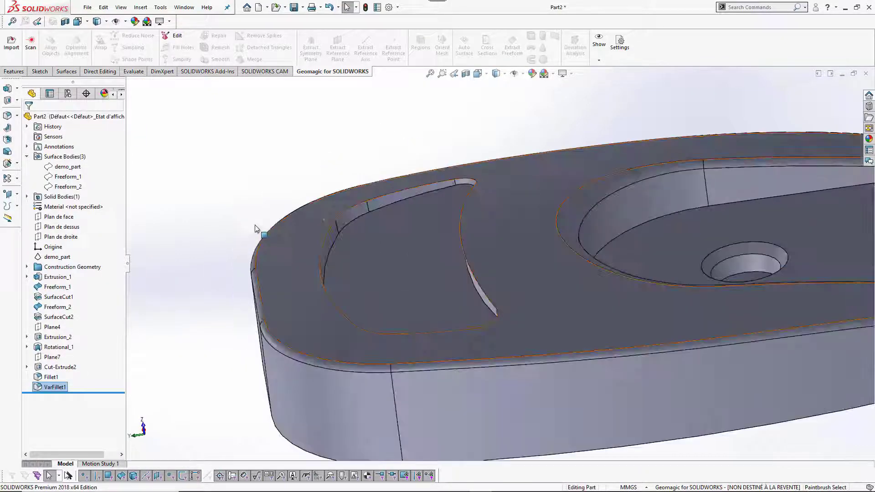
right_click(393, 246)
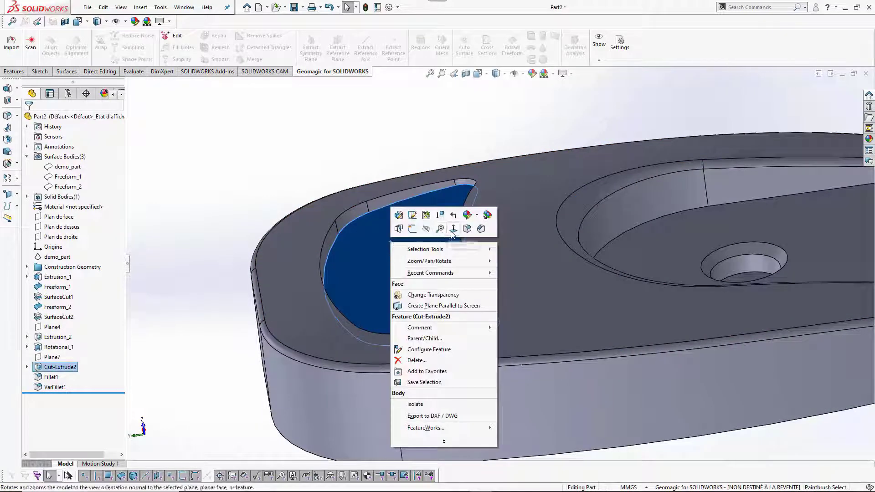
left_click(467, 229)
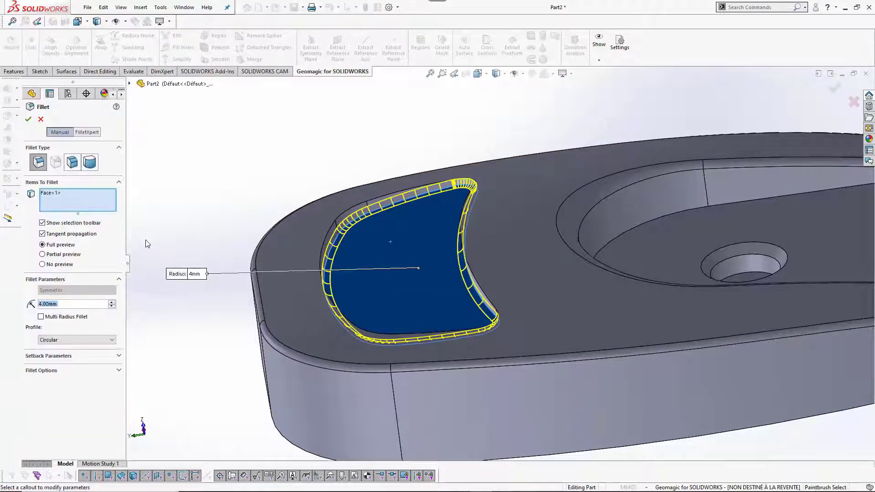
type("1")
key("Return")
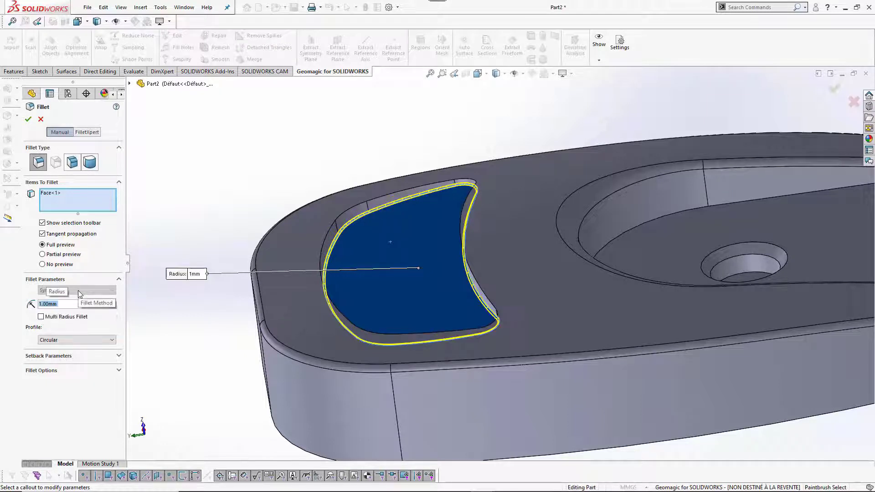
Step: Fillet the crescent pocket's upper rim edge with a 1 mm radius
right_click(343, 214)
left_click(387, 221)
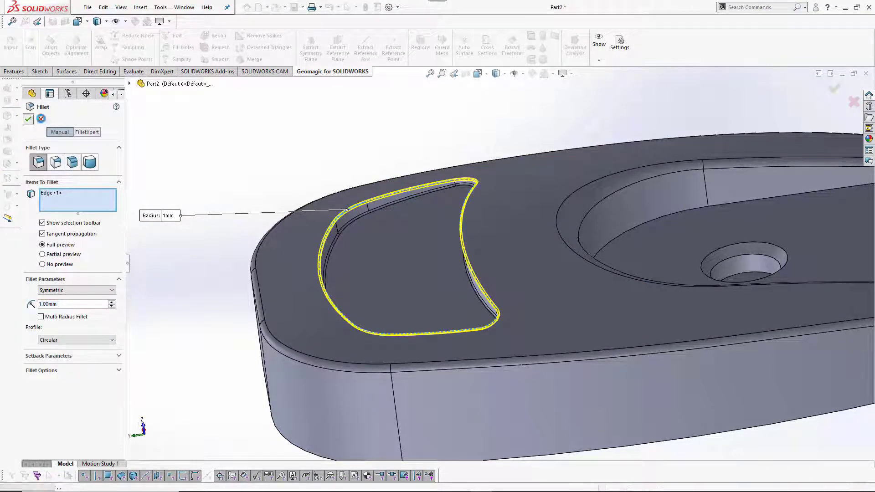
key("Return")
Step: Show the demo_part mesh body over the solid in an isometric view
scroll(212, 187, "down", 5)
middle_click_drag(734, 361, 338, 269)
key("ctrl+7")
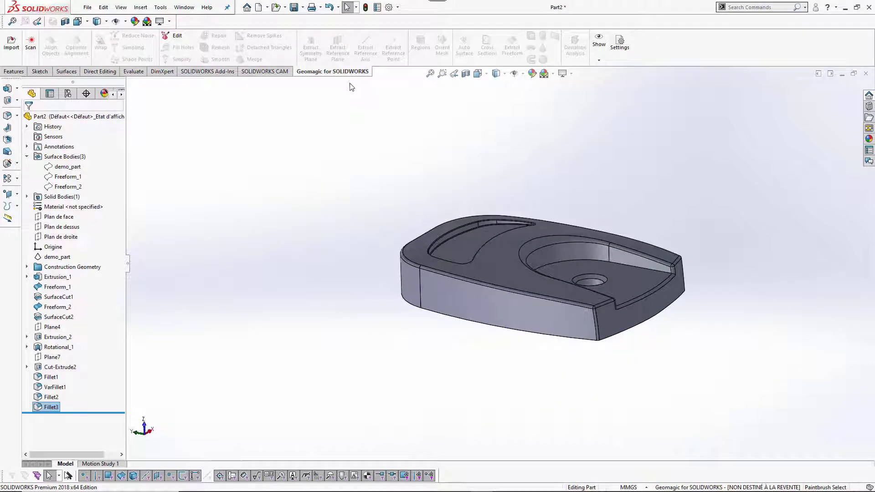
left_click(68, 167)
right_click(64, 168)
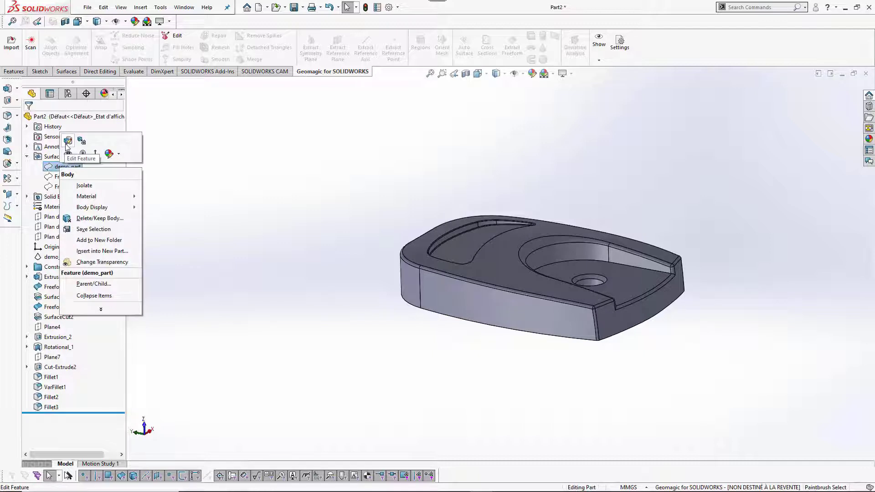
left_click(67, 143)
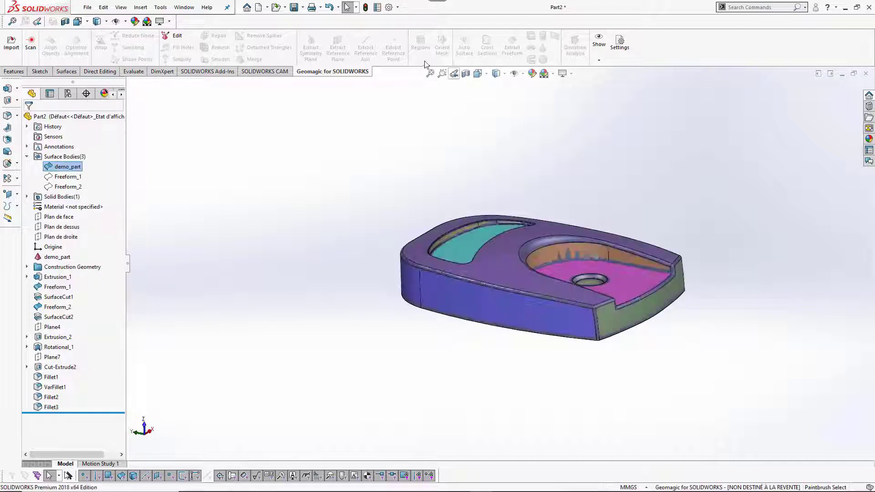
Step: Run a deviation analysis of the demo_part mesh against the filleted solid body and examine the color map around the part
left_click(576, 45)
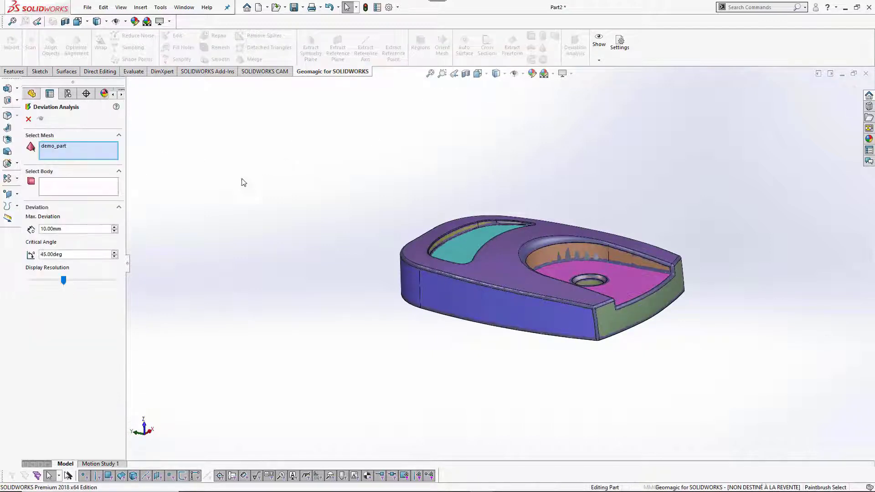
left_click(95, 188)
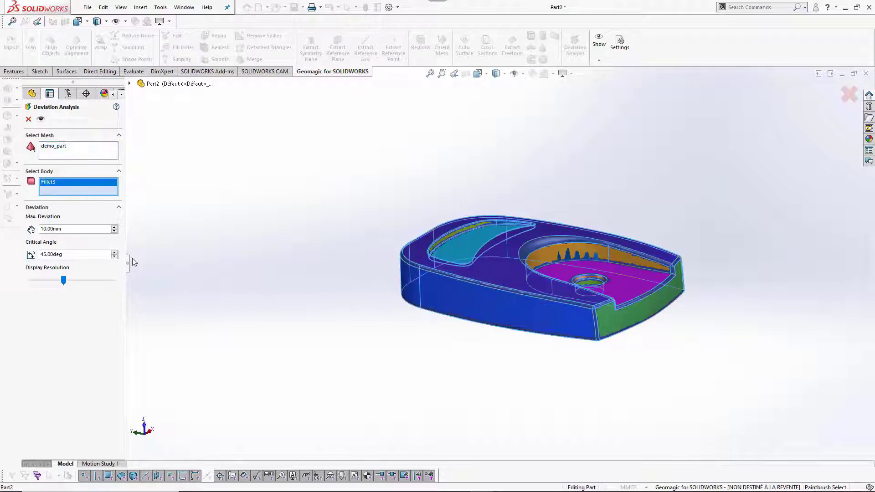
left_click(41, 119)
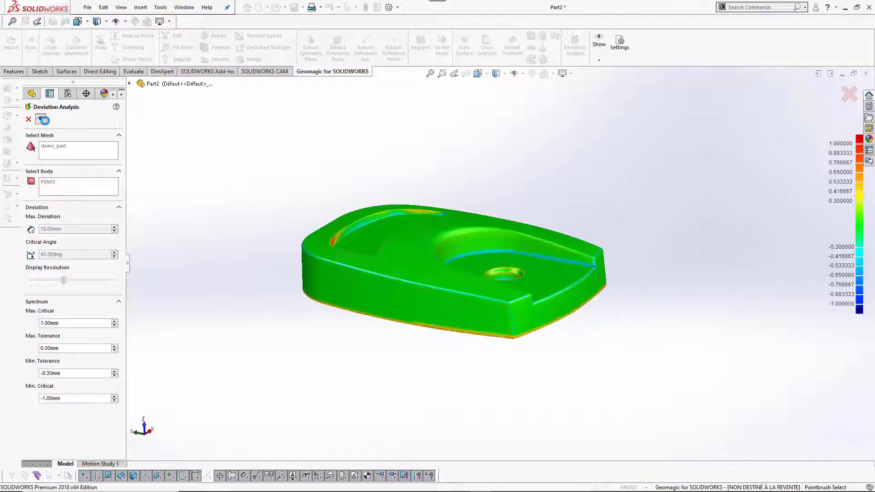
middle_click_drag(483, 290, 384, 270)
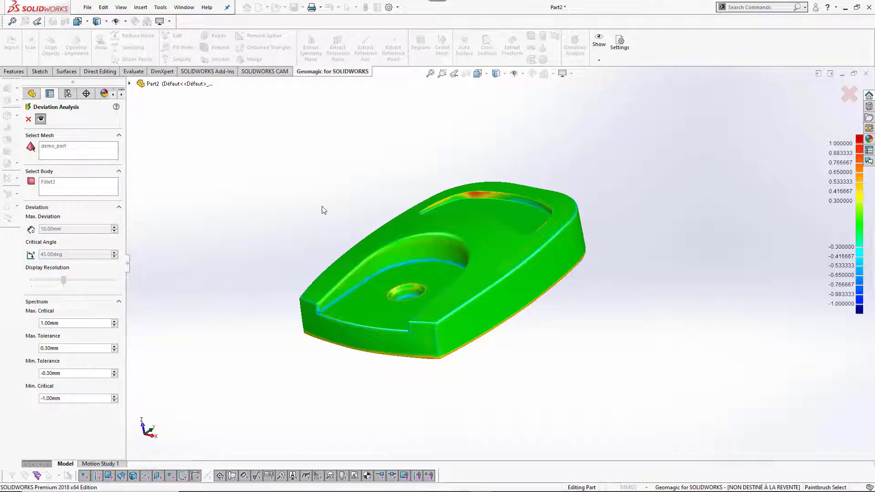
Step: Close the deviation analysis and select the demo_part mesh in the model view
left_click(40, 120)
middle_click_drag(386, 223, 317, 267)
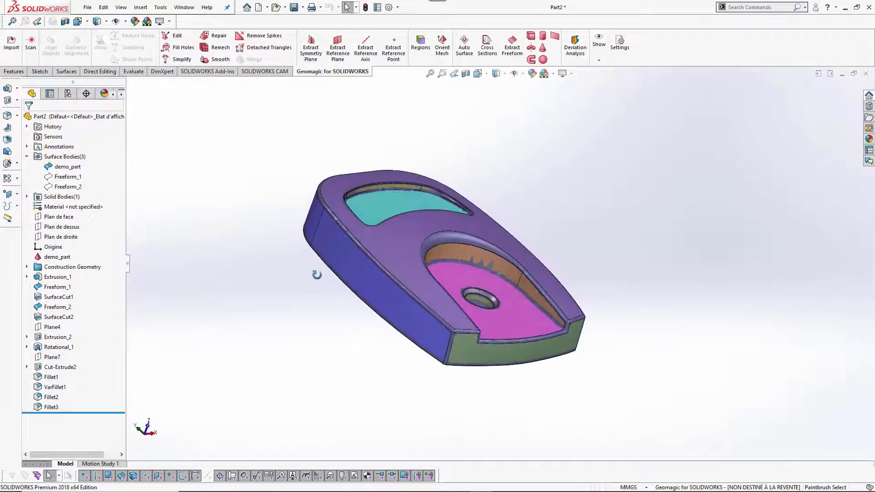
left_click(368, 209)
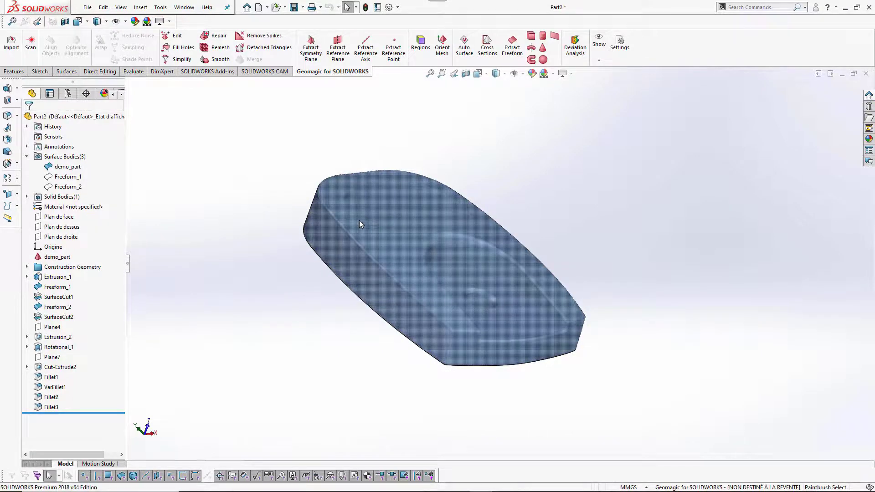